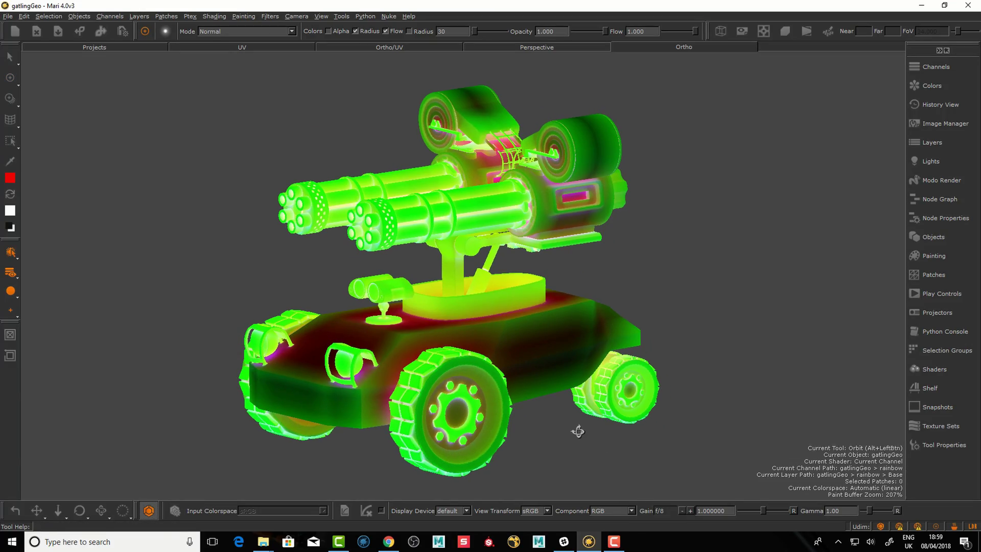
{"action": "left_click", "coordinate": [608, 511]}
{"action": "left_click", "coordinate": [604, 508]}
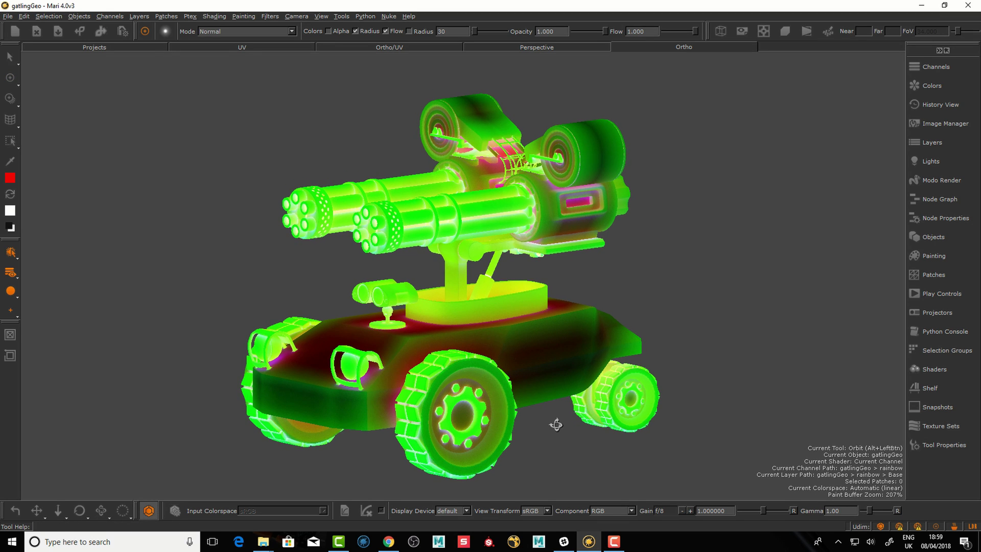
{"action": "mouse_move", "coordinate": [564, 445]}
{"action": "left_mouse_down", "text": "alt"}
{"action": "mouse_move", "coordinate": [557, 441]}
{"action": "mouse_move", "coordinate": [565, 456]}
{"action": "left_mouse_up", "text": "alt"}
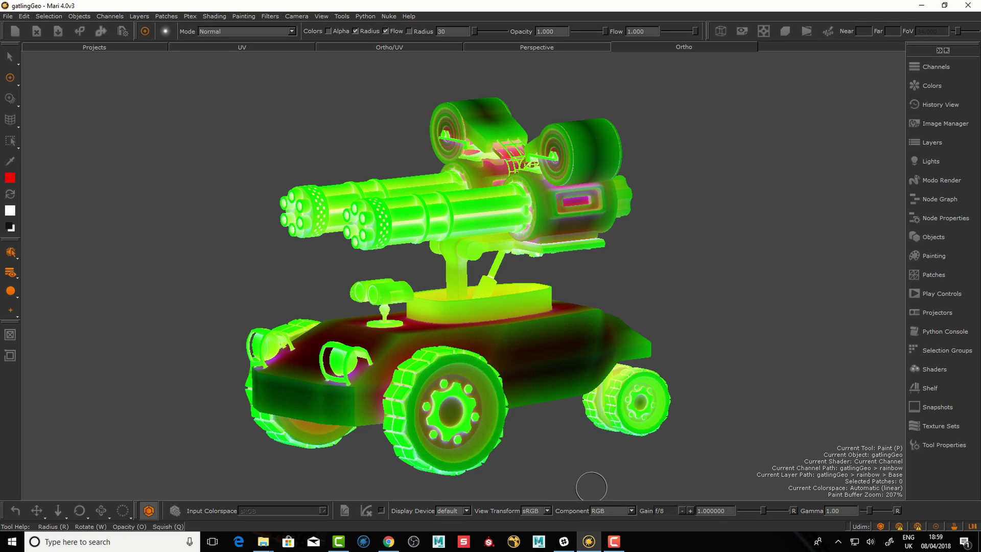
{"action": "left_click", "coordinate": [606, 512]}
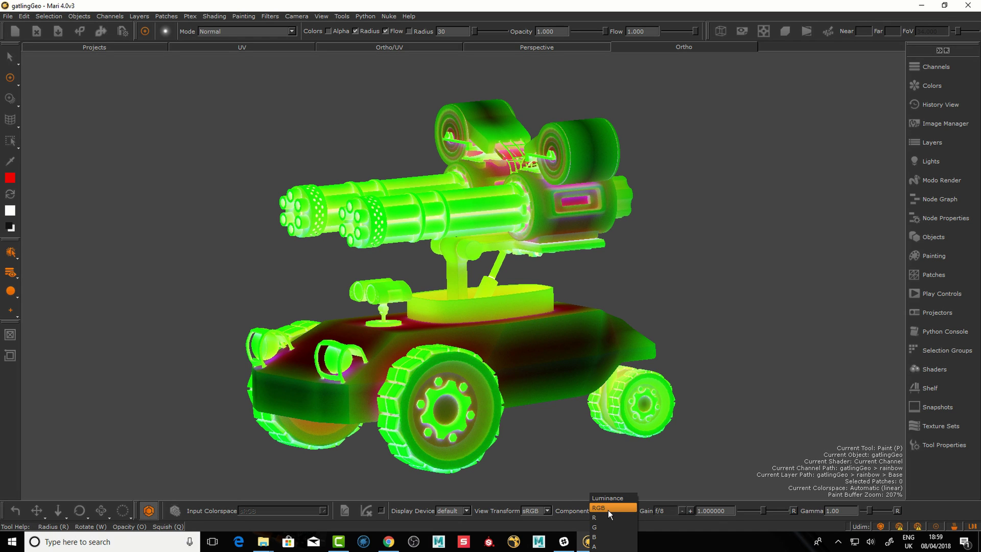
{"action": "left_click", "coordinate": [593, 477]}
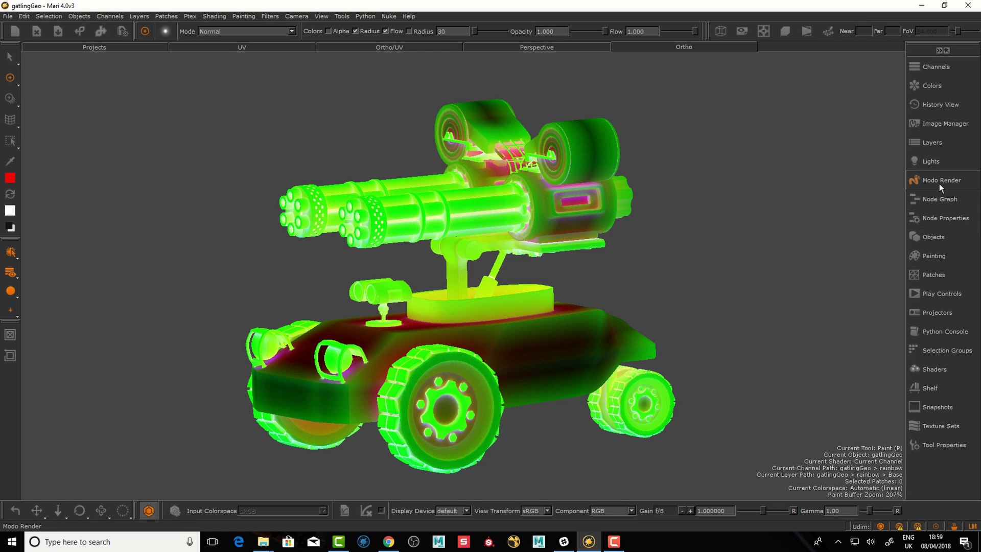
{"action": "left_click_drag", "start_coordinate": [647, 313], "coordinate": [653, 318], "text": "alt"}
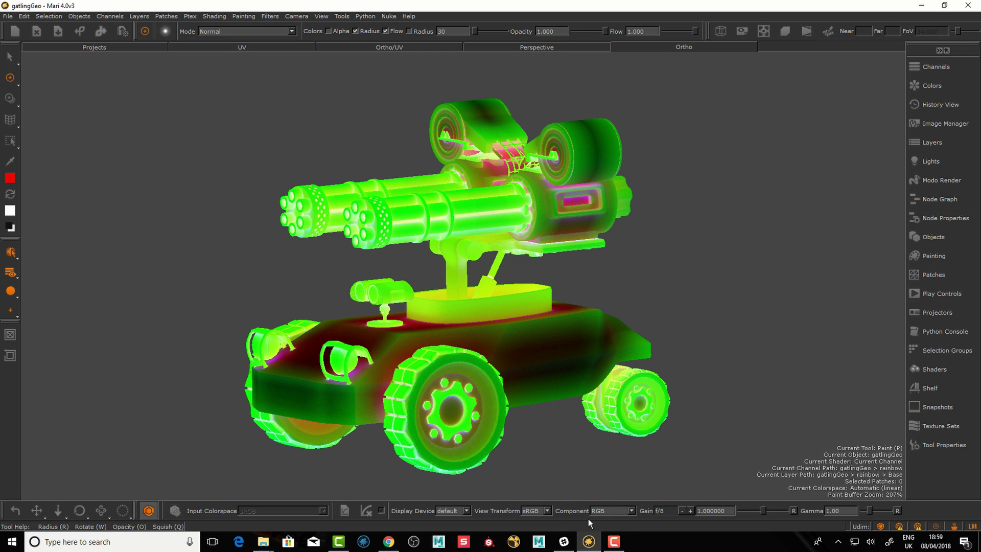
Display only the R component of the baked rainbow texture on the vehicle
{"action": "left_click", "coordinate": [603, 512]}
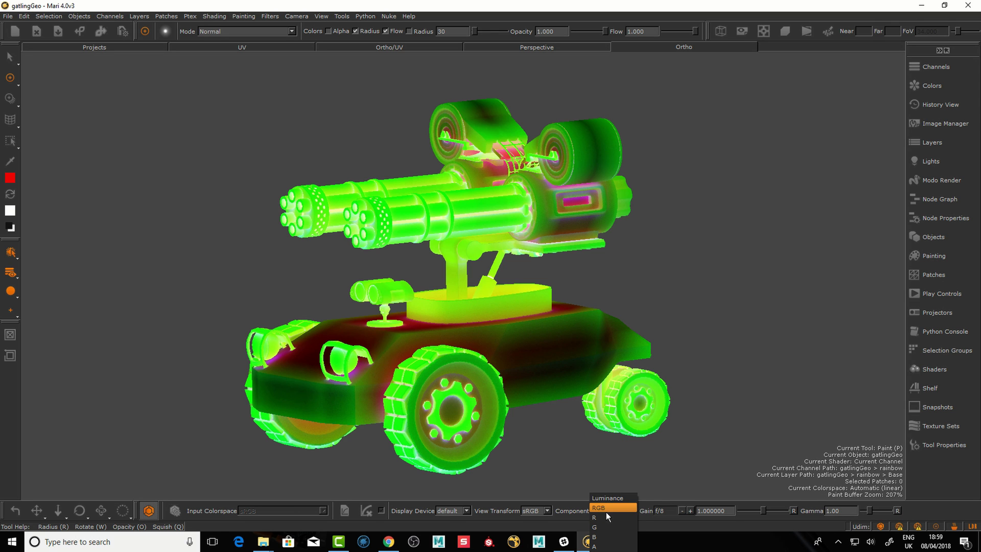
{"action": "left_click", "coordinate": [603, 518]}
{"action": "mouse_move", "coordinate": [555, 429]}
{"action": "left_mouse_down", "text": "alt"}
{"action": "mouse_move", "coordinate": [563, 430]}
{"action": "mouse_move", "coordinate": [552, 475]}
{"action": "mouse_move", "coordinate": [594, 446]}
{"action": "mouse_move", "coordinate": [548, 438]}
{"action": "mouse_move", "coordinate": [561, 442]}
{"action": "left_mouse_up", "text": "alt"}
{"action": "left_click", "coordinate": [600, 510]}
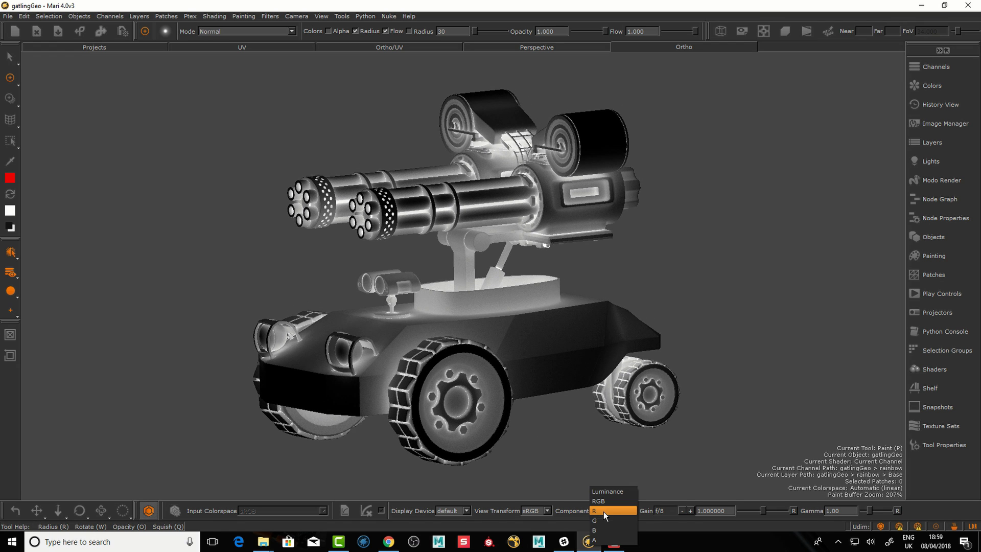
{"action": "left_click", "coordinate": [600, 511]}
{"action": "mouse_move", "coordinate": [590, 418]}
{"action": "left_mouse_down", "text": "alt"}
{"action": "mouse_move", "coordinate": [629, 429]}
{"action": "mouse_move", "coordinate": [611, 454]}
{"action": "mouse_move", "coordinate": [576, 427]}
{"action": "left_mouse_up", "text": "alt"}
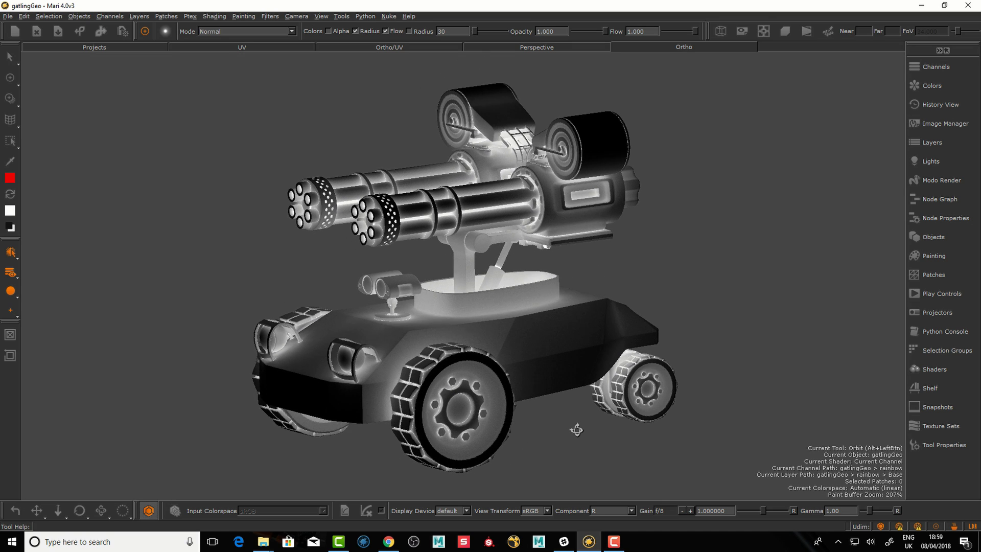
Switch the displayed texture component to G to view the green channel on the vehicle
{"action": "left_click", "coordinate": [600, 509]}
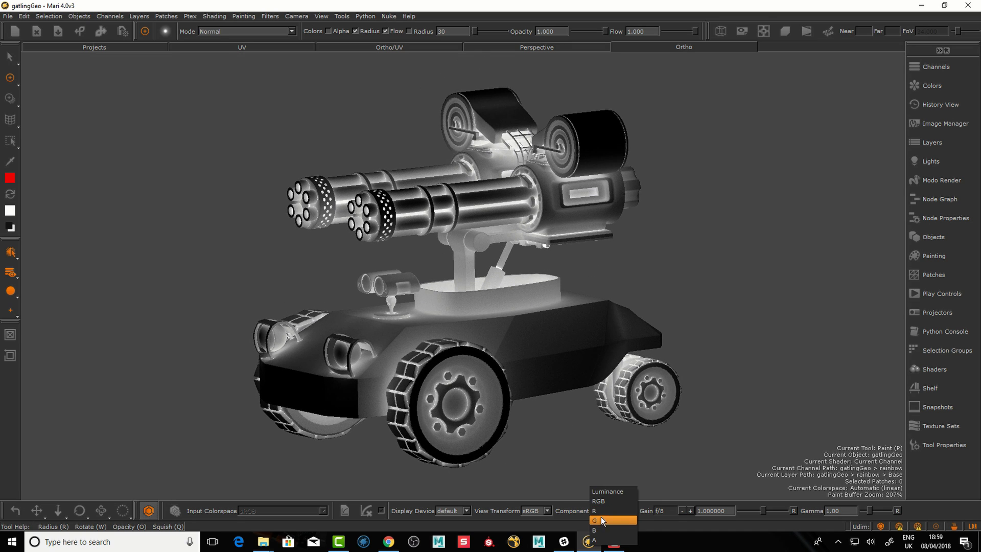
{"action": "left_click", "coordinate": [599, 520]}
{"action": "mouse_move", "coordinate": [574, 465]}
{"action": "left_mouse_down", "text": "alt"}
{"action": "mouse_move", "coordinate": [615, 461]}
{"action": "mouse_move", "coordinate": [550, 449]}
{"action": "mouse_move", "coordinate": [570, 460]}
{"action": "mouse_move", "coordinate": [576, 451]}
{"action": "left_mouse_up", "text": "alt"}
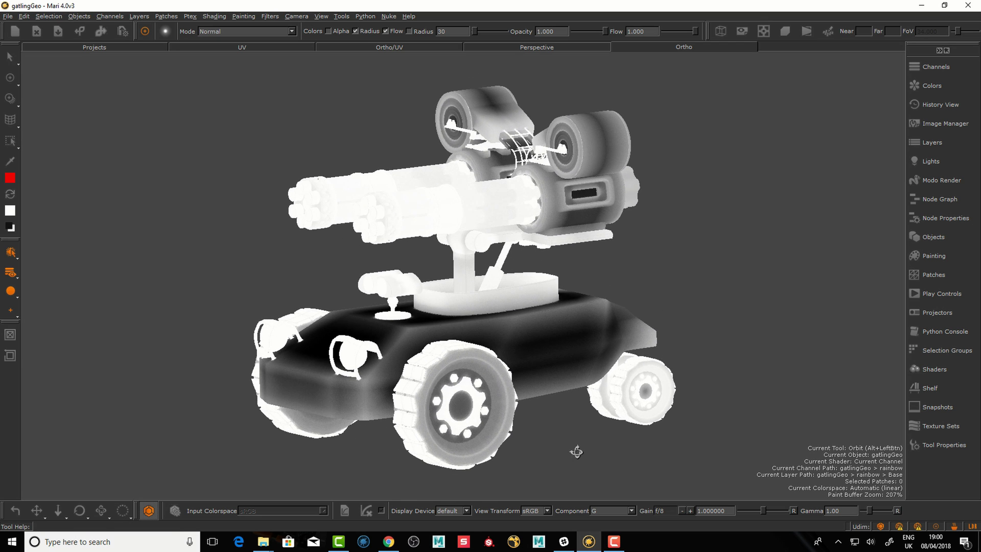
Switch the displayed texture component to B to isolate the blue channel on the vehicle
{"action": "left_click", "coordinate": [598, 511]}
{"action": "left_click", "coordinate": [601, 520]}
{"action": "left_click_drag", "start_coordinate": [585, 460], "coordinate": [590, 469], "text": "alt"}
{"action": "scroll", "coordinate": [660, 288], "scroll_direction": "up", "scroll_amount": 5}
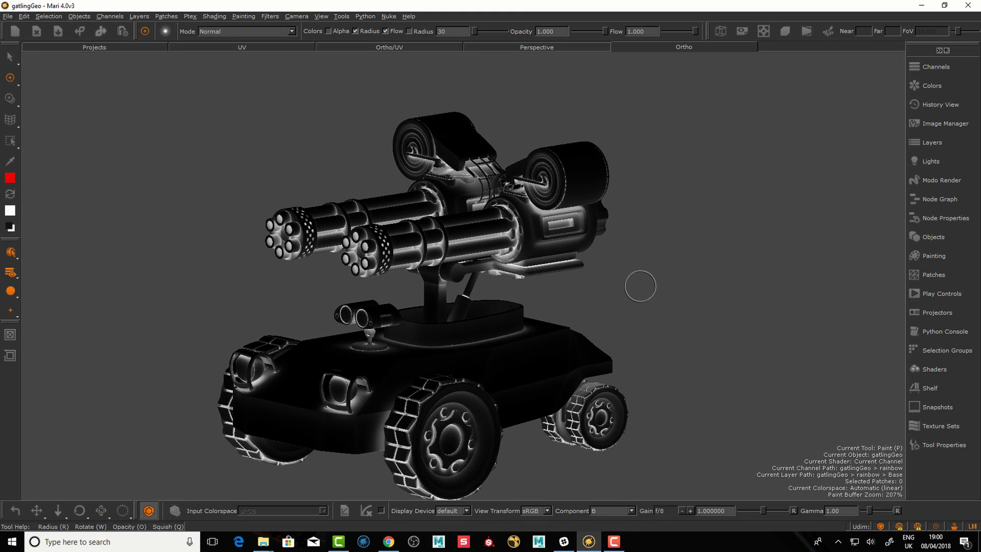
Examine the blue-channel occlusion up close on the gatling guns, car body and wheels
{"action": "mouse_move", "coordinate": [689, 292]}
{"action": "left_mouse_down", "text": "alt"}
{"action": "mouse_move", "coordinate": [641, 279]}
{"action": "mouse_move", "coordinate": [725, 286]}
{"action": "mouse_move", "coordinate": [575, 215]}
{"action": "mouse_move", "coordinate": [680, 232]}
{"action": "mouse_move", "coordinate": [653, 254]}
{"action": "left_mouse_up", "text": "alt"}
{"action": "middle_click_drag", "start_coordinate": [653, 254], "coordinate": [645, 154], "text": "alt"}
{"action": "mouse_move", "coordinate": [625, 276]}
{"action": "left_mouse_down", "text": "alt"}
{"action": "mouse_move", "coordinate": [562, 278]}
{"action": "mouse_move", "coordinate": [574, 390]}
{"action": "mouse_move", "coordinate": [679, 184]}
{"action": "left_mouse_up", "text": "alt"}
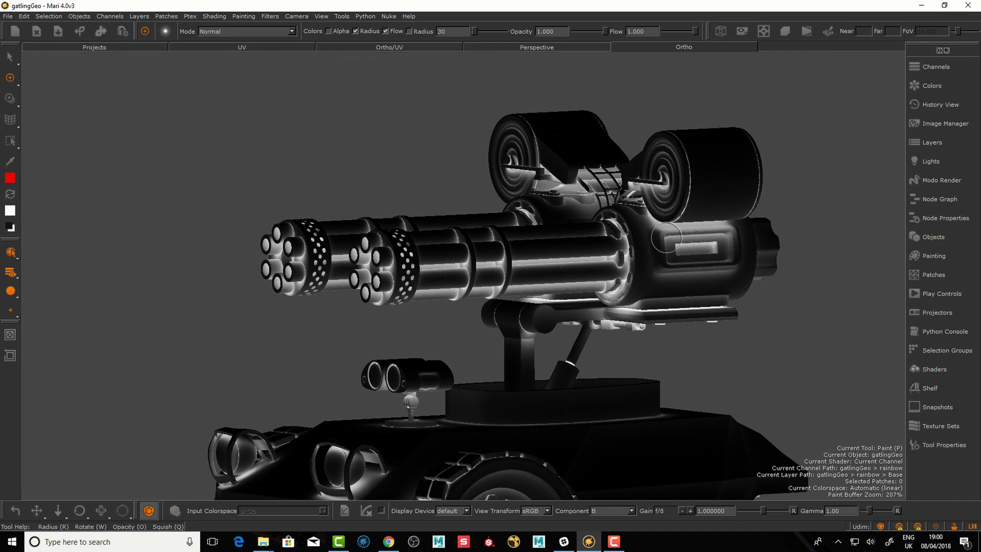
{"action": "mouse_move", "coordinate": [611, 295]}
{"action": "left_mouse_down", "text": "alt"}
{"action": "mouse_move", "coordinate": [736, 291]}
{"action": "mouse_move", "coordinate": [655, 285]}
{"action": "left_mouse_up", "text": "alt"}
{"action": "middle_click_drag", "start_coordinate": [655, 286], "coordinate": [656, 245], "text": "alt"}
{"action": "right_click_drag", "start_coordinate": [656, 244], "coordinate": [543, 314], "text": "alt"}
{"action": "left_click_drag", "start_coordinate": [541, 317], "coordinate": [508, 354], "text": "alt"}
{"action": "middle_click_drag", "start_coordinate": [508, 355], "coordinate": [424, 333], "text": "alt"}
{"action": "right_click_drag", "start_coordinate": [425, 333], "coordinate": [491, 352], "text": "alt"}
{"action": "mouse_move", "coordinate": [491, 353]}
{"action": "left_mouse_down", "text": "alt"}
{"action": "mouse_move", "coordinate": [478, 366]}
{"action": "mouse_move", "coordinate": [469, 357]}
{"action": "mouse_move", "coordinate": [497, 368]}
{"action": "mouse_move", "coordinate": [491, 361]}
{"action": "left_mouse_up", "text": "alt"}
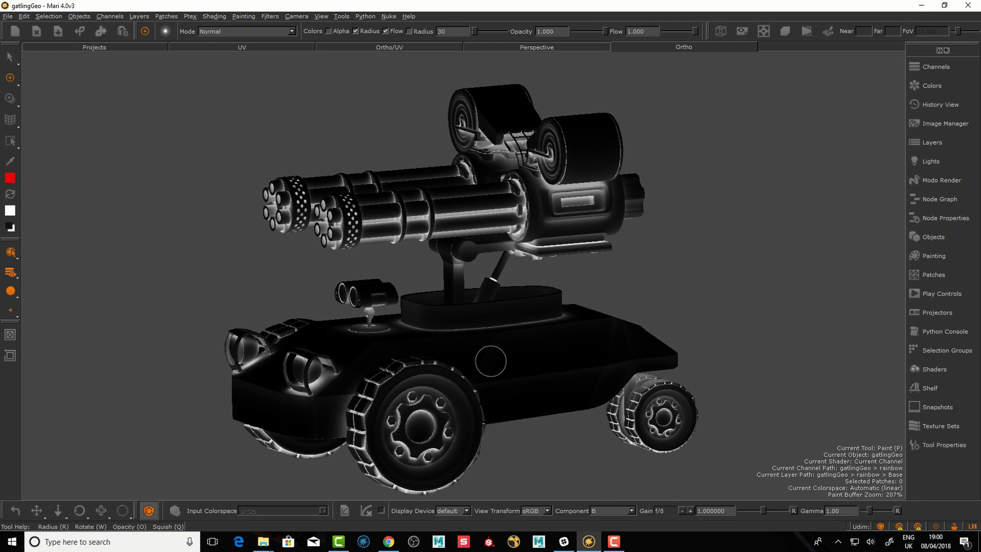
{"action": "scroll", "coordinate": [491, 361], "scroll_direction": "down", "scroll_amount": 2}
{"action": "left_click_drag", "start_coordinate": [483, 396], "coordinate": [499, 412], "text": "alt"}
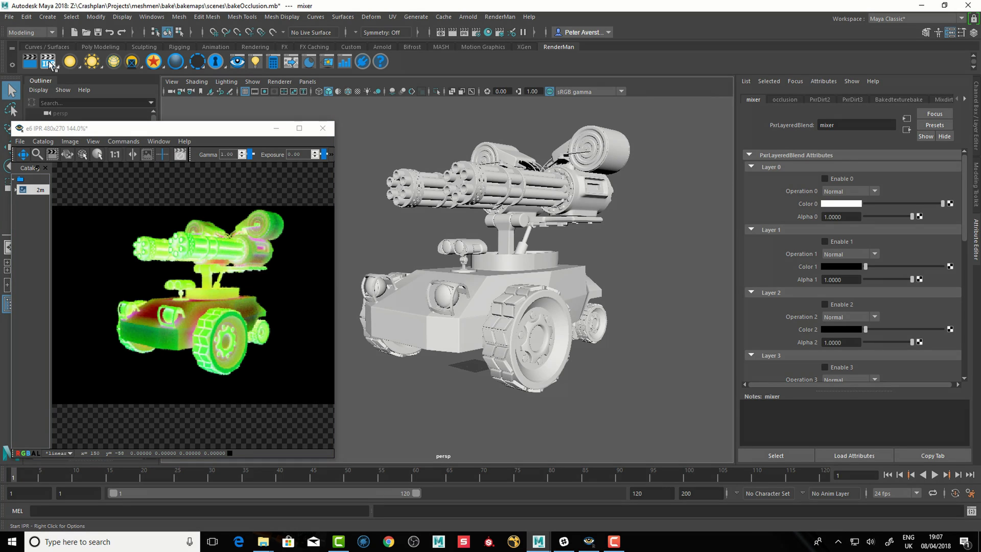
Switch to Maya, start a RenderMan IPR render and orbit the vehicle to refresh it
{"action": "left_click", "coordinate": [48, 63]}
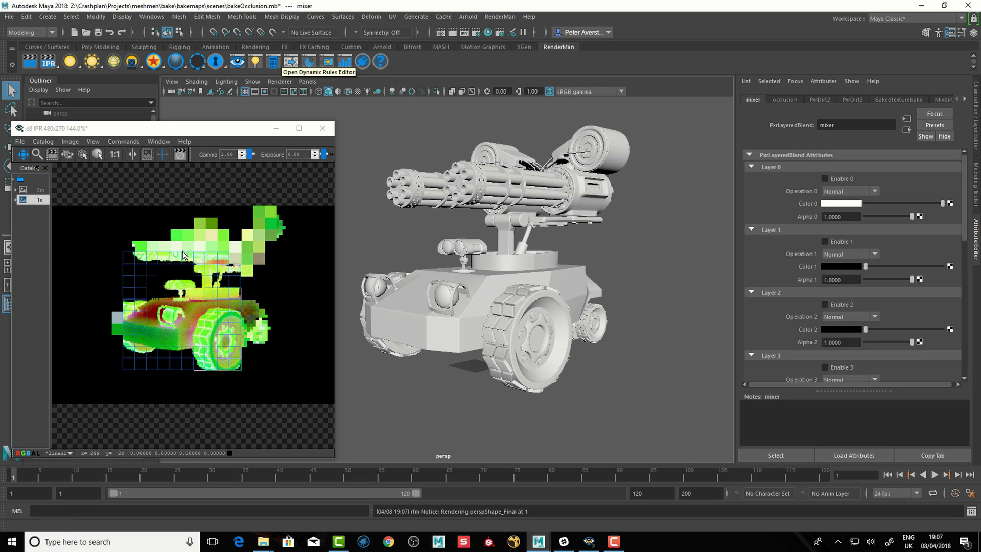
{"action": "left_click_drag", "start_coordinate": [391, 250], "coordinate": [396, 250], "text": "alt"}
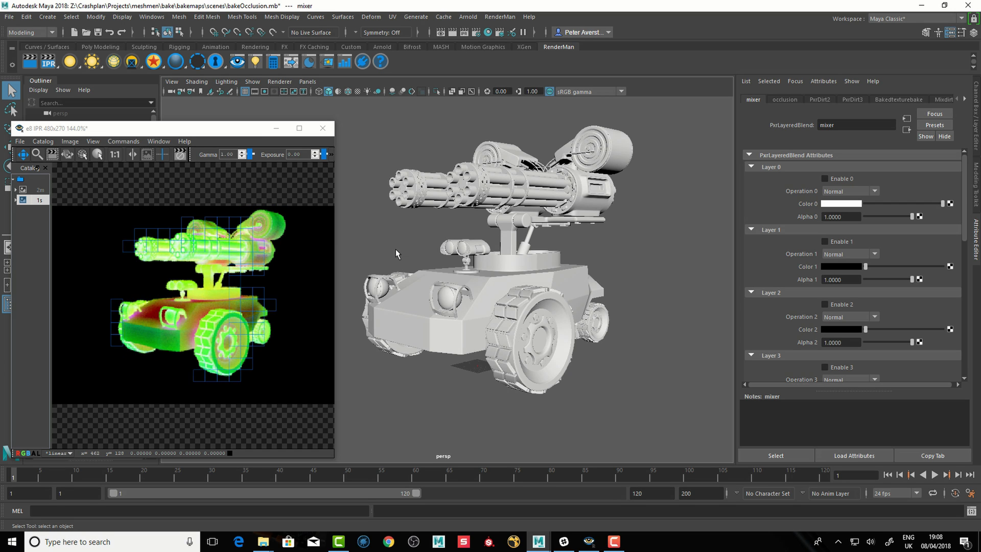
{"action": "left_click_drag", "start_coordinate": [400, 243], "coordinate": [390, 243], "text": "alt"}
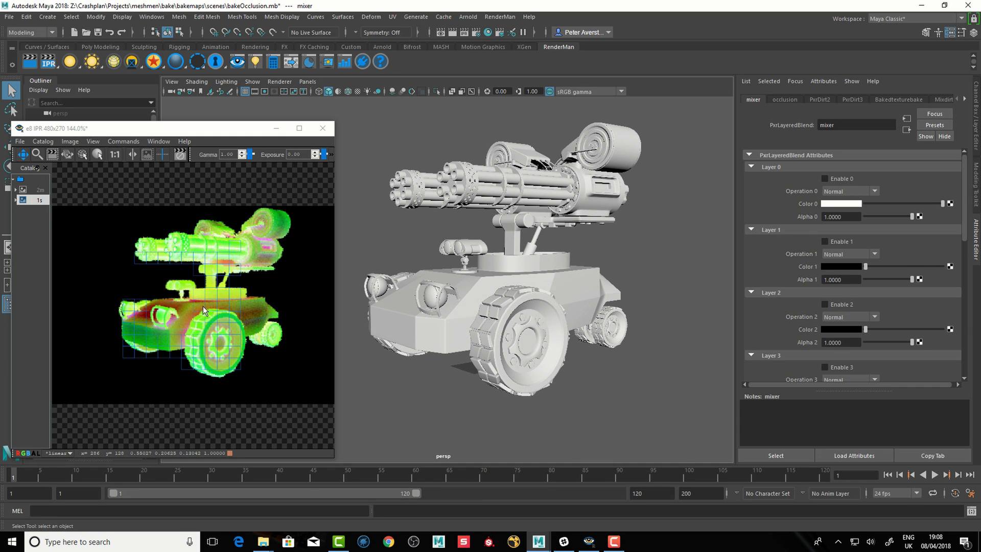
Close the IPR render viewer and discard its modified session
{"action": "mouse_move", "coordinate": [180, 134]}
{"action": "left_mouse_down"}
{"action": "mouse_move", "coordinate": [212, 132]}
{"action": "mouse_move", "coordinate": [192, 126]}
{"action": "left_mouse_up"}
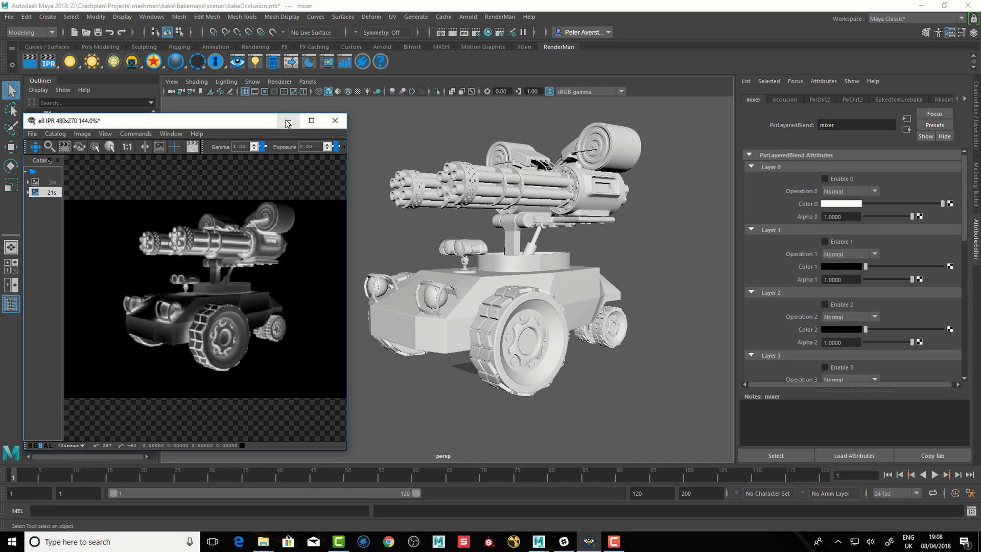
{"action": "left_click", "coordinate": [336, 123]}
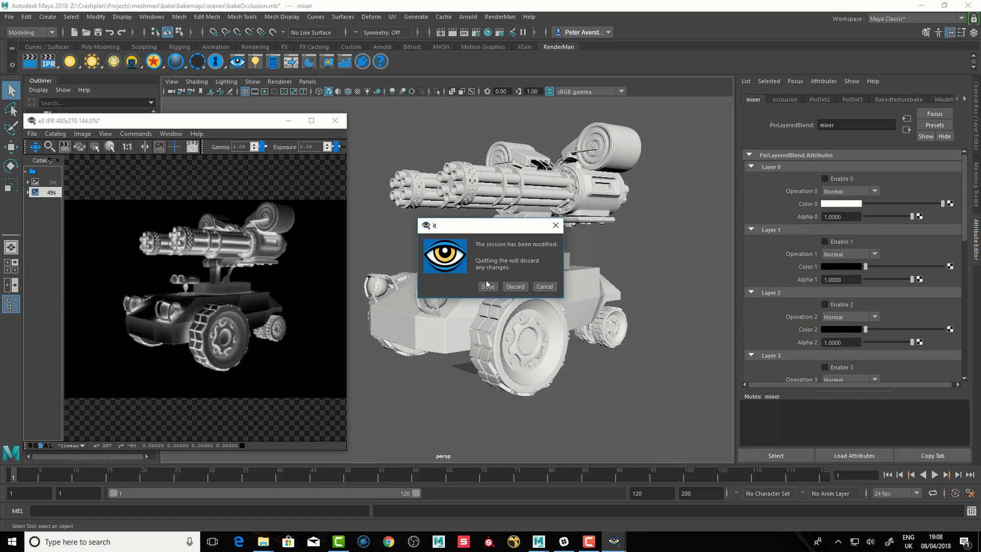
{"action": "left_click", "coordinate": [515, 291]}
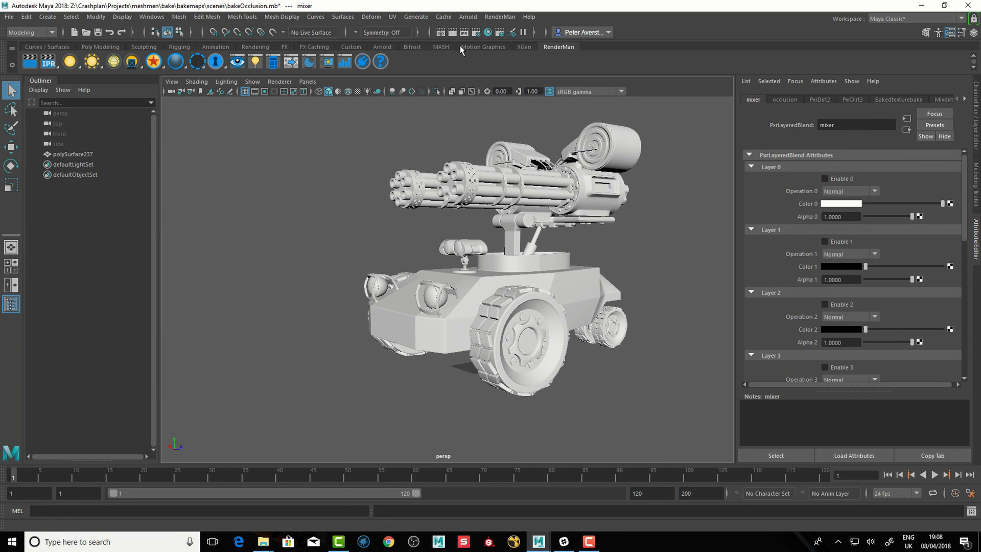
Open the Hypershade and frame the shading network that feeds the Mixdirt material
{"action": "left_click", "coordinate": [487, 34]}
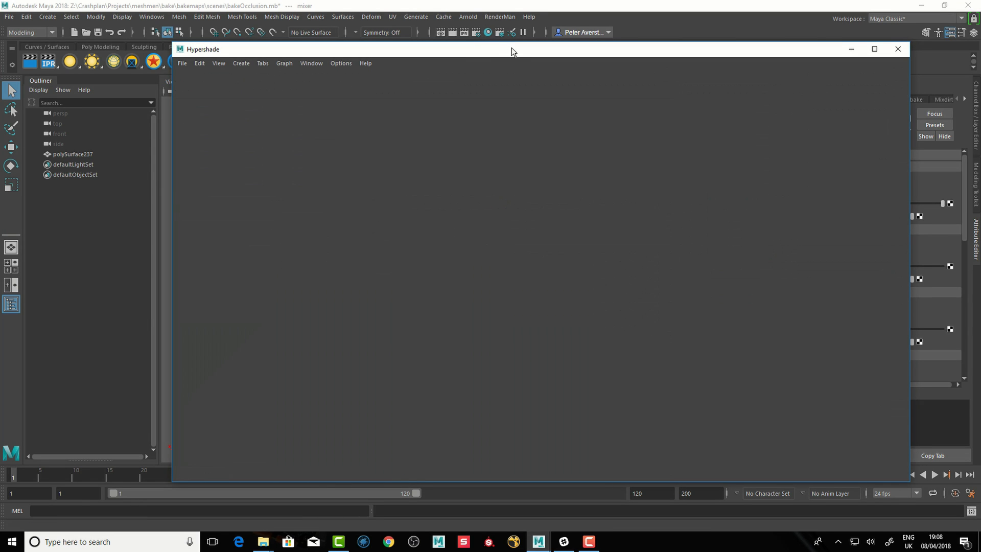
{"action": "left_click_drag", "start_coordinate": [509, 52], "coordinate": [388, 60]}
{"action": "scroll", "coordinate": [366, 319], "scroll_direction": "down", "scroll_amount": 5}
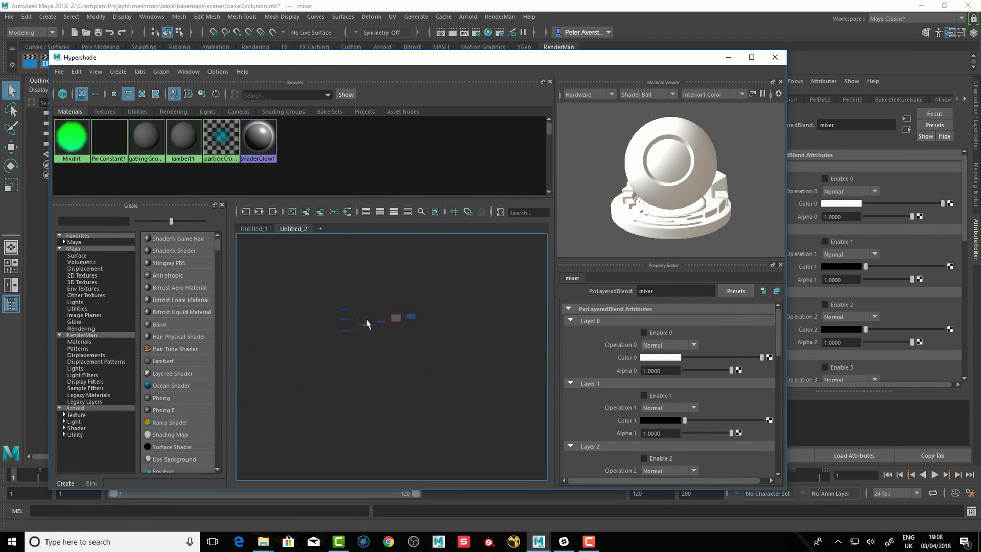
{"action": "scroll", "coordinate": [367, 322], "scroll_direction": "up", "scroll_amount": 4}
{"action": "scroll", "coordinate": [449, 358], "scroll_direction": "up", "scroll_amount": 4}
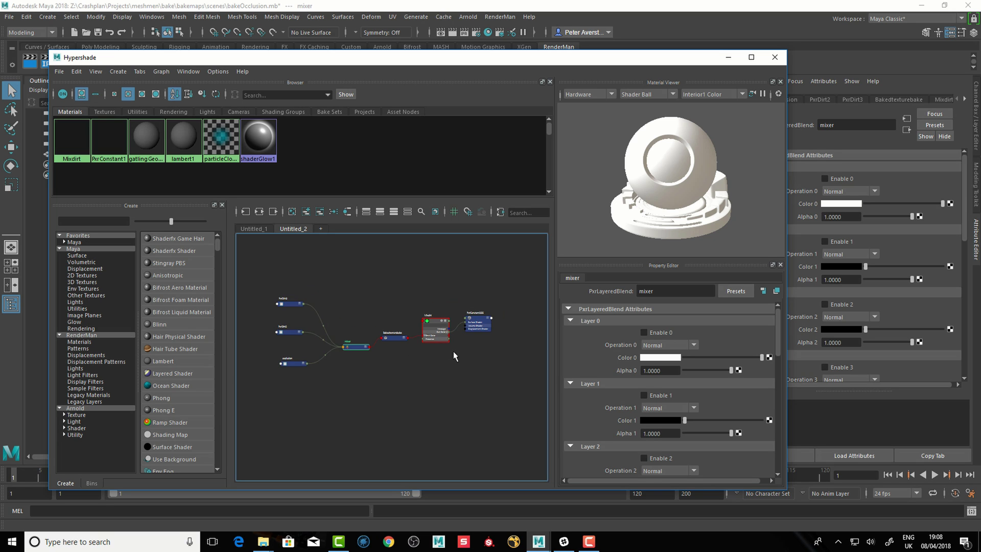
Inspect the attributes of the Mixdirt material and the Bakedtexturebake node connected to it
{"action": "left_click_drag", "start_coordinate": [413, 319], "coordinate": [417, 319]}
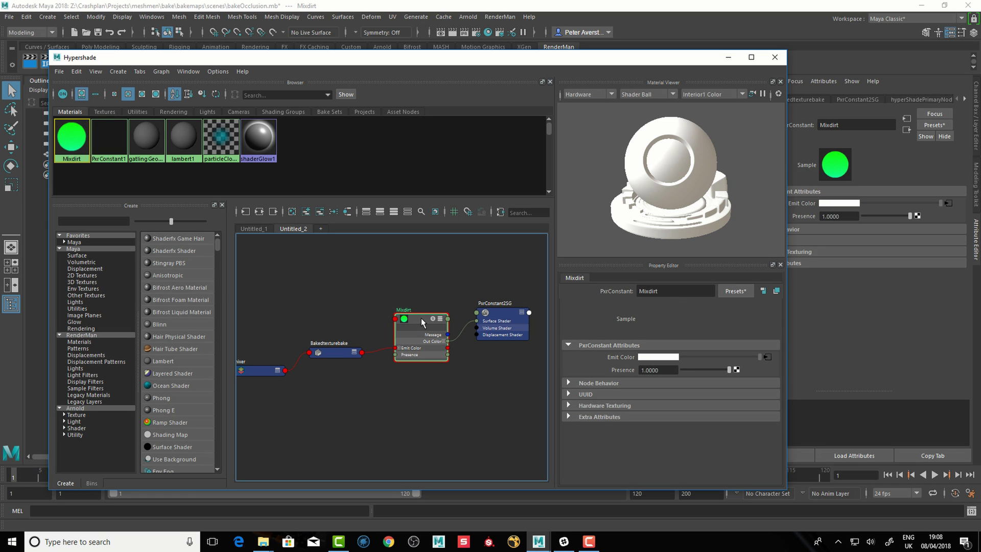
{"action": "left_click", "coordinate": [335, 354]}
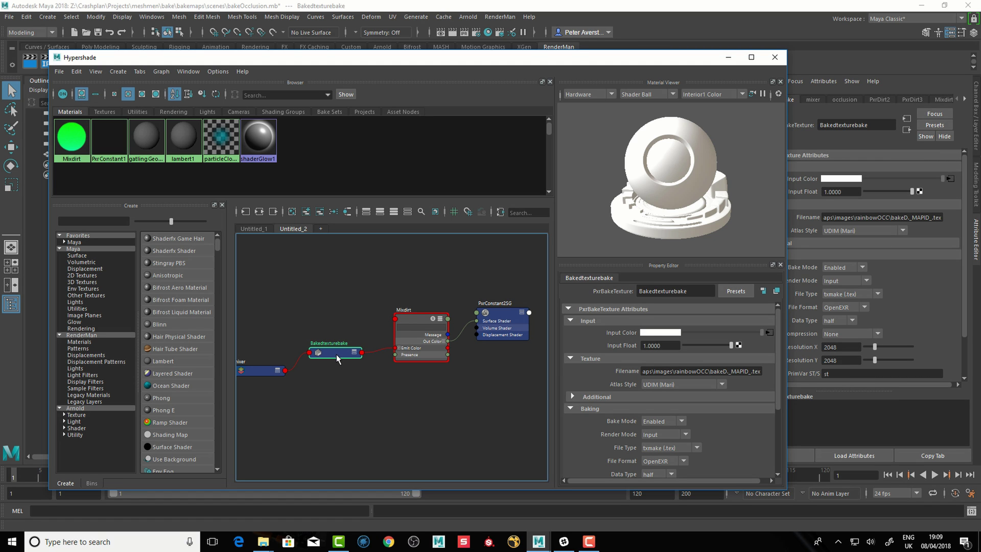
{"action": "middle_click_drag", "start_coordinate": [331, 403], "coordinate": [392, 385], "text": "alt"}
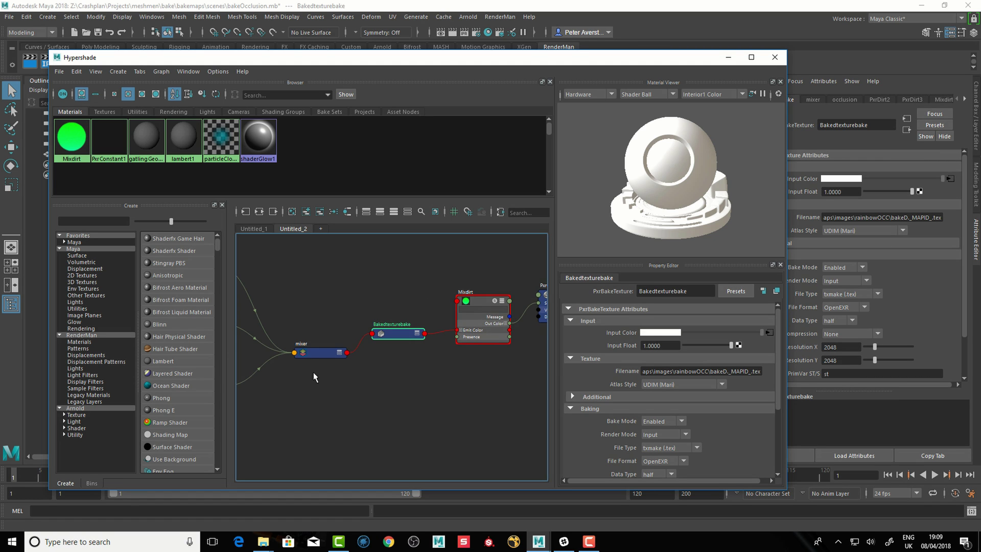
{"action": "scroll", "coordinate": [359, 354], "scroll_direction": "up", "scroll_amount": 2}
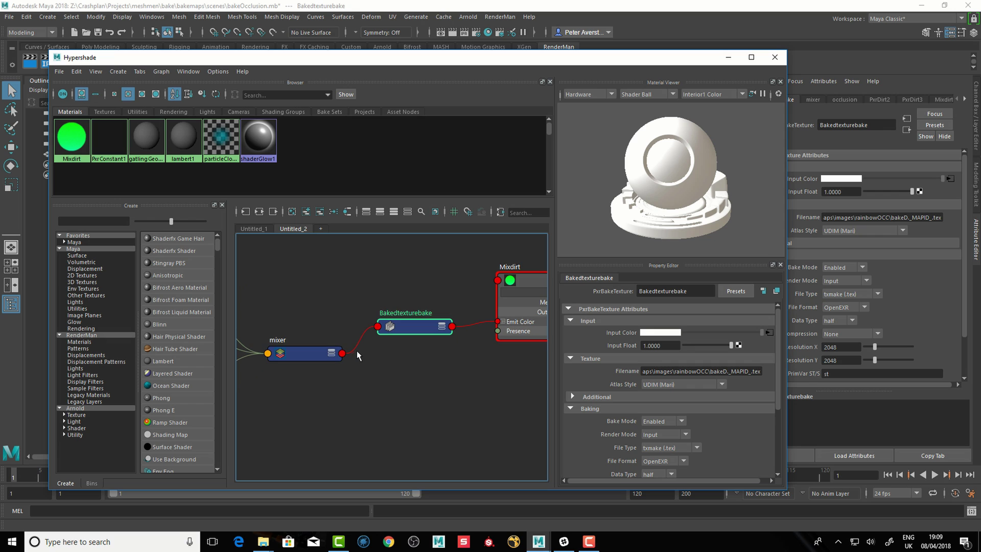
Expand the mixer node to show all its inputs and outputs, and move it higher in the graph
{"action": "left_click", "coordinate": [331, 354]}
{"action": "left_click_drag", "start_coordinate": [311, 354], "coordinate": [310, 351]}
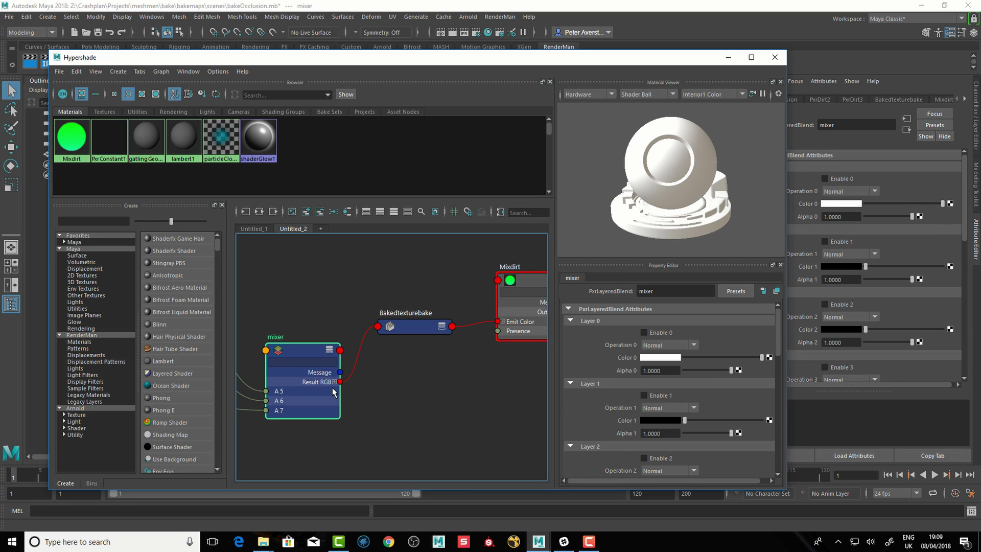
{"action": "key", "text": "3"}
{"action": "left_click_drag", "start_coordinate": [316, 354], "coordinate": [308, 257]}
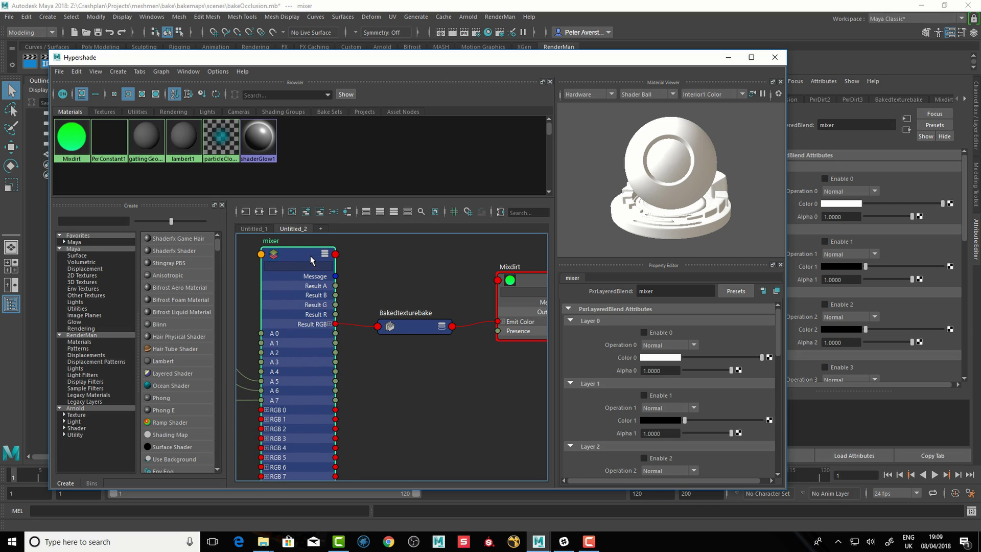
Expand the Bakedtexturebake node to inspect its RGB connections, and collapse it again
{"action": "left_click", "coordinate": [404, 327]}
{"action": "key", "text": "3"}
{"action": "left_click_drag", "start_coordinate": [404, 327], "coordinate": [406, 310]}
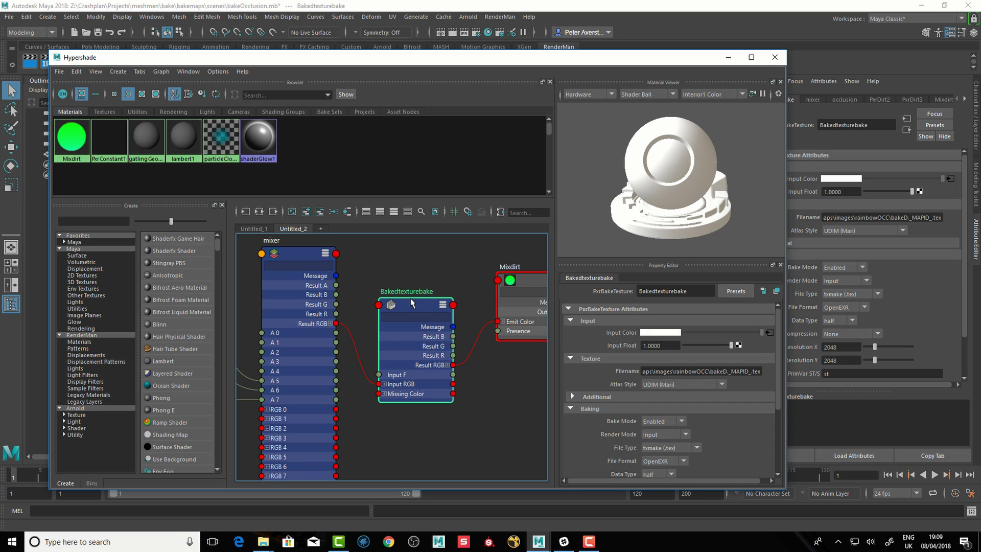
{"action": "left_click_drag", "start_coordinate": [419, 308], "coordinate": [415, 304]}
{"action": "key", "text": "1"}
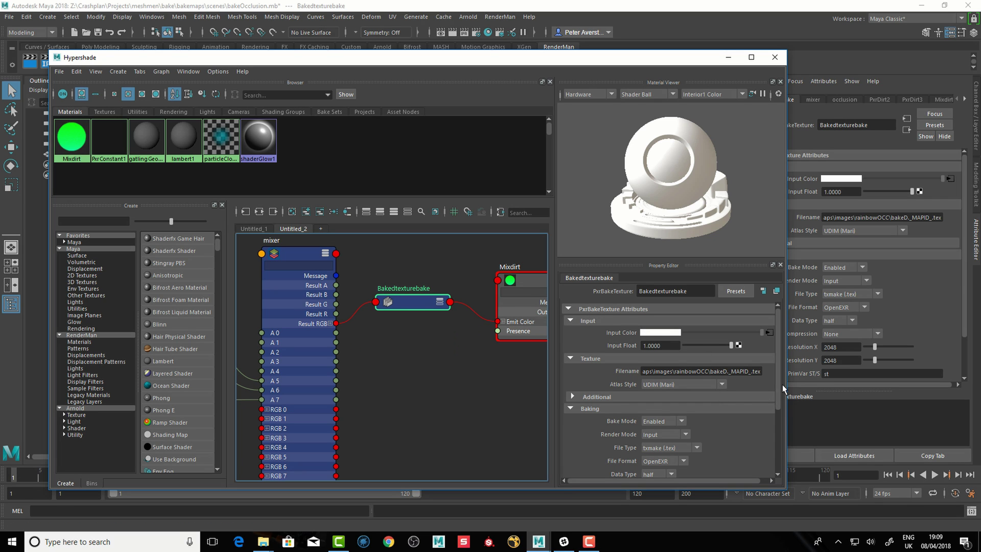
Check the Bakedtexturebake node's output filename through to its end and choose UDIM (Mari) as the Atlas Style
{"action": "mouse_move", "coordinate": [779, 374]}
{"action": "left_mouse_down"}
{"action": "mouse_move", "coordinate": [787, 423]}
{"action": "mouse_move", "coordinate": [781, 360]}
{"action": "left_mouse_up"}
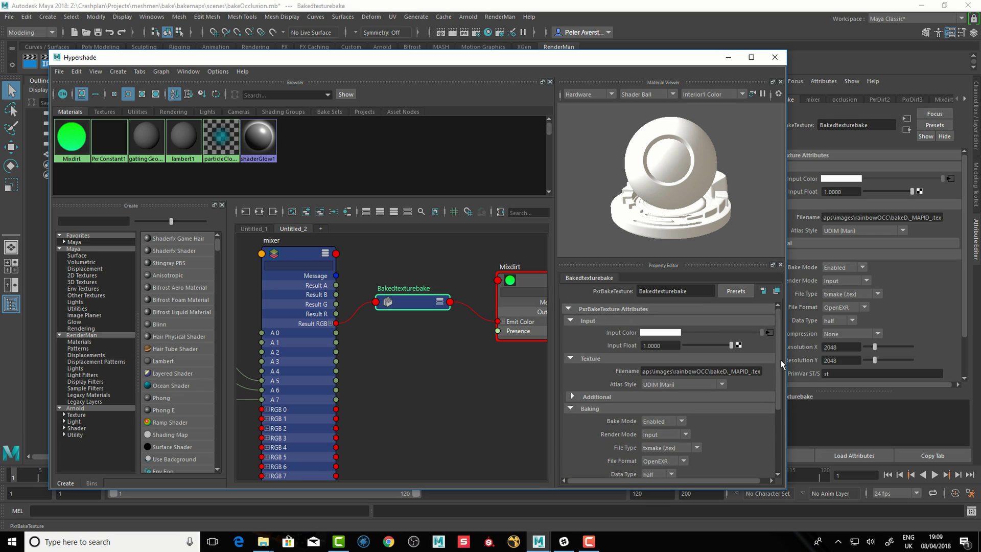
{"action": "left_click", "coordinate": [685, 372]}
{"action": "left_click", "coordinate": [676, 371]}
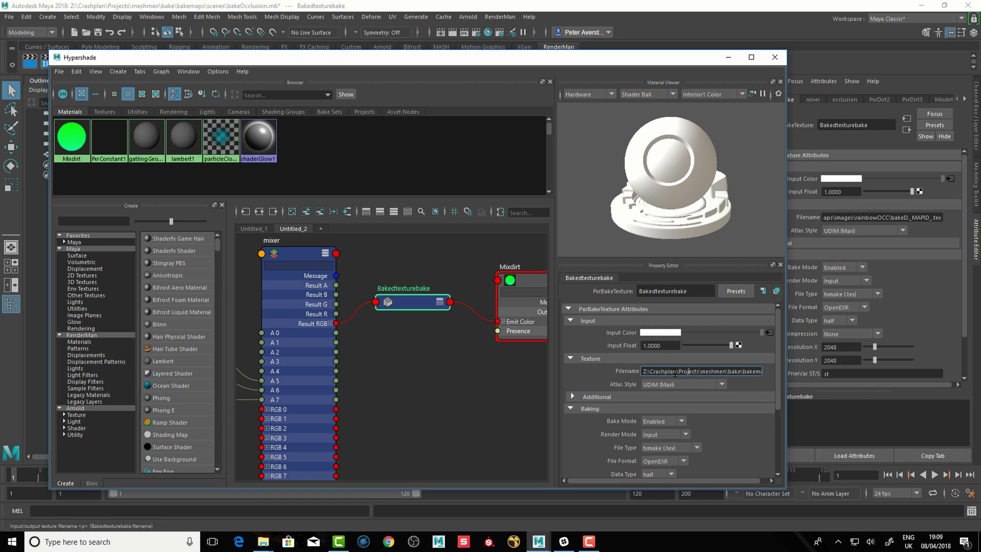
{"action": "key", "text": "End"}
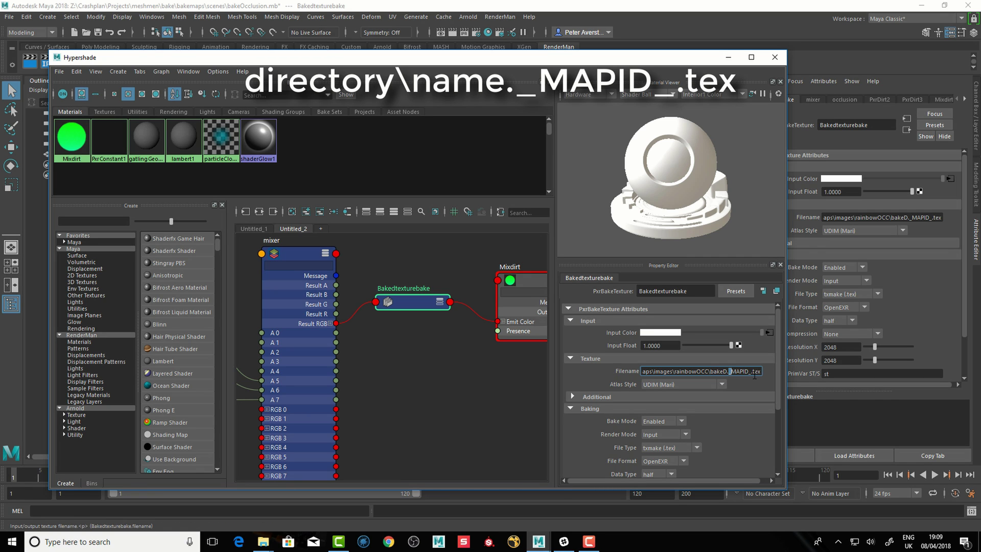
{"action": "left_click", "coordinate": [670, 389]}
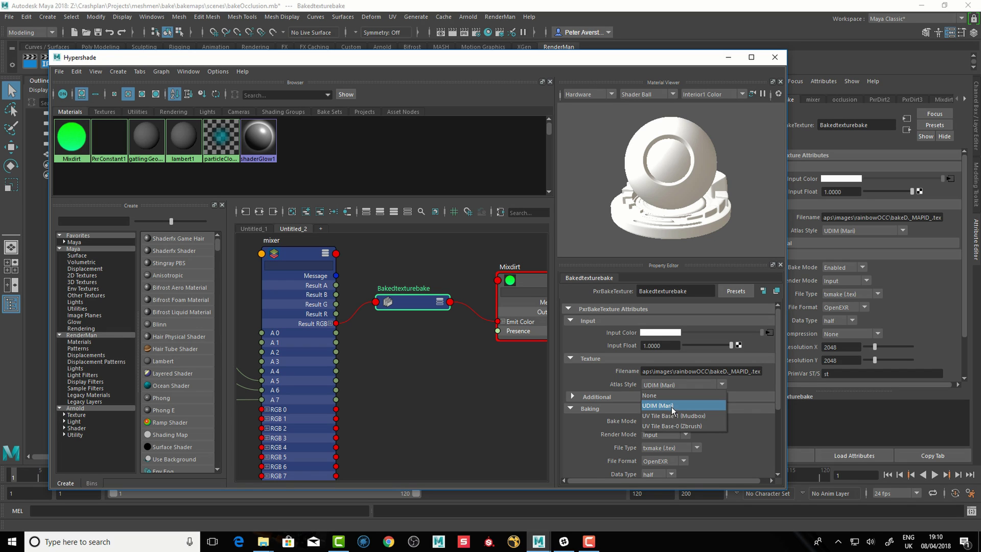
{"action": "left_click", "coordinate": [655, 406]}
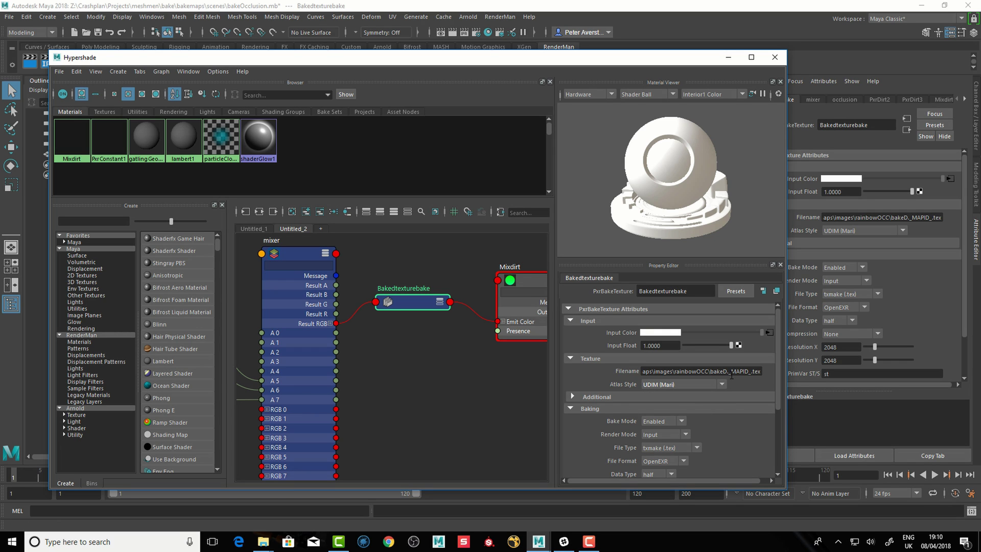
Examine the _MAPID_ token in the texture filename and the node's Baking settings
{"action": "left_click_drag", "start_coordinate": [730, 371], "coordinate": [751, 374]}
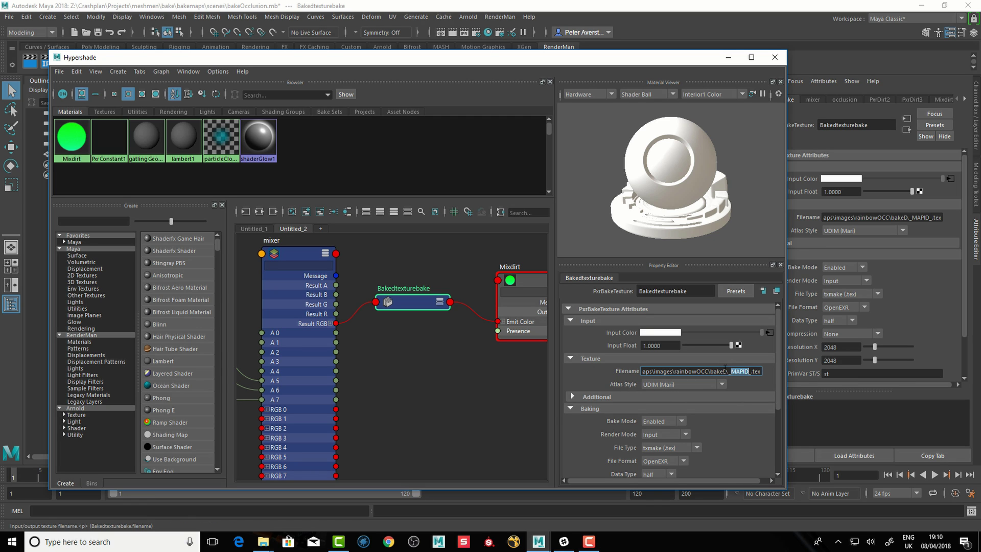
{"action": "left_click", "coordinate": [680, 385]}
{"action": "left_click", "coordinate": [589, 380]}
{"action": "left_click_drag", "start_coordinate": [778, 387], "coordinate": [778, 436]}
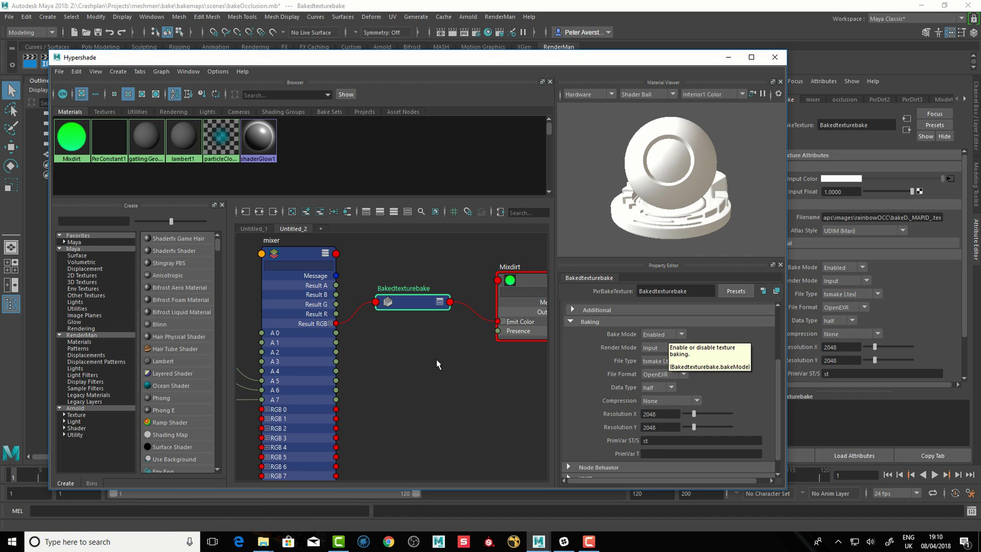
Collapse the mixer node and line it up horizontally with the Bakedtexturebake node
{"action": "left_click_drag", "start_coordinate": [406, 303], "coordinate": [407, 308]}
{"action": "left_click", "coordinate": [303, 253]}
{"action": "key", "text": "1"}
{"action": "left_click_drag", "start_coordinate": [304, 257], "coordinate": [300, 301]}
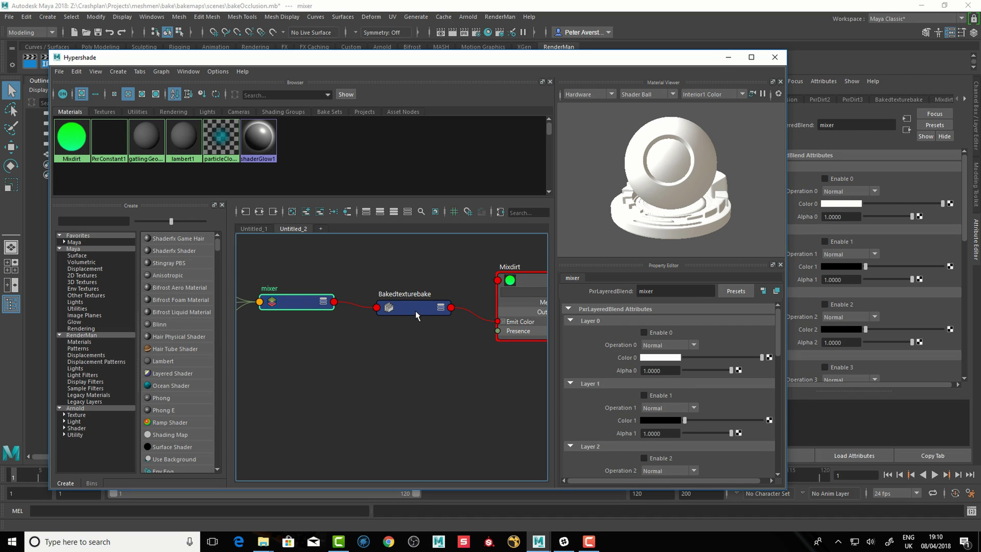
{"action": "left_click_drag", "start_coordinate": [416, 311], "coordinate": [415, 307]}
{"action": "left_click_drag", "start_coordinate": [297, 306], "coordinate": [299, 309]}
{"action": "left_click_drag", "start_coordinate": [406, 306], "coordinate": [403, 307]}
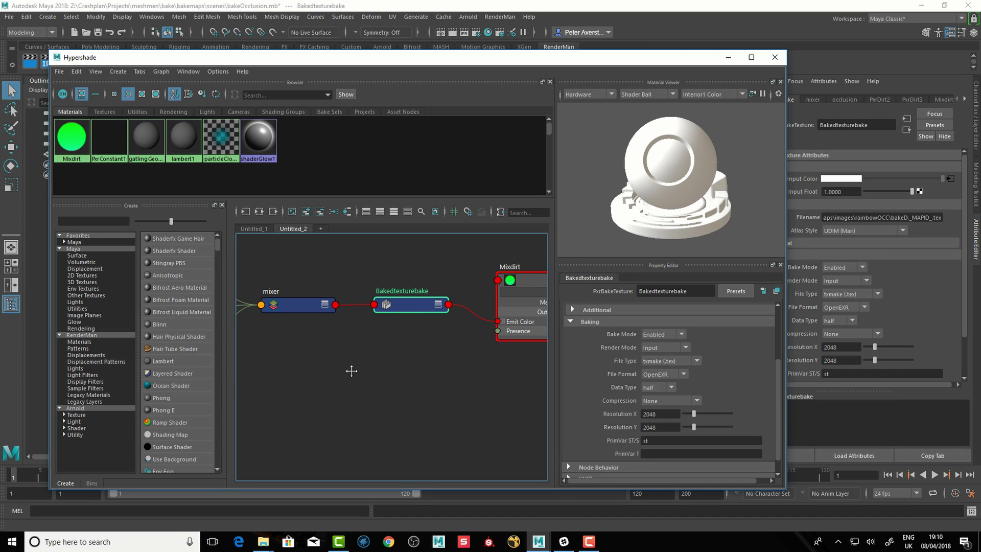
Inspect the connection between the mixer and Bakedtexturebake nodes, comparing the attributes of both
{"action": "middle_click_drag", "start_coordinate": [351, 370], "coordinate": [394, 377], "text": "alt"}
{"action": "mouse_move", "coordinate": [335, 314]}
{"action": "left_mouse_down"}
{"action": "mouse_move", "coordinate": [327, 314]}
{"action": "mouse_move", "coordinate": [339, 314]}
{"action": "left_mouse_up"}
{"action": "middle_click_drag", "start_coordinate": [365, 353], "coordinate": [341, 358], "text": "alt"}
{"action": "left_click_drag", "start_coordinate": [305, 315], "coordinate": [304, 315]}
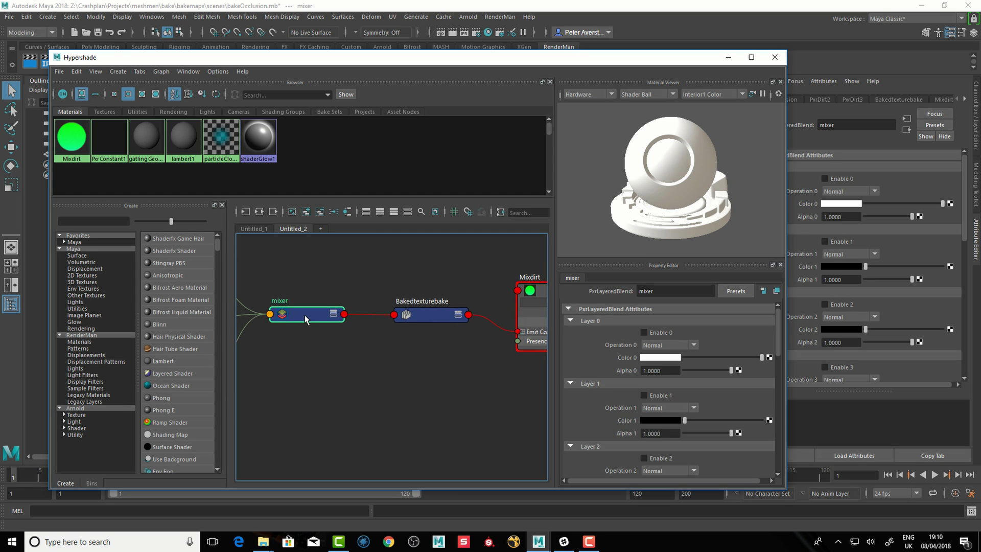
{"action": "middle_click_drag", "start_coordinate": [318, 353], "coordinate": [320, 357], "text": "alt"}
{"action": "left_click_drag", "start_coordinate": [308, 317], "coordinate": [311, 317]}
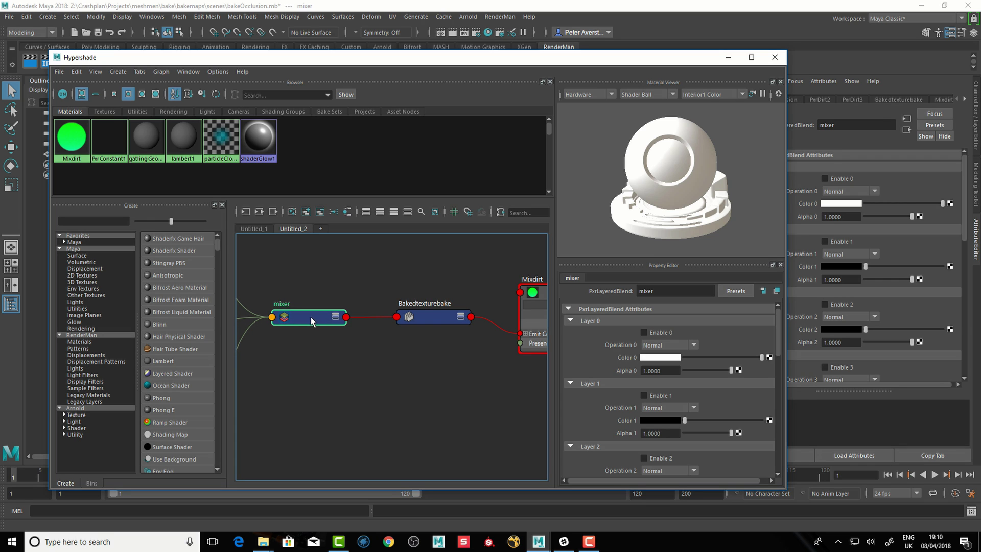
{"action": "left_click", "coordinate": [441, 314]}
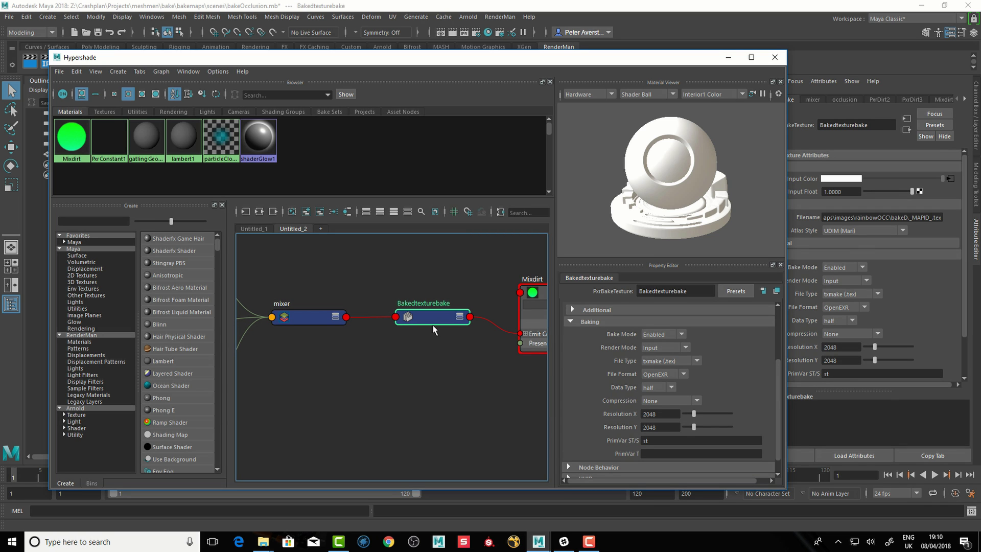
{"action": "left_click", "coordinate": [312, 317]}
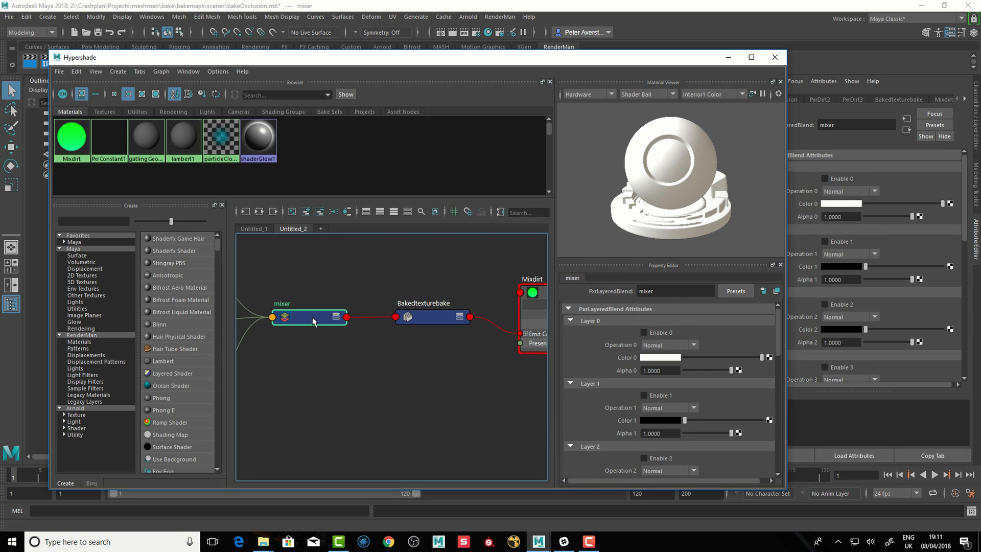
Review the Bake Mode options of the Bakedtexturebake node and choose Input as the Render Mode
{"action": "left_click", "coordinate": [456, 321]}
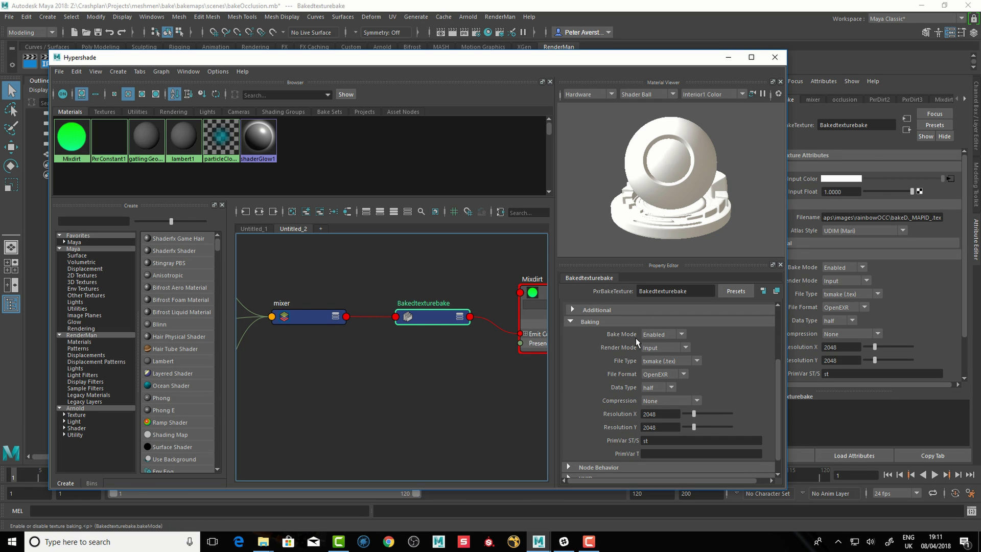
{"action": "left_click", "coordinate": [664, 336]}
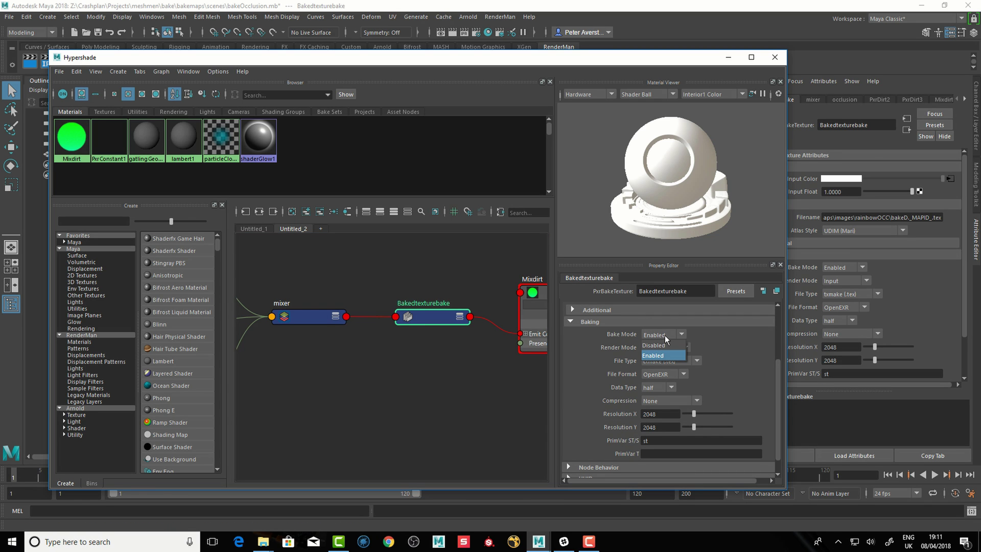
{"action": "left_click", "coordinate": [664, 335]}
{"action": "left_click", "coordinate": [664, 348]}
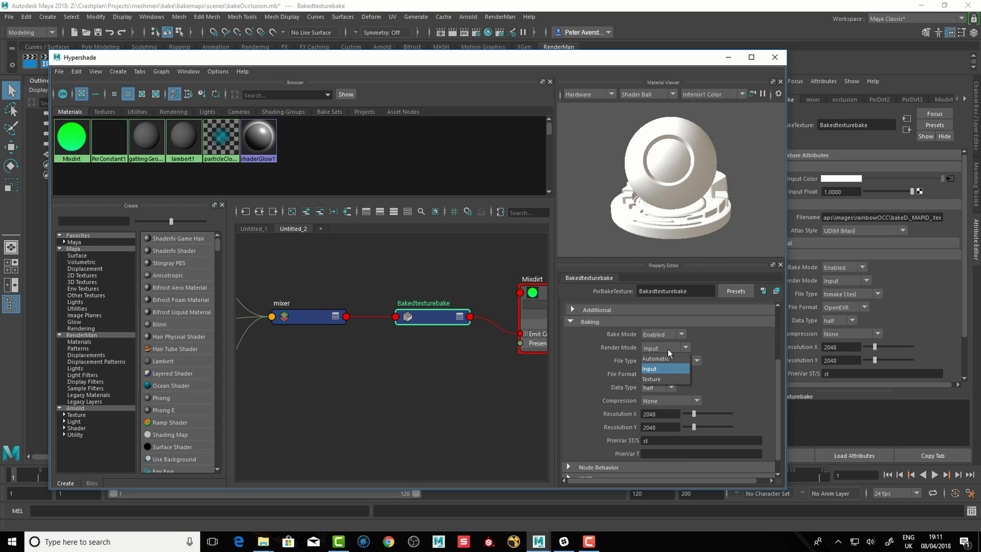
{"action": "left_click", "coordinate": [657, 369]}
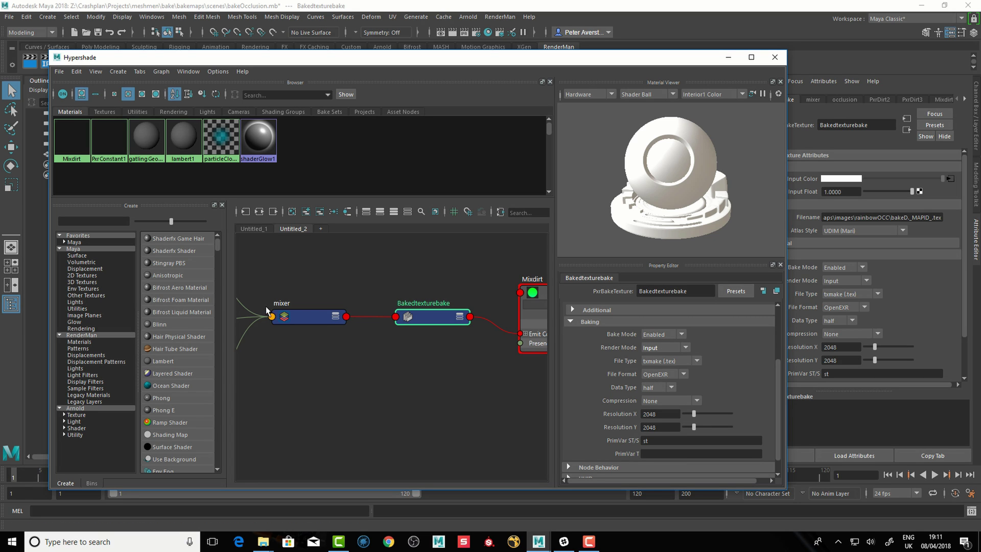
Switch the Bakedtexturebake node's Render Mode to Texture and return it to Input
{"action": "left_click", "coordinate": [667, 348]}
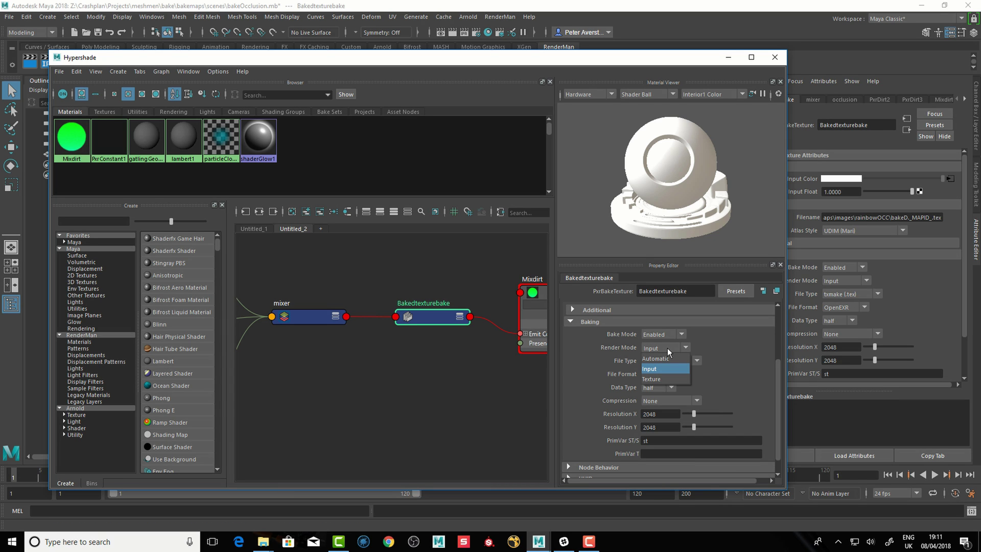
{"action": "left_click", "coordinate": [654, 381]}
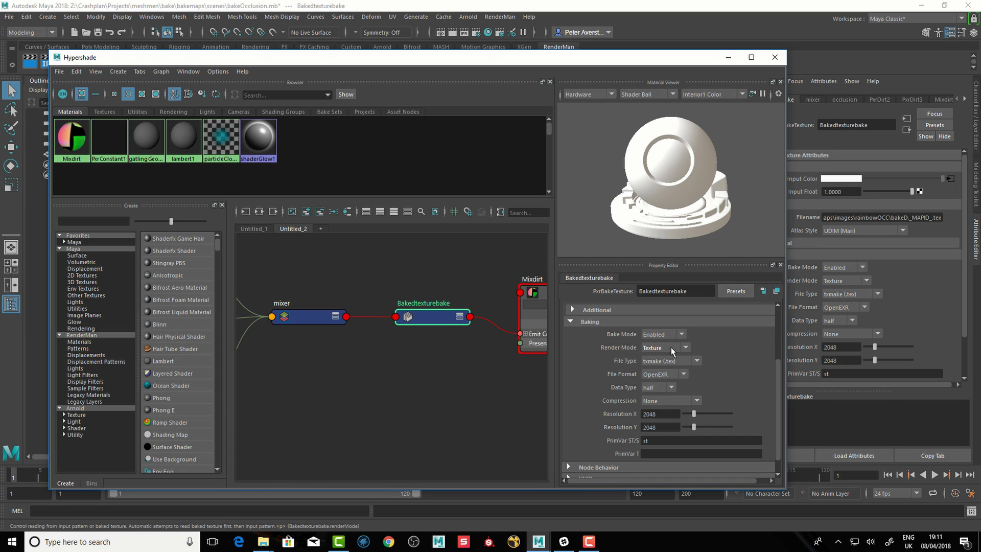
{"action": "left_click", "coordinate": [670, 347]}
{"action": "left_click", "coordinate": [656, 374]}
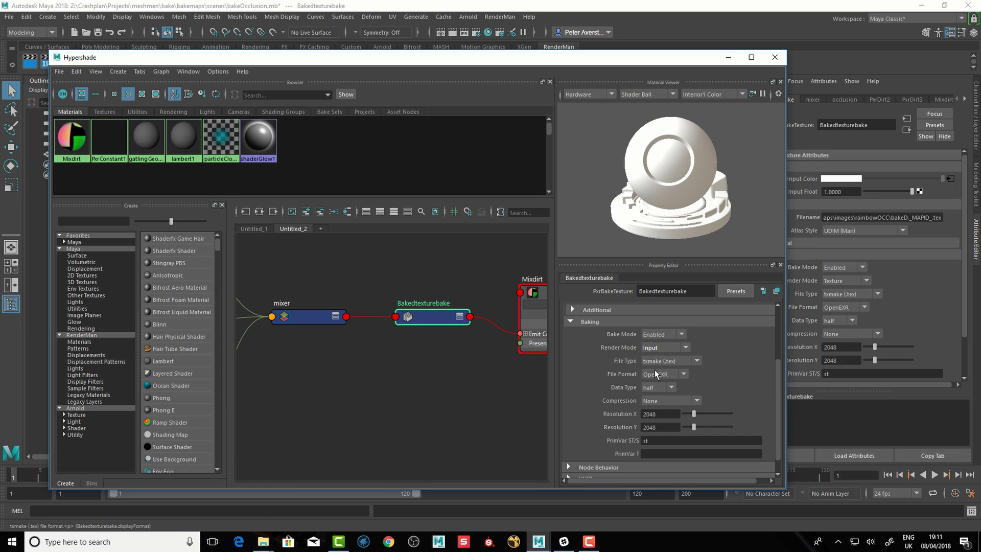
{"action": "left_click", "coordinate": [663, 350]}
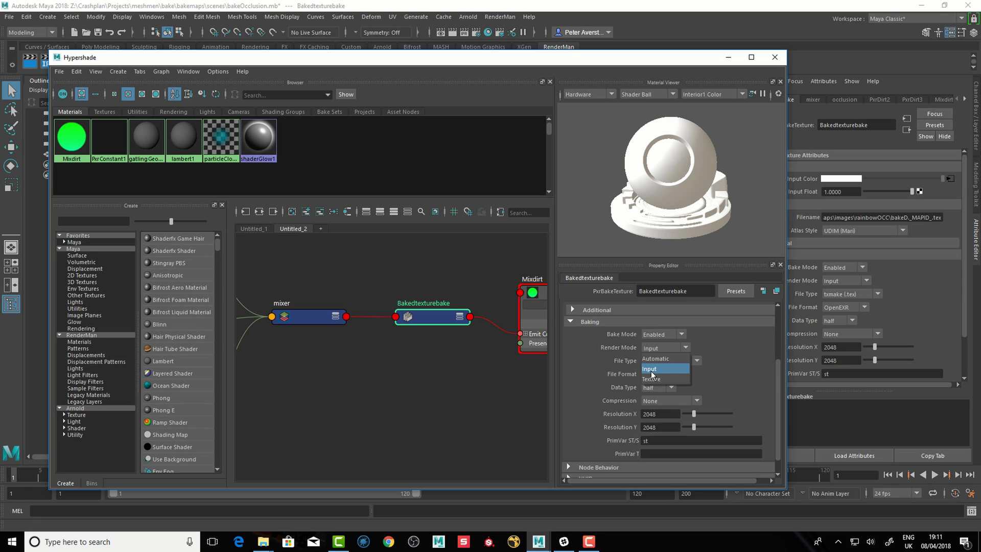
{"action": "left_click", "coordinate": [651, 369]}
Check the File Format setting and the .tex extension at the end of the texture filename
{"action": "left_click_drag", "start_coordinate": [424, 318], "coordinate": [422, 317]}
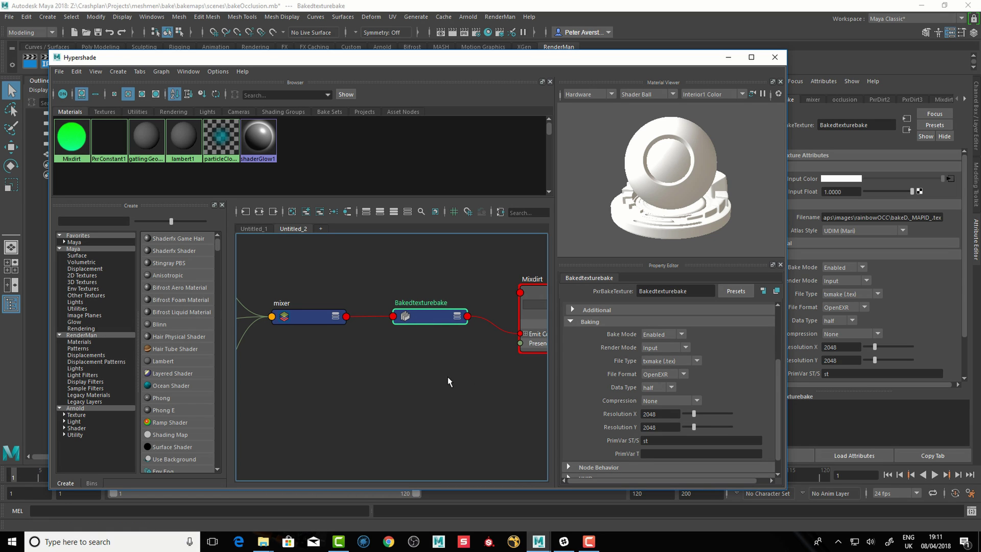
{"action": "left_click", "coordinate": [670, 373]}
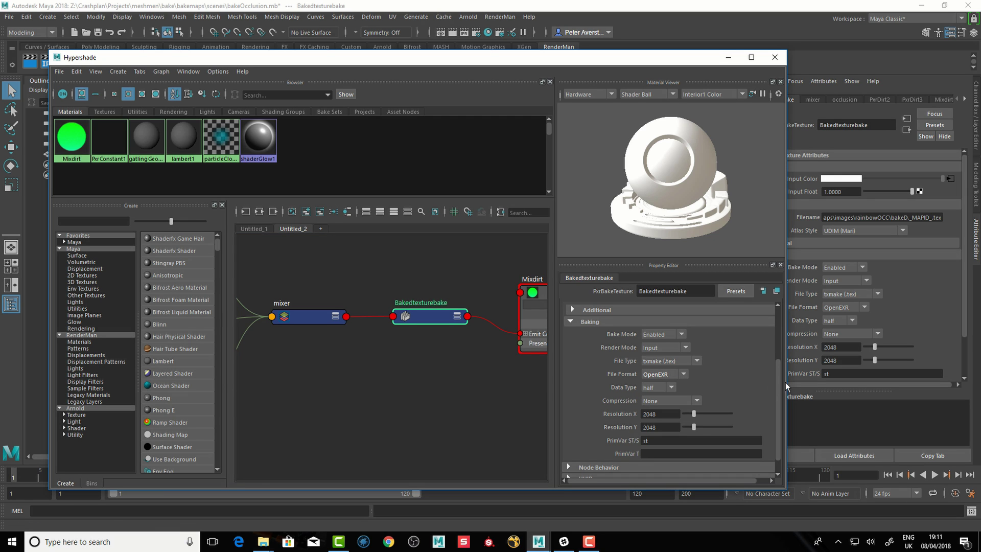
{"action": "left_click_drag", "start_coordinate": [780, 381], "coordinate": [765, 333]}
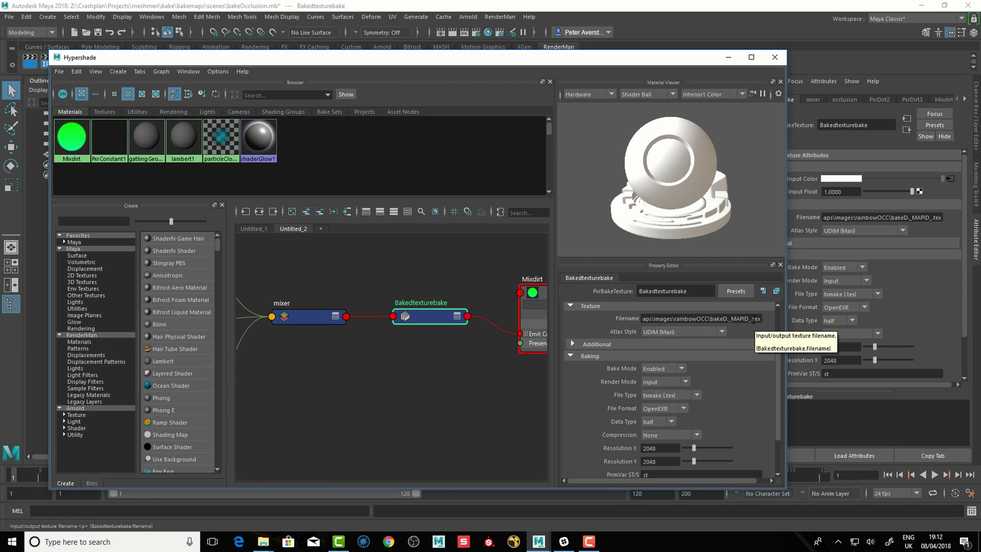
{"action": "left_click_drag", "start_coordinate": [753, 319], "coordinate": [759, 321]}
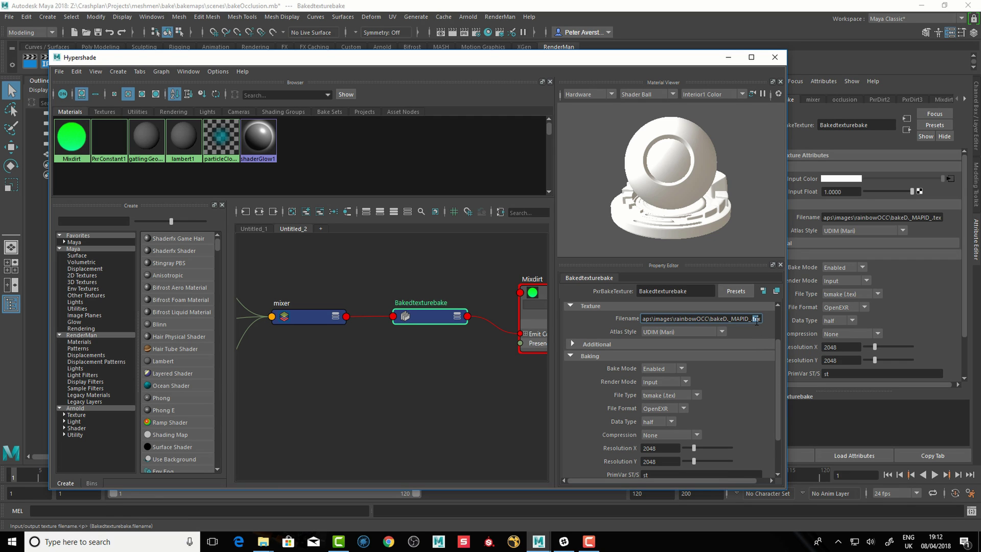
{"action": "left_click", "coordinate": [755, 320]}
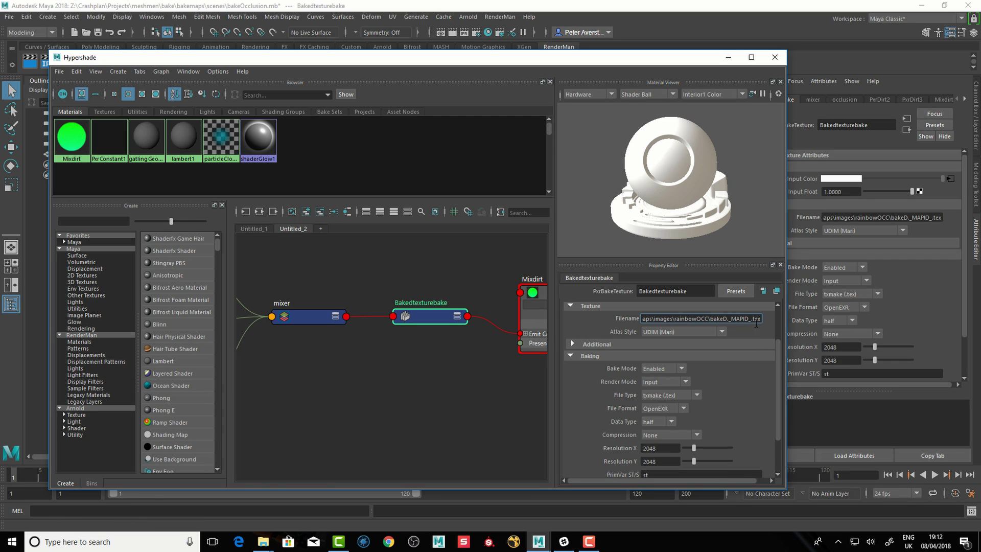
{"action": "double_click", "coordinate": [755, 319]}
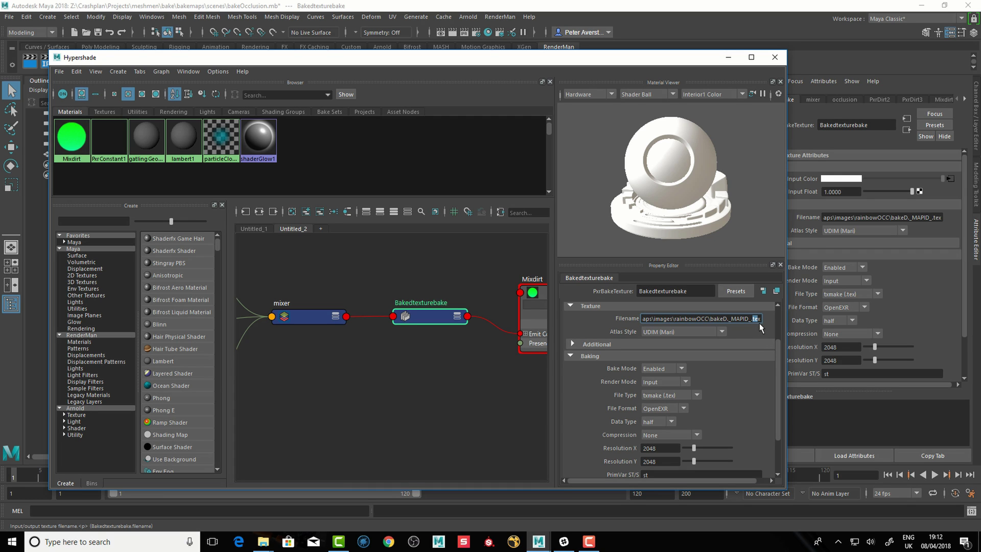
Review the remaining Baking settings and the available File Format options, keeping OpenEXR
{"action": "scroll", "coordinate": [779, 353], "scroll_direction": "down", "scroll_amount": 1}
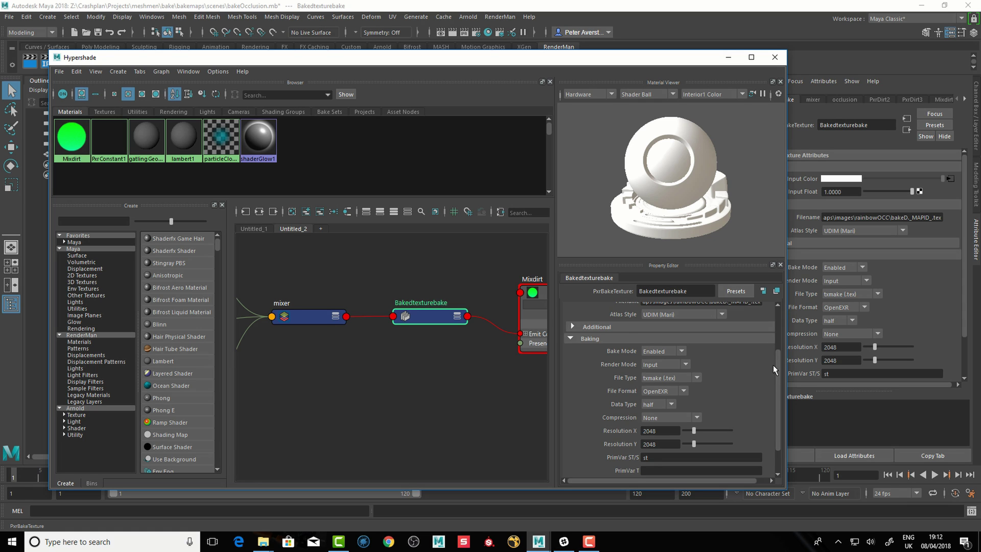
{"action": "scroll", "coordinate": [777, 358], "scroll_direction": "down", "scroll_amount": 1}
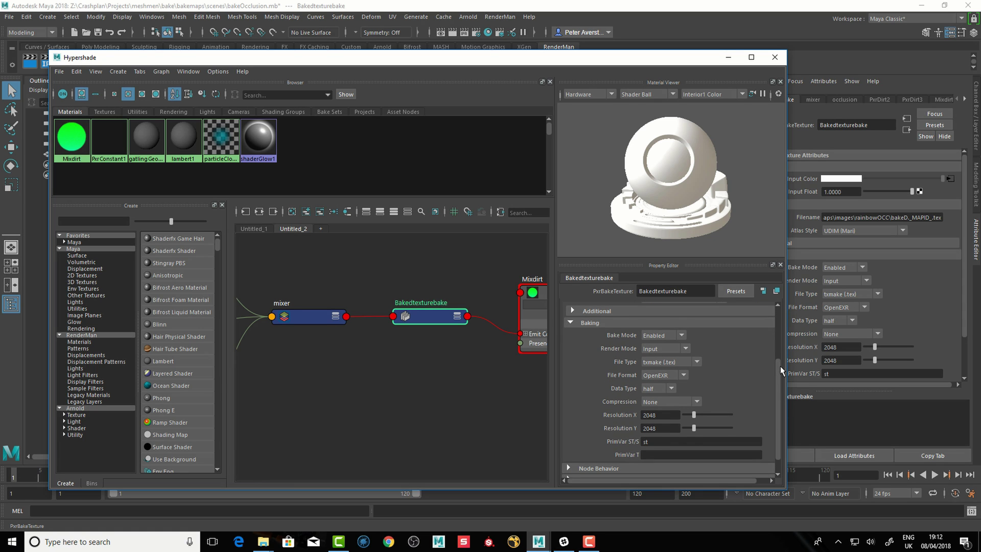
{"action": "scroll", "coordinate": [780, 367], "scroll_direction": "down", "scroll_amount": 1}
{"action": "left_click_drag", "start_coordinate": [780, 369], "coordinate": [780, 349]}
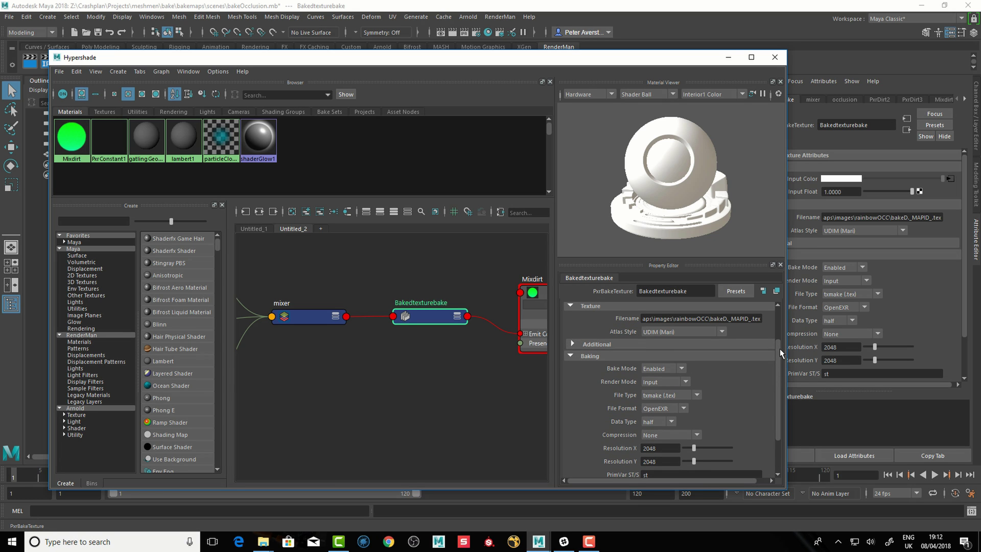
{"action": "left_click", "coordinate": [662, 409]}
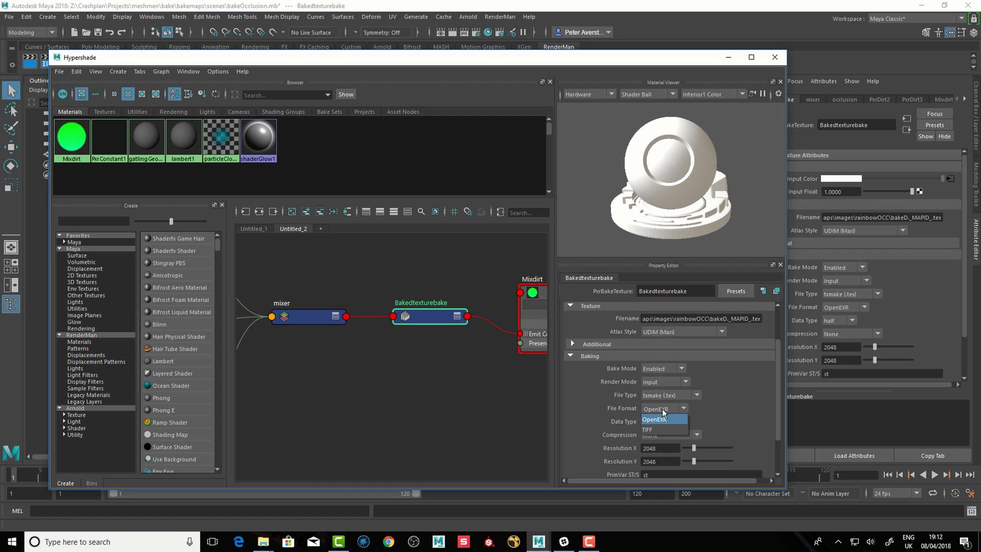
{"action": "left_click", "coordinate": [663, 411]}
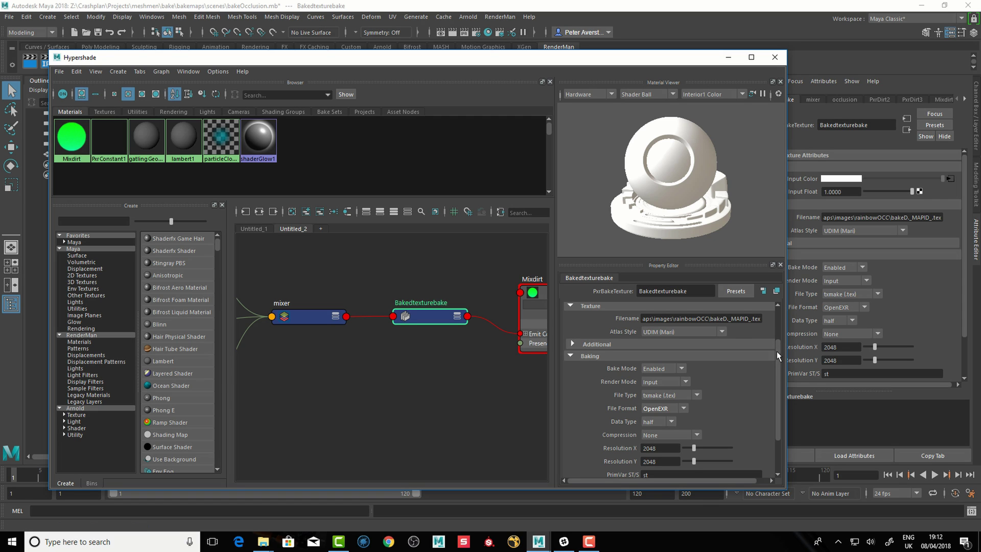
Choose half as the baked texture's Data Type and check the Compression options, keeping None
{"action": "left_click_drag", "start_coordinate": [779, 354], "coordinate": [778, 379]}
{"action": "left_click", "coordinate": [660, 370]}
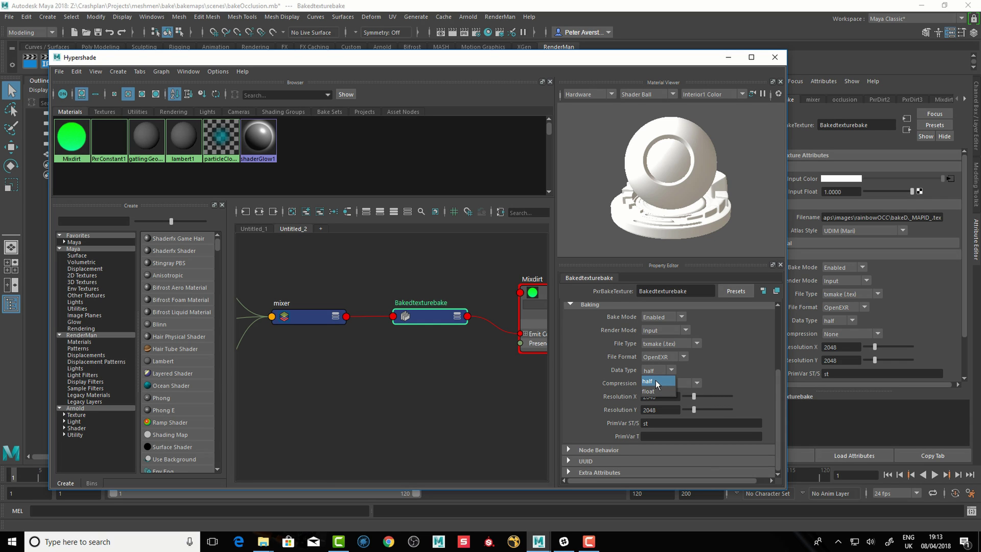
{"action": "left_click", "coordinate": [658, 381]}
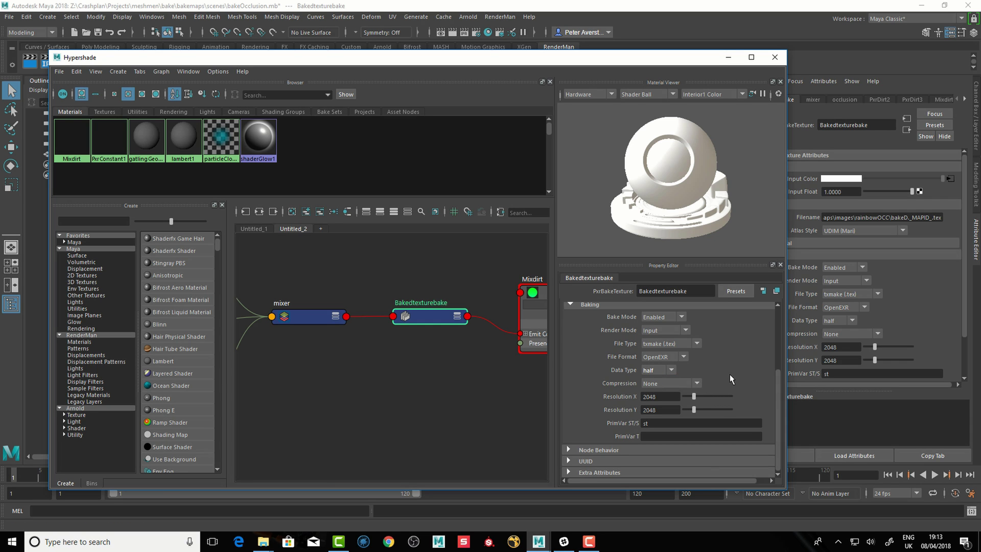
{"action": "left_click", "coordinate": [669, 384]}
{"action": "left_click", "coordinate": [697, 383]}
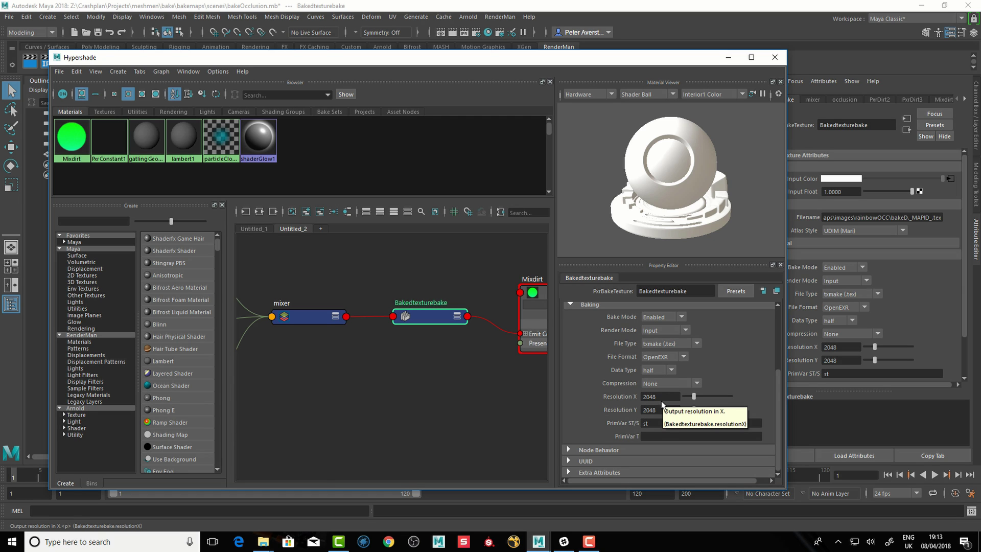
Trace the shading network back from the Bakedtexturebake node and inspect the mixer node and the PxrDirt nodes feeding it
{"action": "left_click_drag", "start_coordinate": [427, 313], "coordinate": [422, 312]}
{"action": "middle_click_drag", "start_coordinate": [348, 389], "coordinate": [473, 392], "text": "alt"}
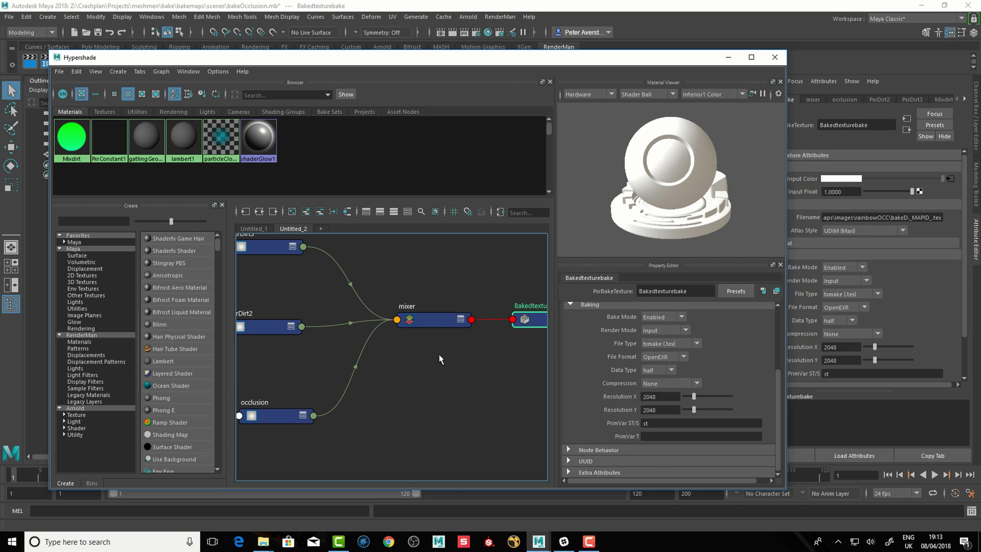
{"action": "left_click_drag", "start_coordinate": [426, 320], "coordinate": [424, 320]}
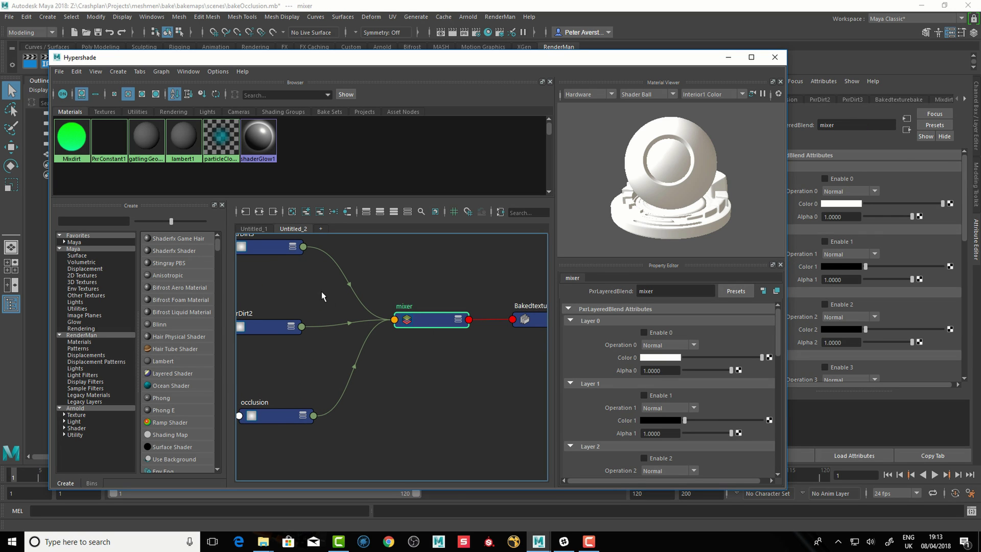
{"action": "middle_click_drag", "start_coordinate": [272, 265], "coordinate": [295, 269], "text": "alt"}
{"action": "left_click", "coordinate": [296, 267]}
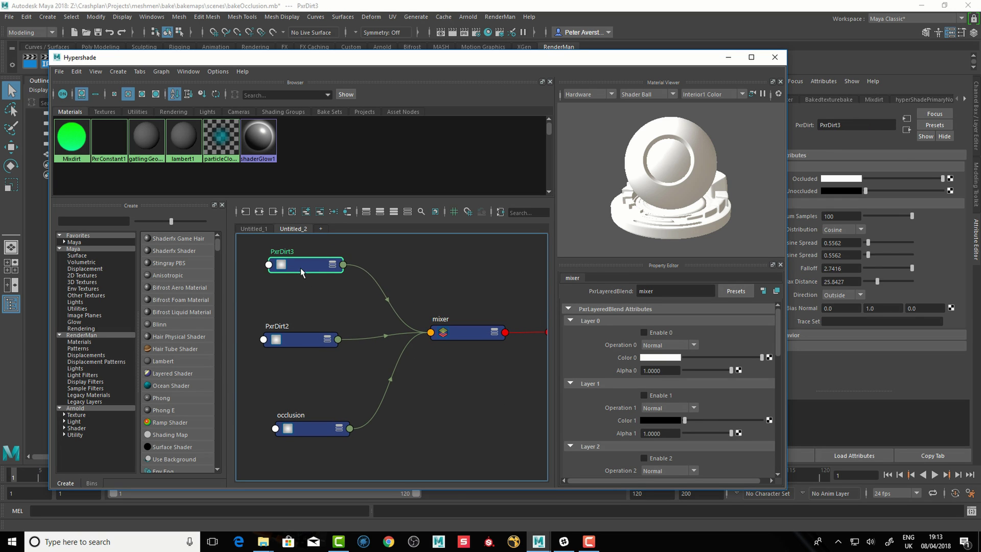
{"action": "left_click", "coordinate": [464, 335]}
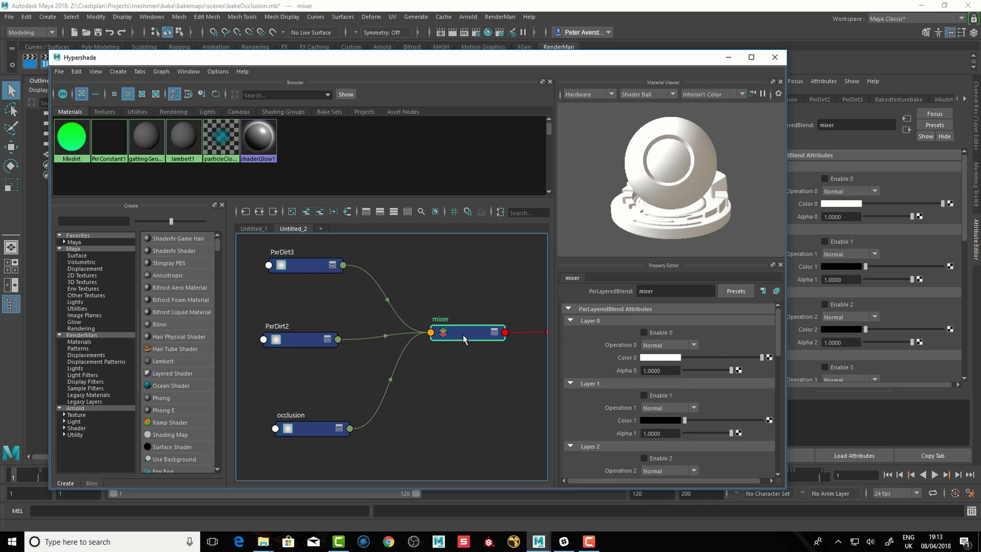
Compare the sampling settings of the occlusion, PxrDirt2 and PxrDirt3 nodes, including their distribution, falloff, maximum distance and direction
{"action": "left_click_drag", "start_coordinate": [310, 428], "coordinate": [302, 423]}
{"action": "left_click_drag", "start_coordinate": [299, 341], "coordinate": [302, 347]}
{"action": "left_click_drag", "start_coordinate": [308, 269], "coordinate": [303, 274]}
{"action": "left_click_drag", "start_coordinate": [294, 343], "coordinate": [295, 340]}
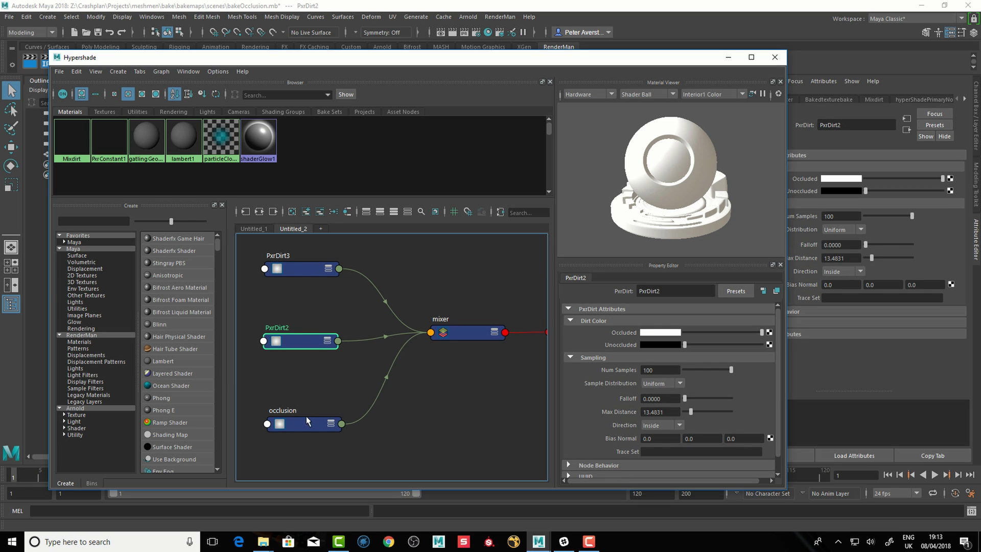
{"action": "left_click", "coordinate": [307, 275]}
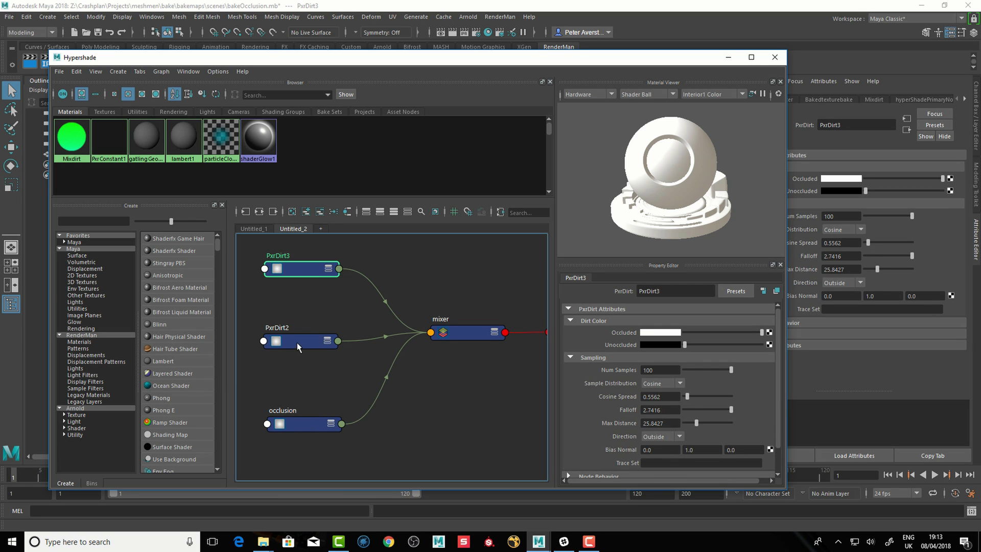
{"action": "left_click_drag", "start_coordinate": [291, 340], "coordinate": [293, 342]}
{"action": "left_click_drag", "start_coordinate": [301, 425], "coordinate": [297, 411]}
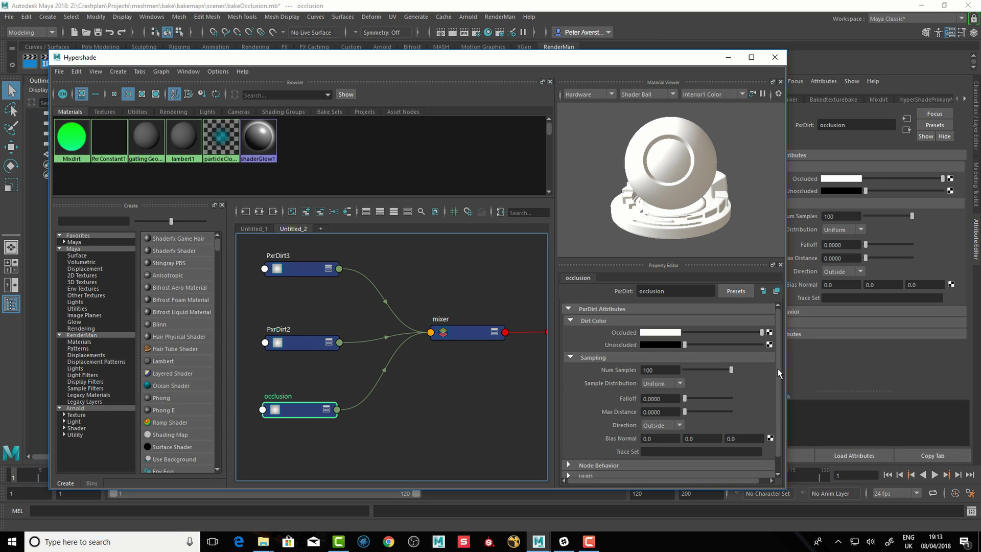
{"action": "scroll", "coordinate": [776, 367], "scroll_direction": "down", "scroll_amount": 1}
{"action": "left_click_drag", "start_coordinate": [315, 344], "coordinate": [304, 338]}
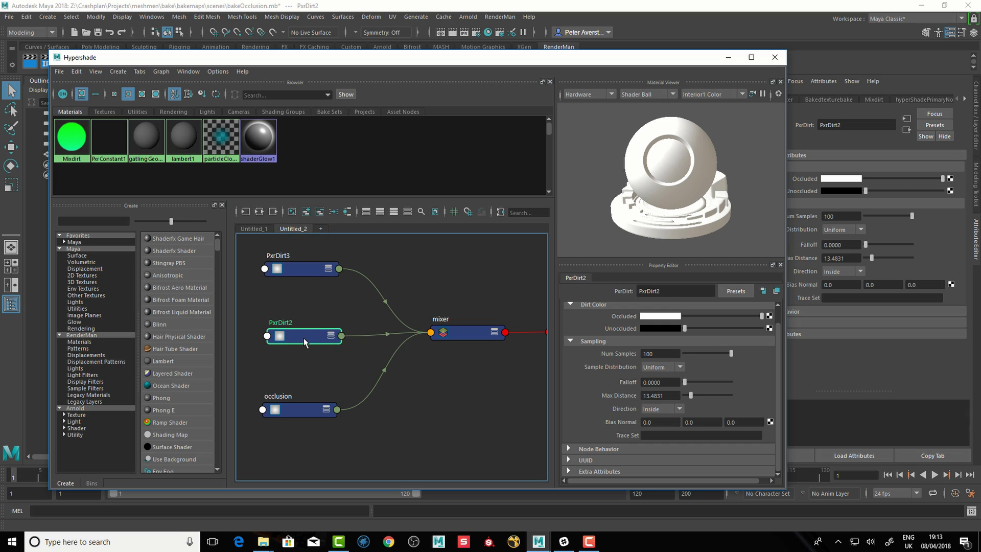
{"action": "left_click_drag", "start_coordinate": [310, 270], "coordinate": [308, 270]}
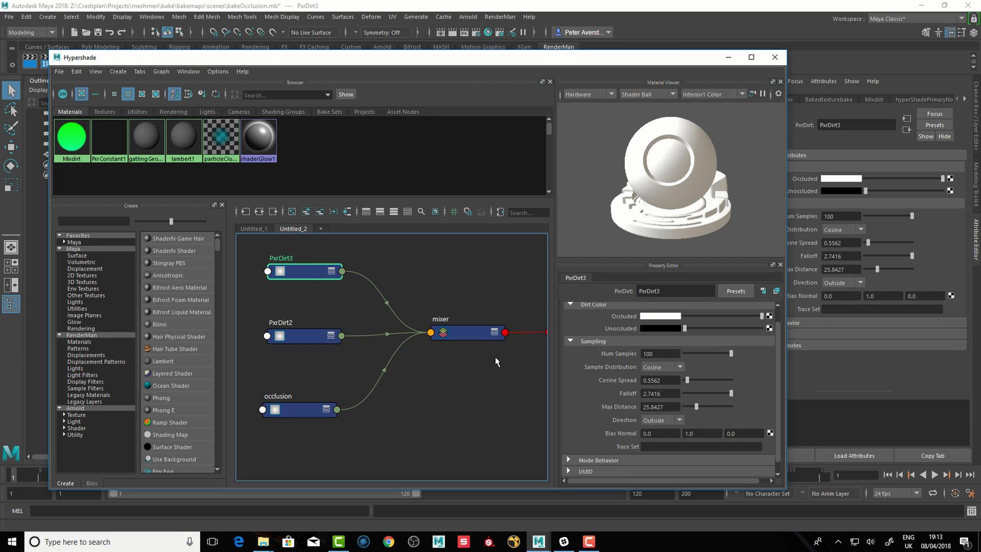
Expand the mixer node in the graph to show all of its input and output attributes
{"action": "left_click", "coordinate": [438, 338]}
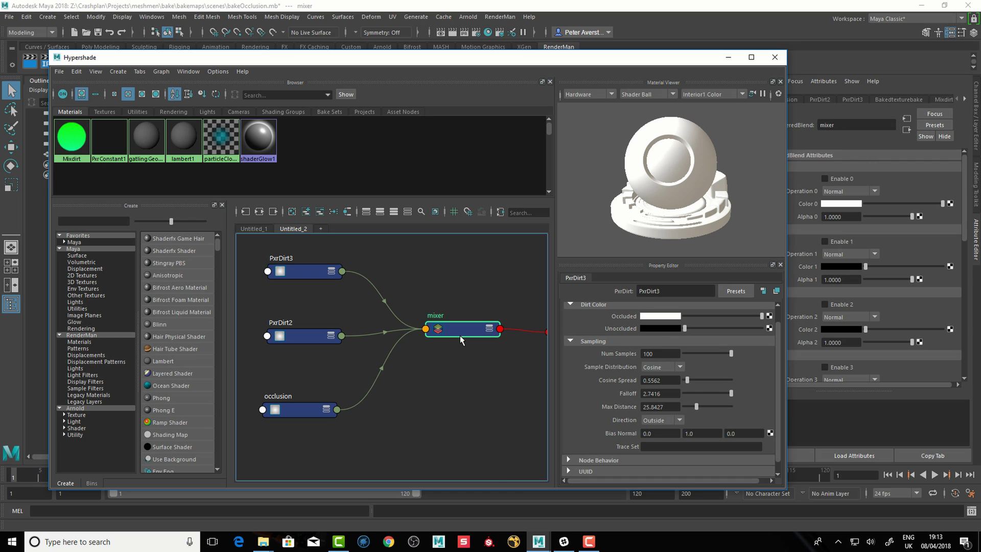
{"action": "key", "text": "3"}
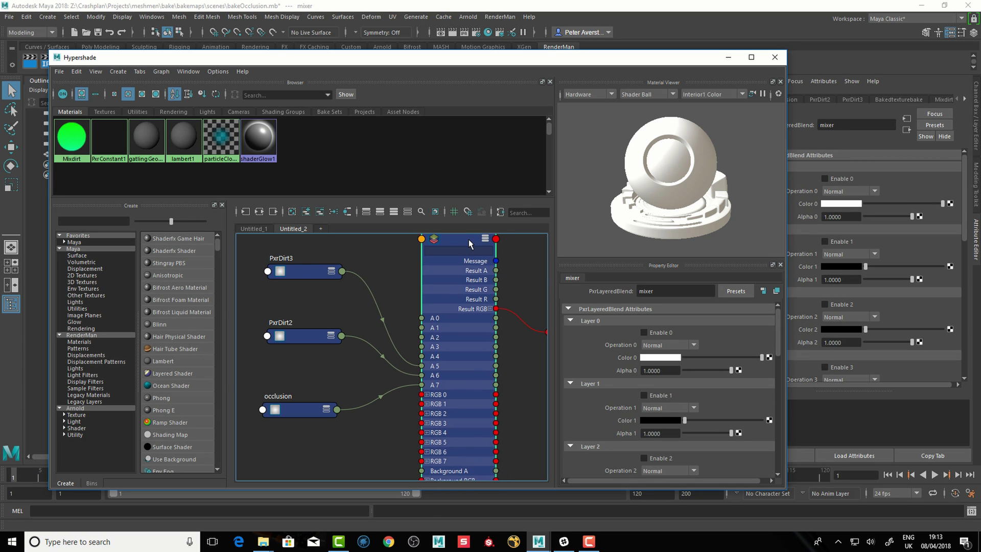
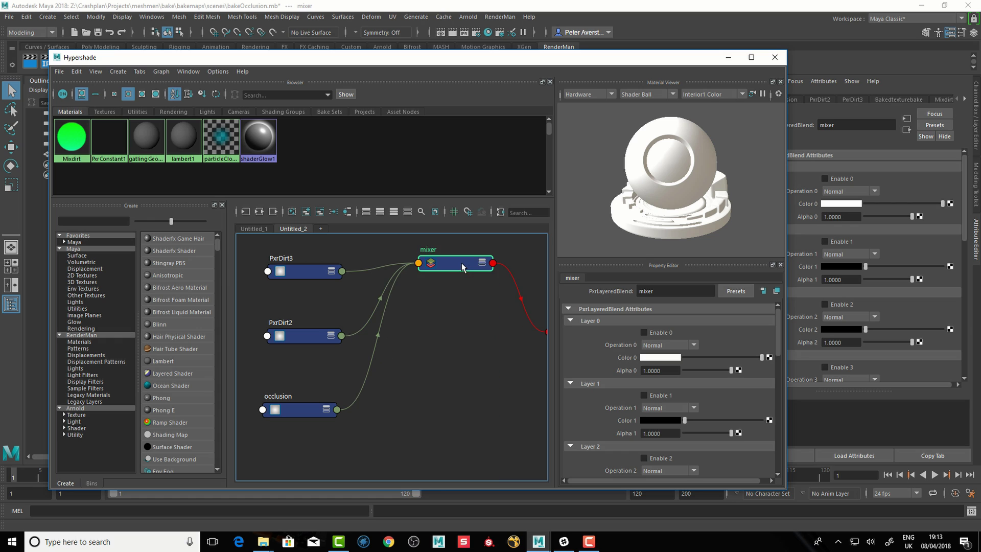
Create a PxrConstant material node in the empty area of the graph above the Mixdirt node
{"action": "left_click_drag", "start_coordinate": [457, 263], "coordinate": [447, 325]}
{"action": "scroll", "coordinate": [460, 279], "scroll_direction": "down", "scroll_amount": 2}
{"action": "middle_click_drag", "start_coordinate": [460, 279], "coordinate": [382, 393], "text": "alt"}
{"action": "scroll", "coordinate": [409, 360], "scroll_direction": "down", "scroll_amount": 2}
{"action": "middle_click_drag", "start_coordinate": [498, 347], "coordinate": [383, 353], "text": "alt"}
{"action": "scroll", "coordinate": [409, 359], "scroll_direction": "up", "scroll_amount": 2}
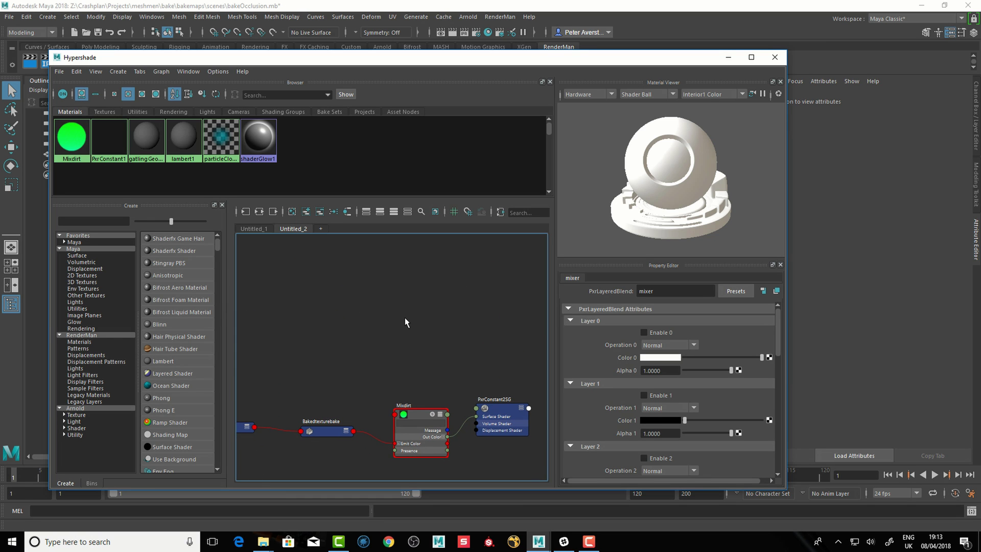
{"action": "key", "text": "Tab"}
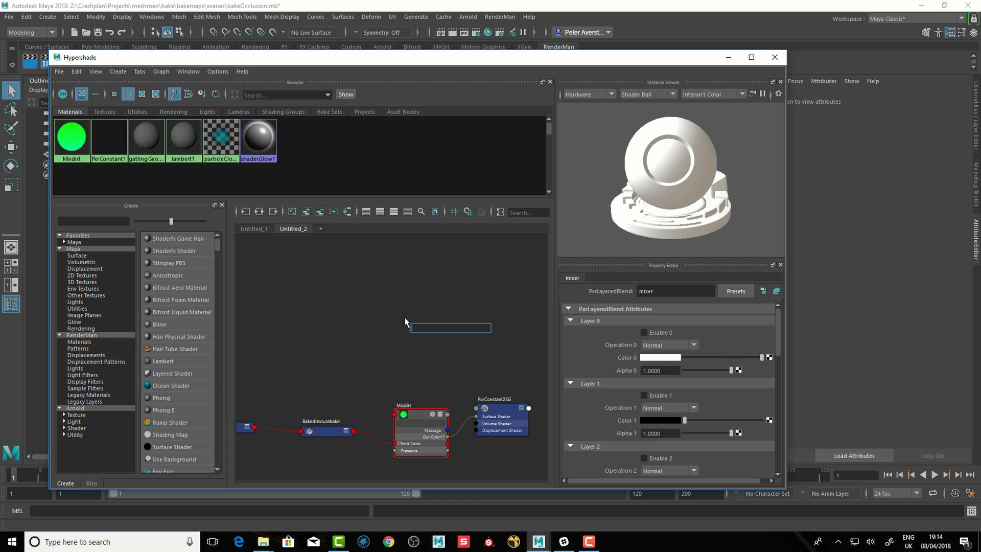
{"action": "type", "text": "pxrC"}
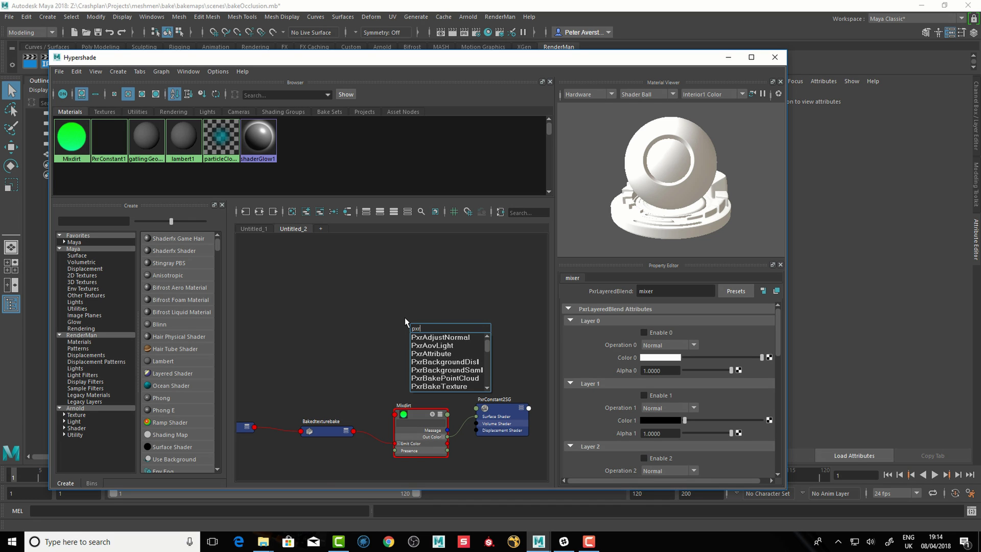
{"action": "key", "text": "Down"}
{"action": "key", "text": "Down"}
{"action": "key", "text": "Down"}
{"action": "key", "text": "Down"}
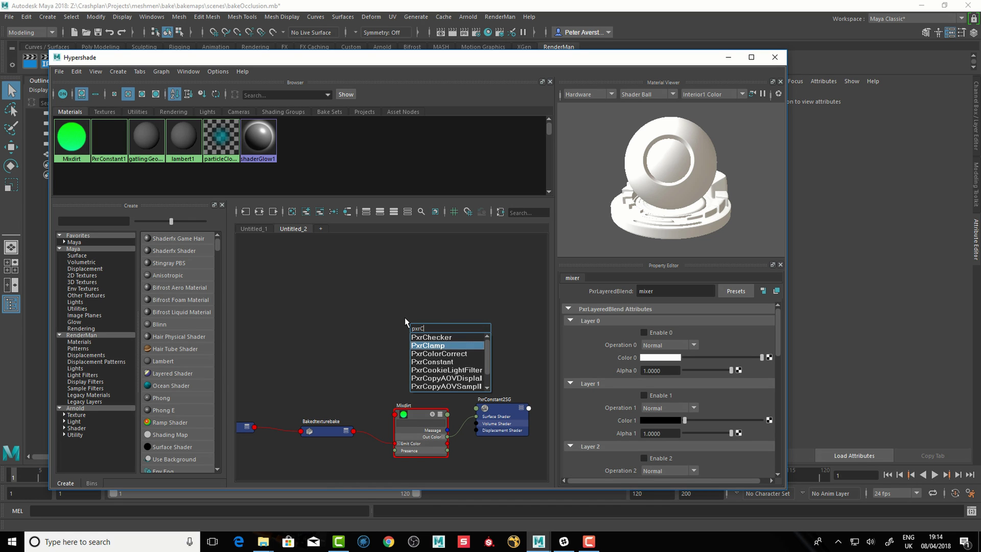
{"action": "key", "text": "Return"}
{"action": "left_click_drag", "start_coordinate": [434, 329], "coordinate": [421, 329]}
Assign the new PxrConstant material to the polySurface237 mesh in the scene
{"action": "left_click_drag", "start_coordinate": [465, 57], "coordinate": [482, 204]}
{"action": "left_click", "coordinate": [523, 276]}
{"action": "right_click_drag", "start_coordinate": [431, 430], "coordinate": [431, 327]}
{"action": "left_click_drag", "start_coordinate": [412, 156], "coordinate": [450, 93]}
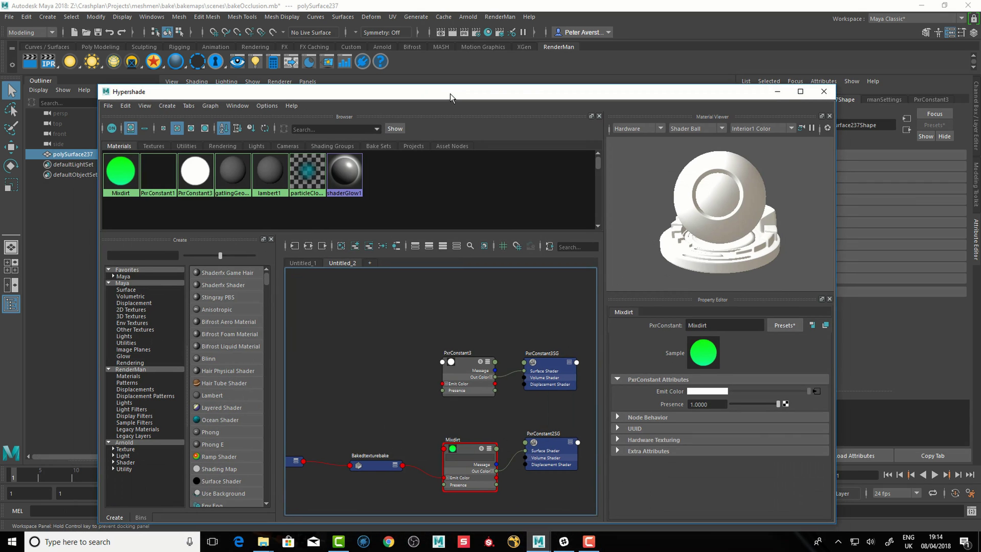
Start an IPR render of the model and move the defaultLightShape node below the shading network
{"action": "left_click", "coordinate": [466, 371]}
{"action": "left_click", "coordinate": [45, 64]}
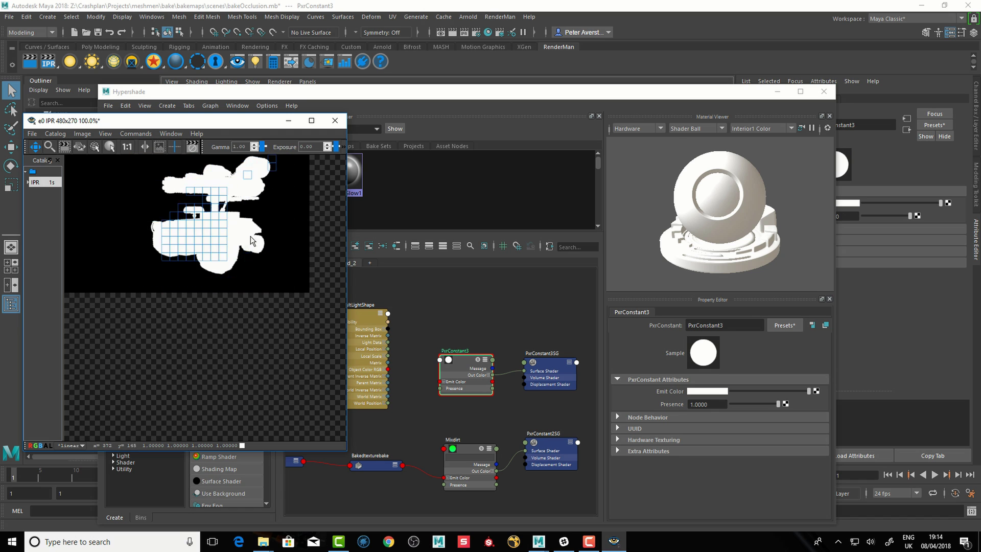
{"action": "left_click_drag", "start_coordinate": [453, 90], "coordinate": [605, 51]}
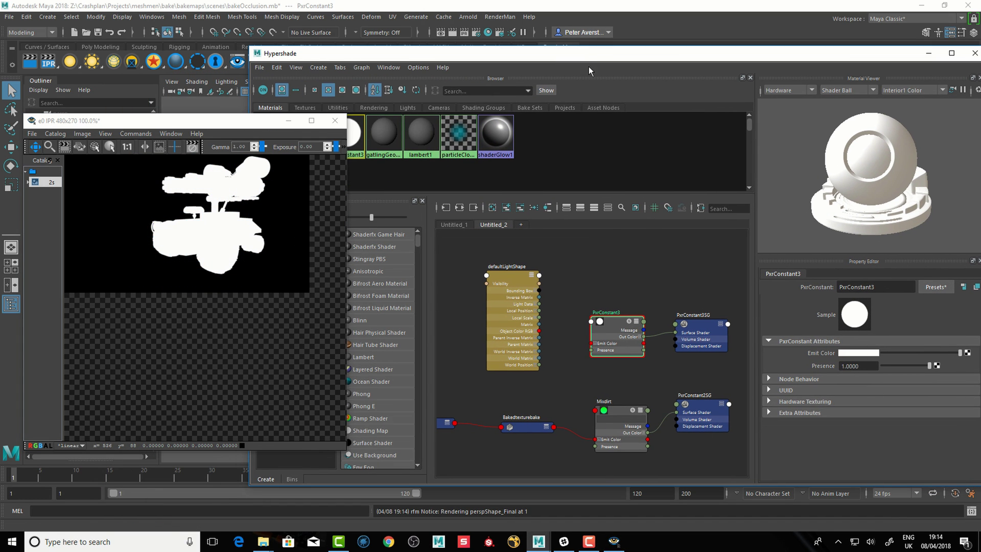
{"action": "left_click_drag", "start_coordinate": [514, 281], "coordinate": [486, 474]}
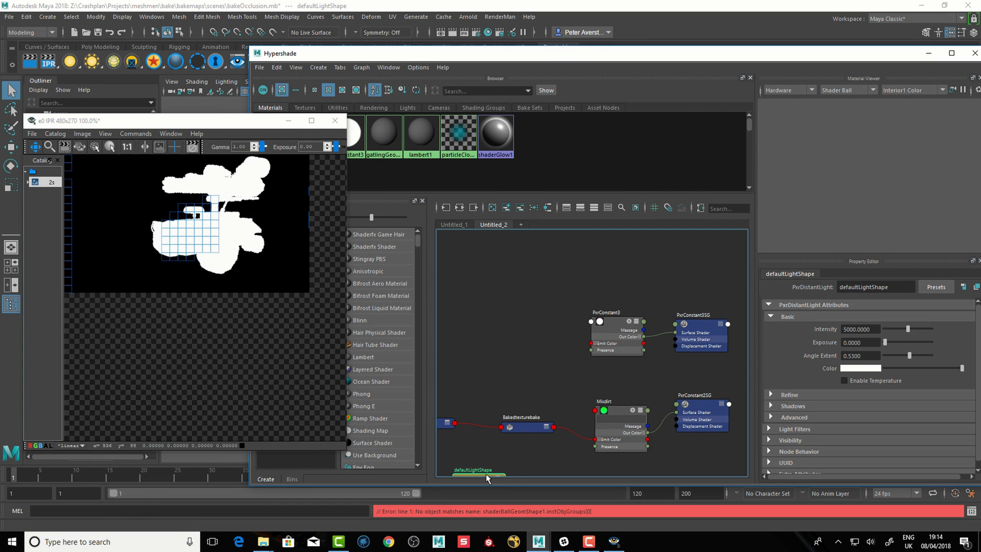
{"action": "left_click", "coordinate": [525, 342]}
{"action": "middle_click_drag", "start_coordinate": [525, 342], "coordinate": [532, 328], "text": "alt"}
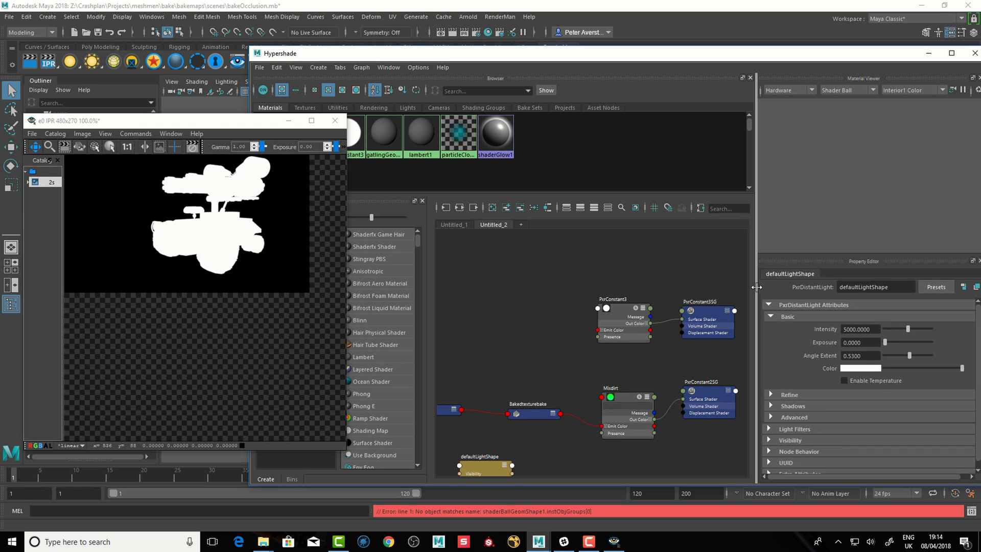
Create a PxrDirt node in the graph and place it above the mixer node
{"action": "left_click", "coordinate": [622, 310]}
{"action": "middle_click_drag", "start_coordinate": [475, 317], "coordinate": [527, 328], "text": "alt"}
{"action": "key", "text": "Tab"}
{"action": "type", "text": "pxr"}
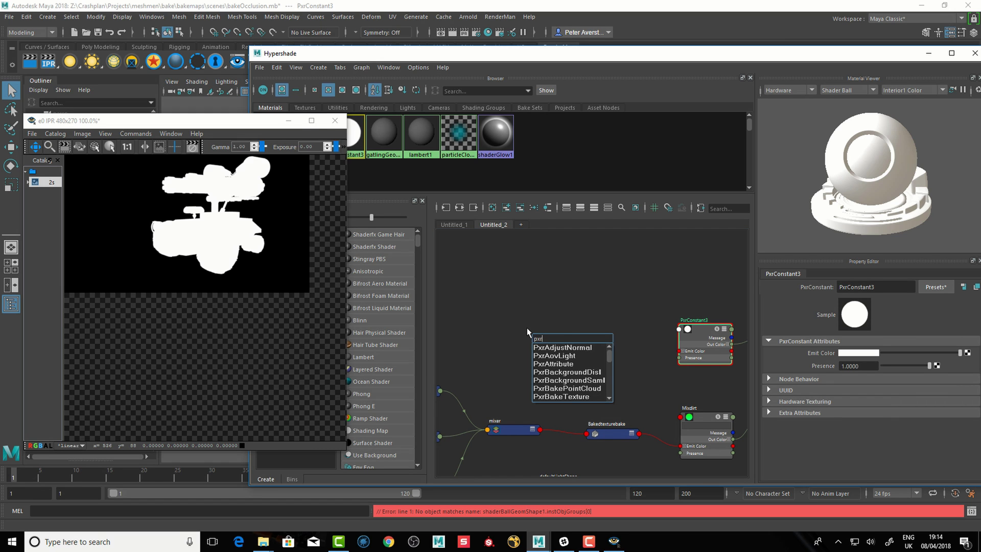
{"action": "type", "text": "d"}
{"action": "key", "text": "Down"}
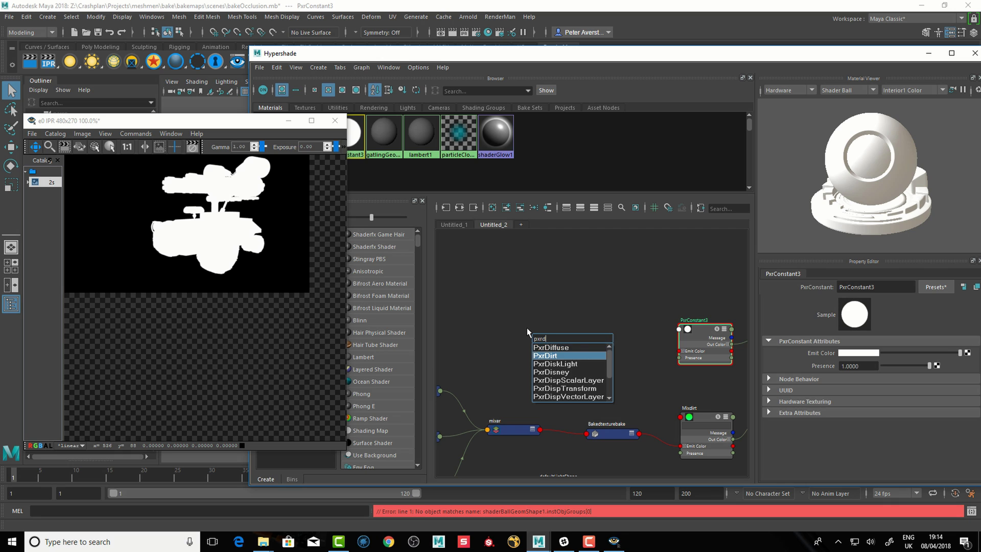
{"action": "key", "text": "Return"}
{"action": "left_click_drag", "start_coordinate": [551, 335], "coordinate": [499, 293]}
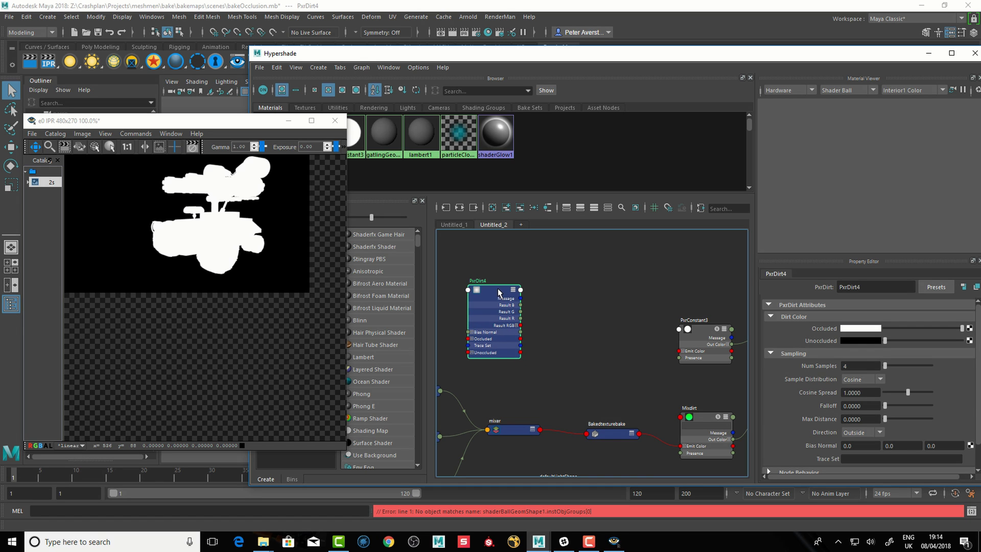
Connect the new PxrDirt node's Result RGB to the Emit Color of PxrConstant3 and select the PxrDirt node
{"action": "left_click", "coordinate": [699, 333]}
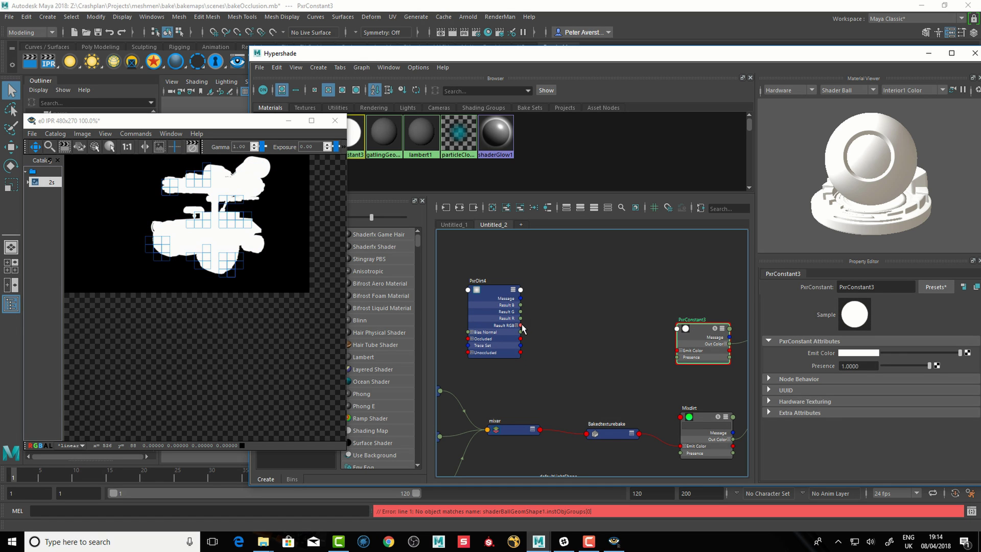
{"action": "left_click_drag", "start_coordinate": [522, 326], "coordinate": [681, 352]}
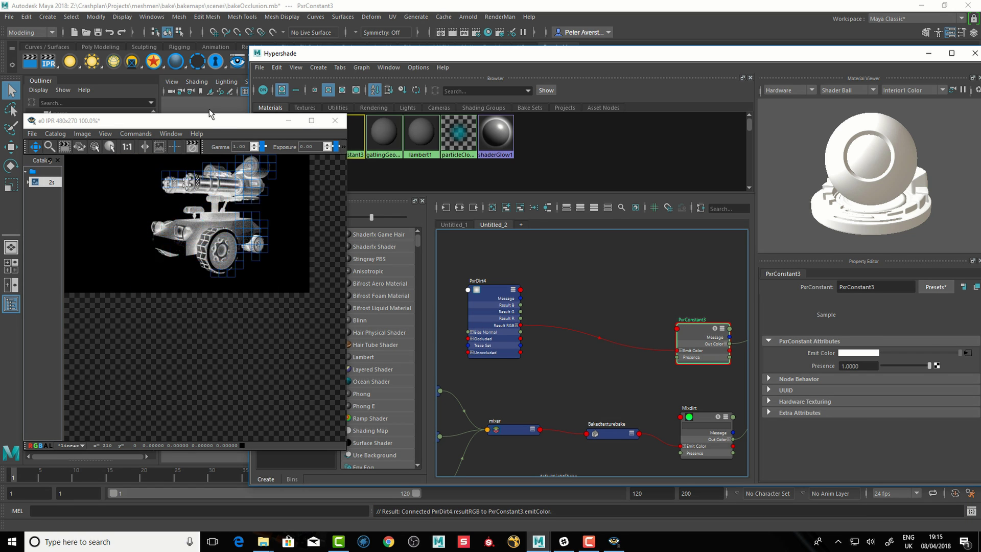
{"action": "left_click_drag", "start_coordinate": [210, 120], "coordinate": [229, 119]}
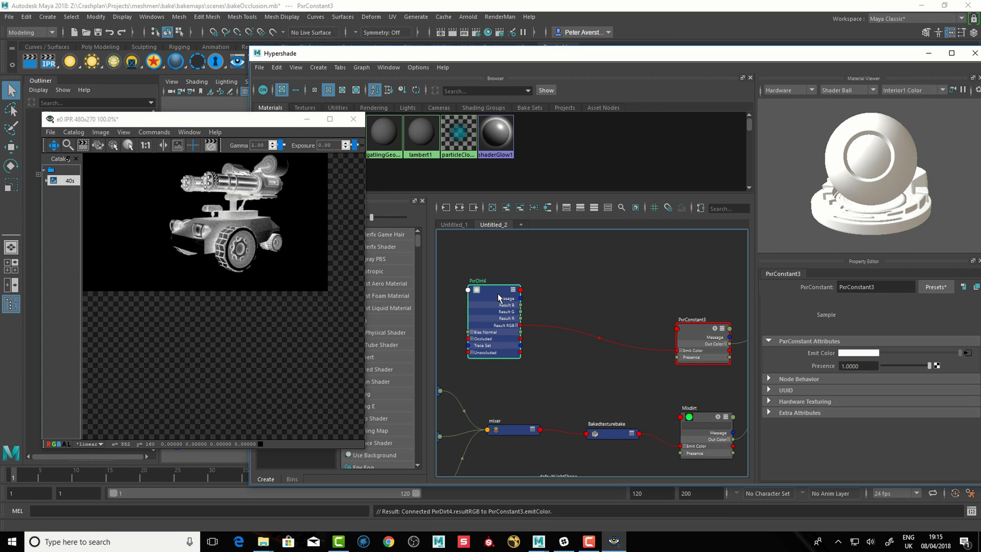
{"action": "left_click_drag", "start_coordinate": [499, 293], "coordinate": [502, 302]}
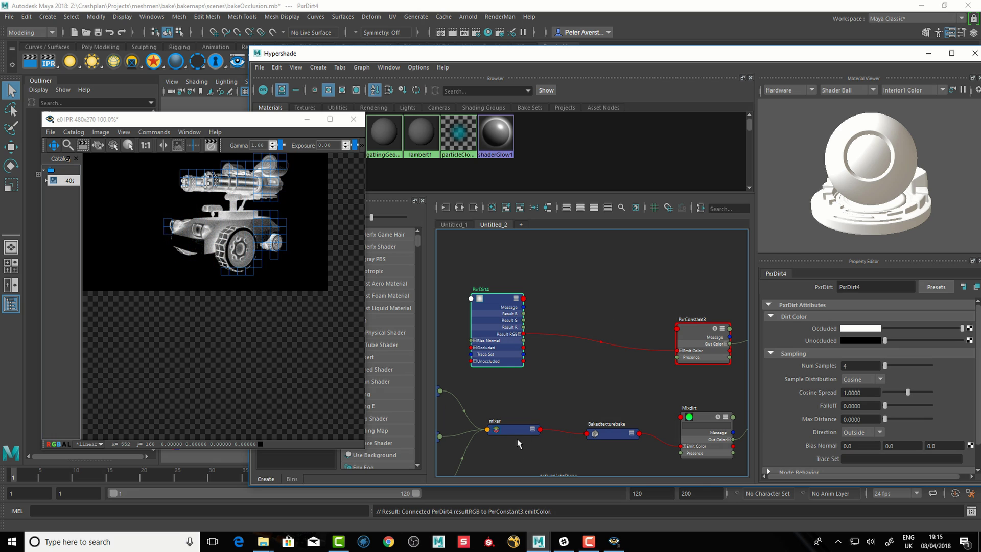
{"action": "left_click_drag", "start_coordinate": [500, 300], "coordinate": [500, 312]}
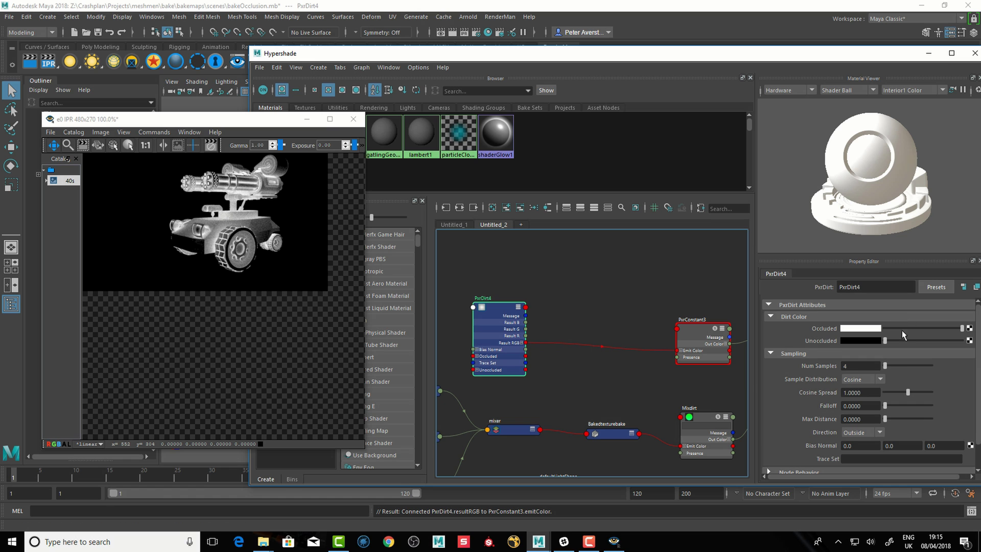
Set the PxrDirt node's Cosine Spread to 0.9607, Max Distance to 26.9663 and Falloff to 0.1348
{"action": "mouse_move", "coordinate": [908, 392]}
{"action": "left_mouse_down"}
{"action": "mouse_move", "coordinate": [898, 392]}
{"action": "mouse_move", "coordinate": [937, 395]}
{"action": "mouse_move", "coordinate": [883, 402]}
{"action": "mouse_move", "coordinate": [906, 398]}
{"action": "left_mouse_up"}
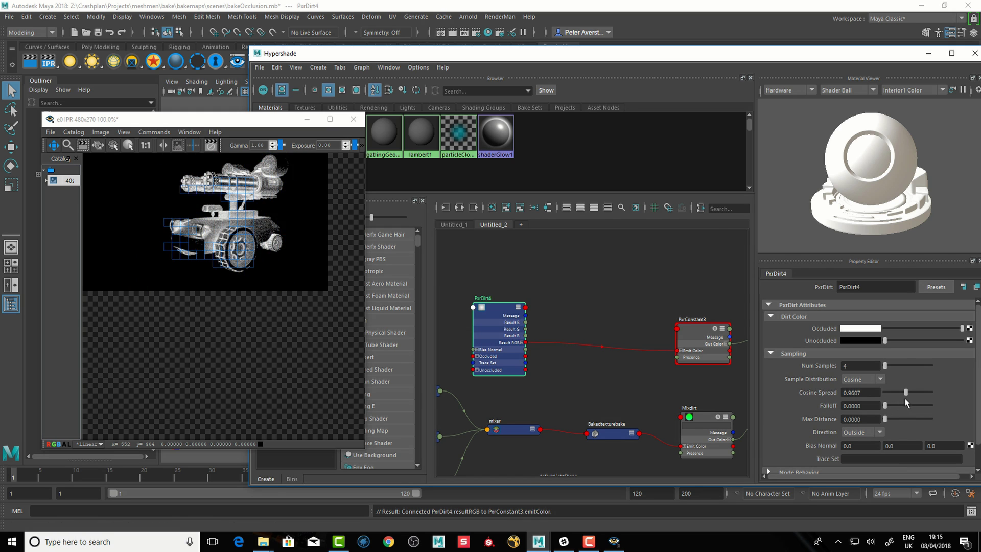
{"action": "mouse_move", "coordinate": [886, 419]}
{"action": "left_mouse_down"}
{"action": "mouse_move", "coordinate": [934, 420]}
{"action": "mouse_move", "coordinate": [904, 422]}
{"action": "left_mouse_up"}
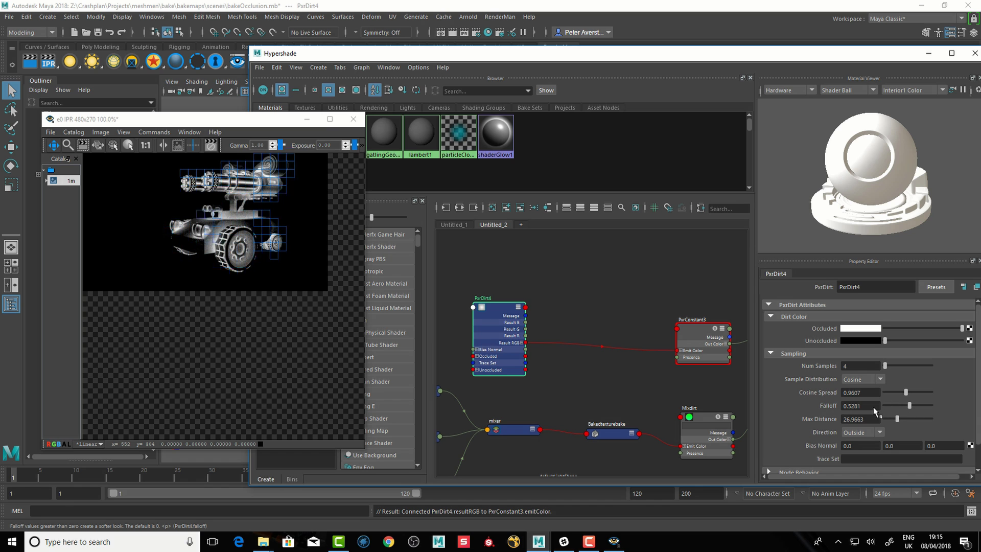
{"action": "left_click_drag", "start_coordinate": [884, 405], "coordinate": [891, 407]}
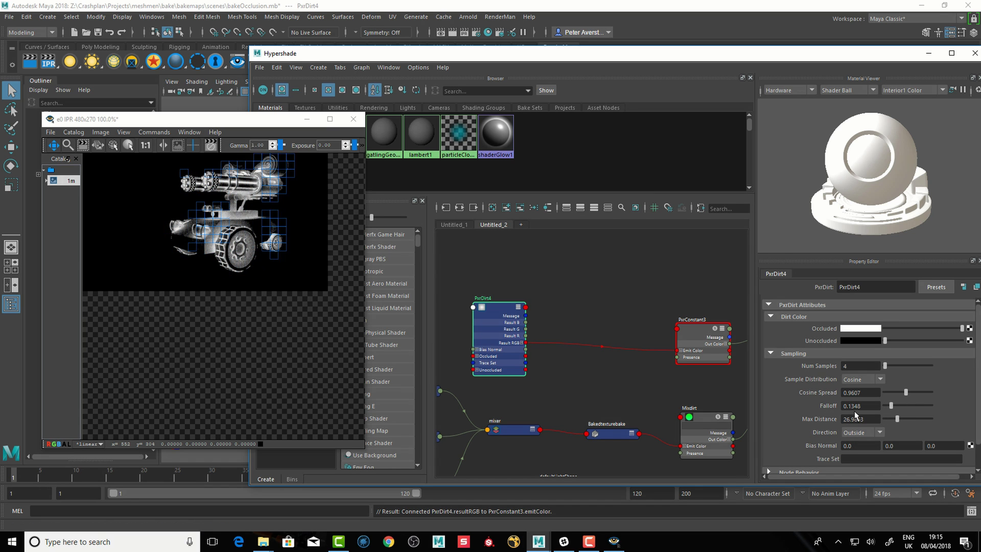
Set the PxrDirt node's Direction to Inside and reduce its Max Distance to 1.1236
{"action": "left_click", "coordinate": [859, 434]}
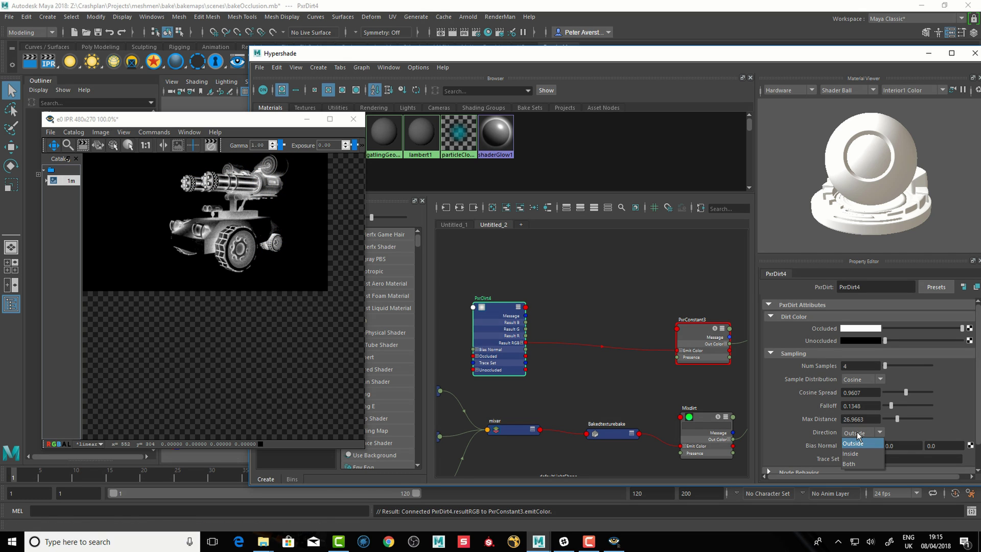
{"action": "left_click", "coordinate": [849, 434]}
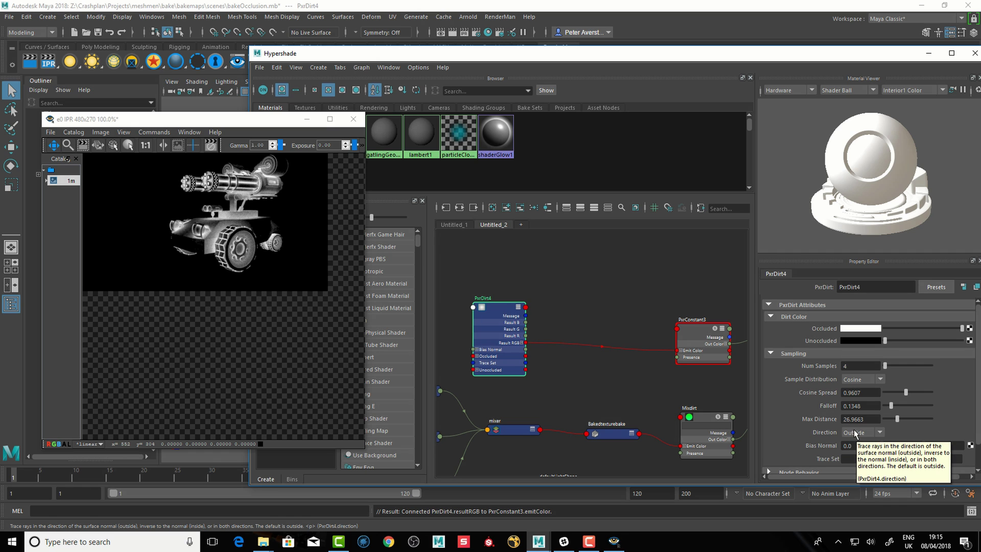
{"action": "left_click", "coordinate": [859, 434]}
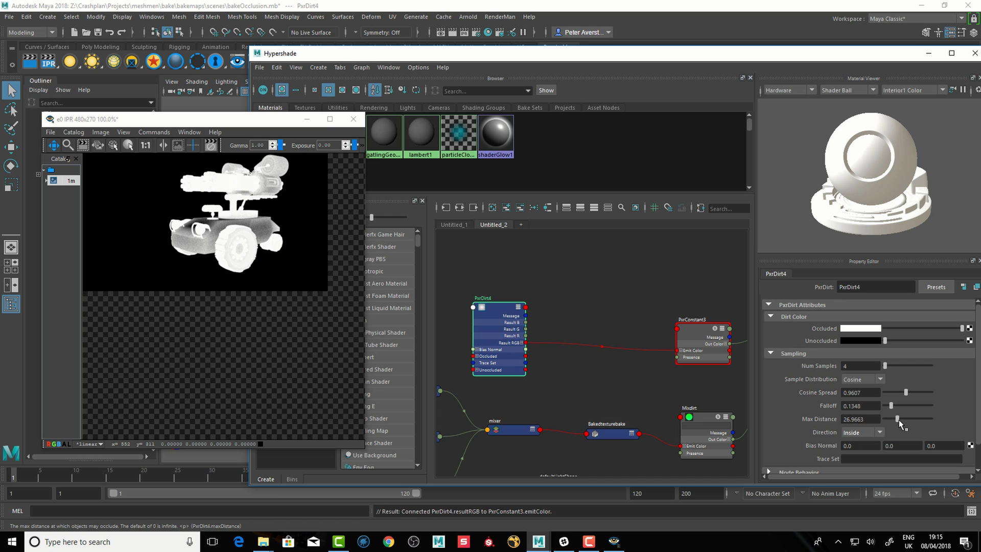
{"action": "left_click_drag", "start_coordinate": [898, 420], "coordinate": [889, 420]}
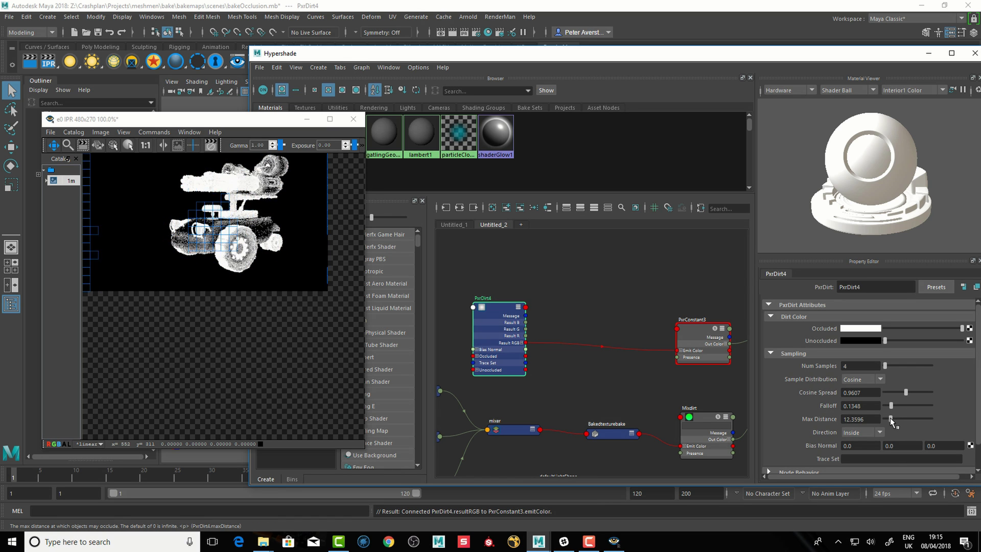
{"action": "scroll", "coordinate": [268, 322], "scroll_direction": "down", "scroll_amount": 1}
{"action": "scroll", "coordinate": [269, 319], "scroll_direction": "up", "scroll_amount": 3}
{"action": "left_click_drag", "start_coordinate": [272, 255], "coordinate": [266, 379]}
{"action": "left_click_drag", "start_coordinate": [890, 419], "coordinate": [885, 418]}
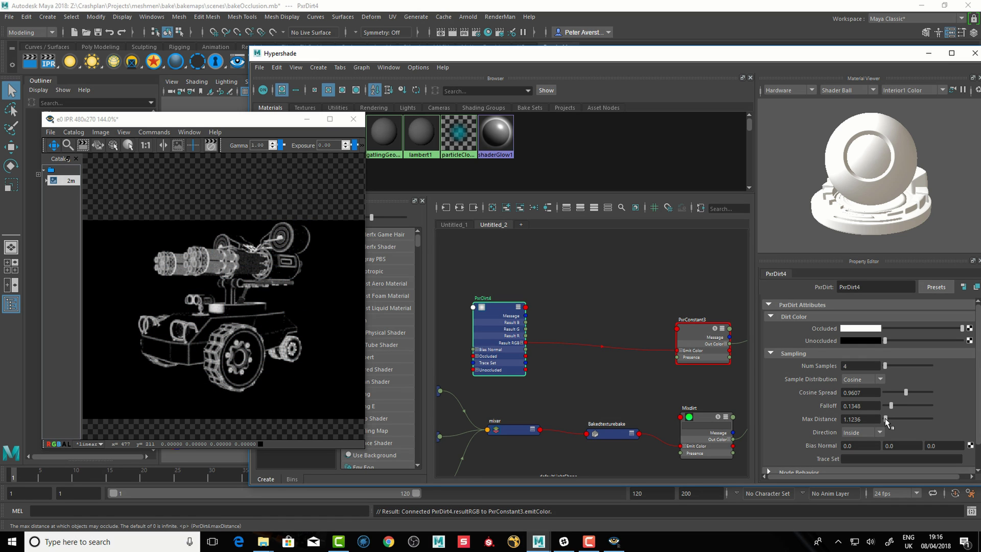
Set the PxrDirt node's Falloff to 1.0000 and Cosine Spread to 0.7921
{"action": "left_click", "coordinate": [886, 407]}
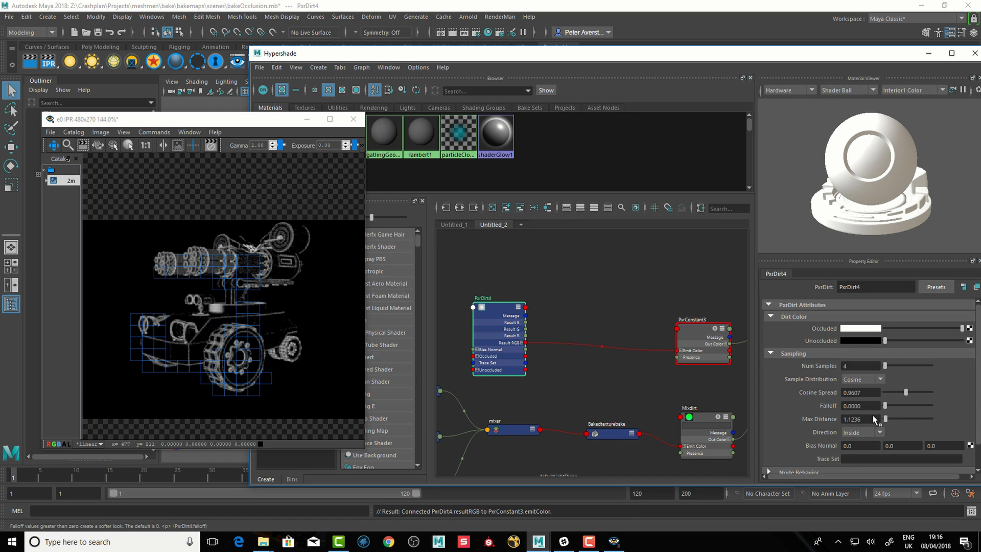
{"action": "left_click_drag", "start_coordinate": [886, 406], "coordinate": [939, 419]}
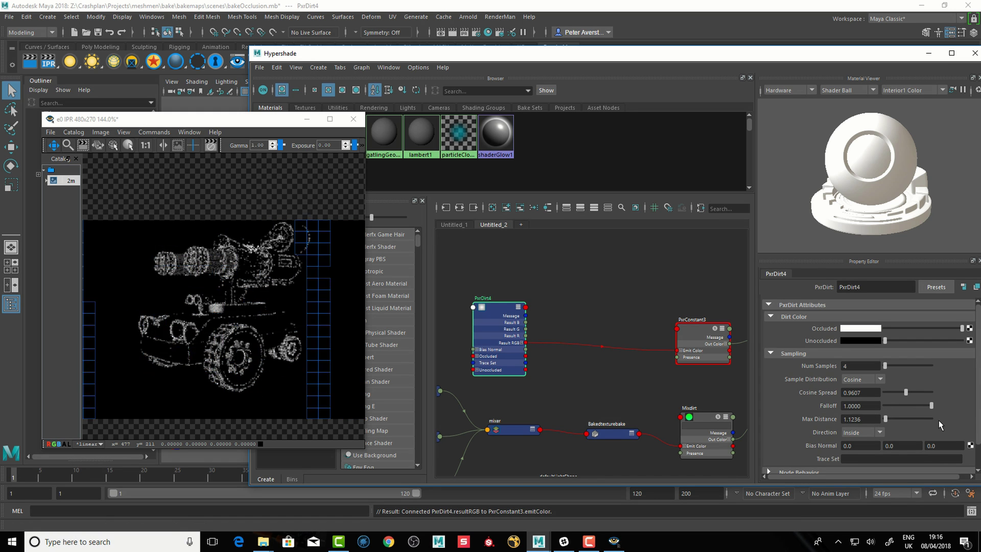
{"action": "left_click_drag", "start_coordinate": [904, 391], "coordinate": [898, 394]}
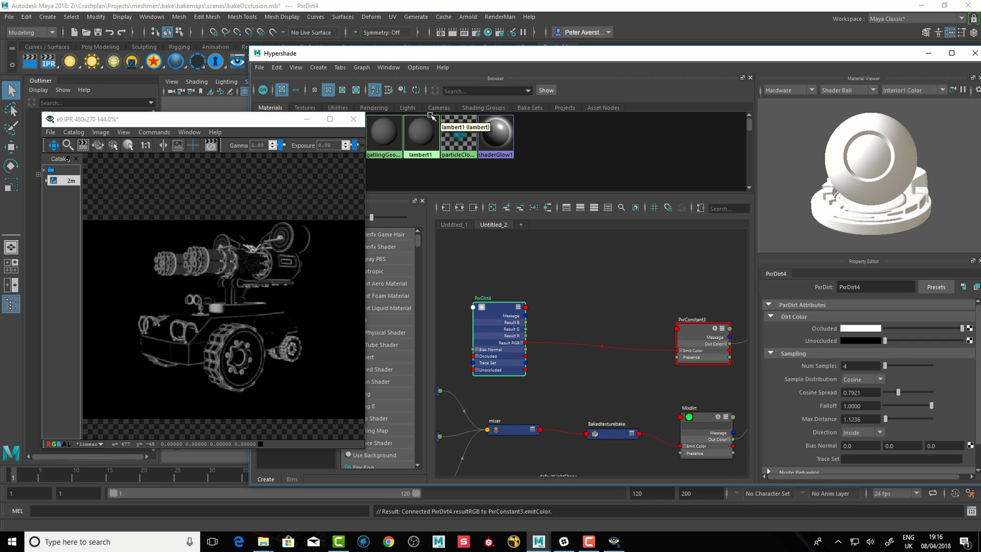
Examine the rendered edge effect from other camera angles and enlarge the Hypershade window
{"action": "left_click_drag", "start_coordinate": [458, 58], "coordinate": [463, 137]}
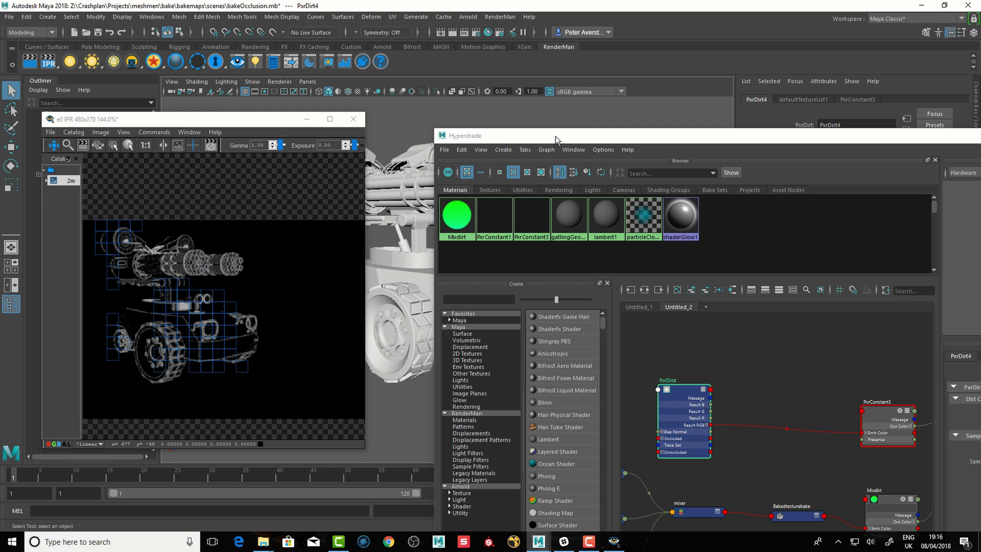
{"action": "left_click_drag", "start_coordinate": [555, 137], "coordinate": [410, 75]}
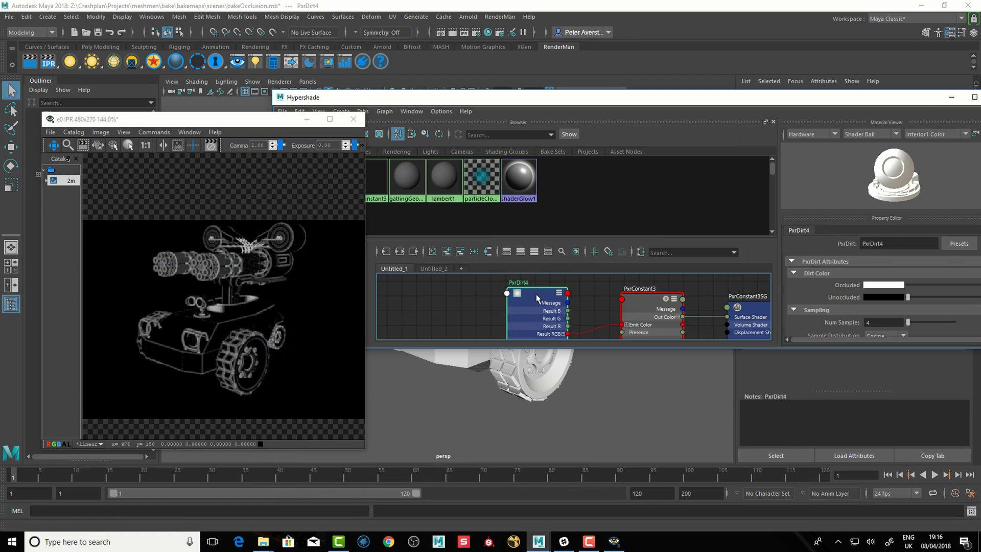
{"action": "left_click_drag", "start_coordinate": [535, 293], "coordinate": [502, 288]}
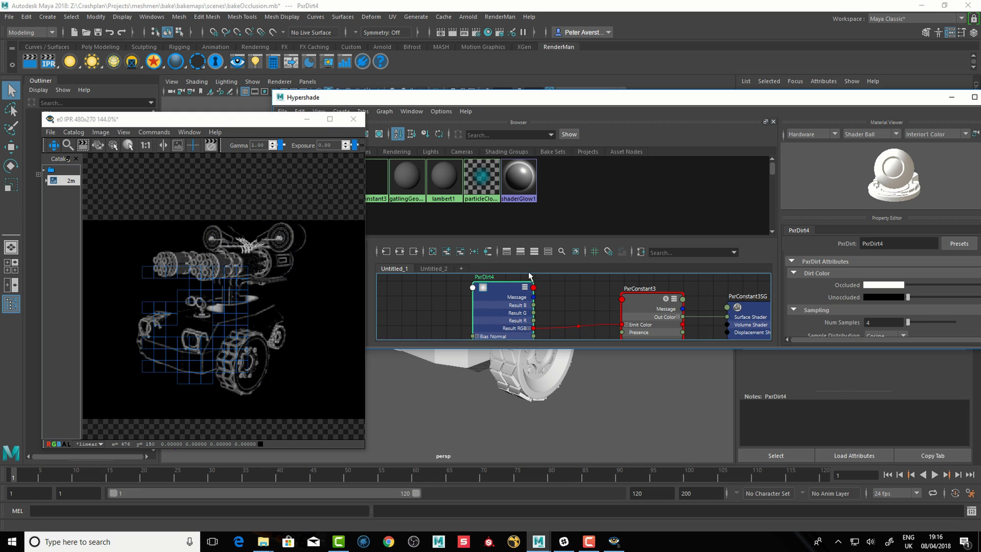
{"action": "left_click_drag", "start_coordinate": [559, 96], "coordinate": [428, 48]}
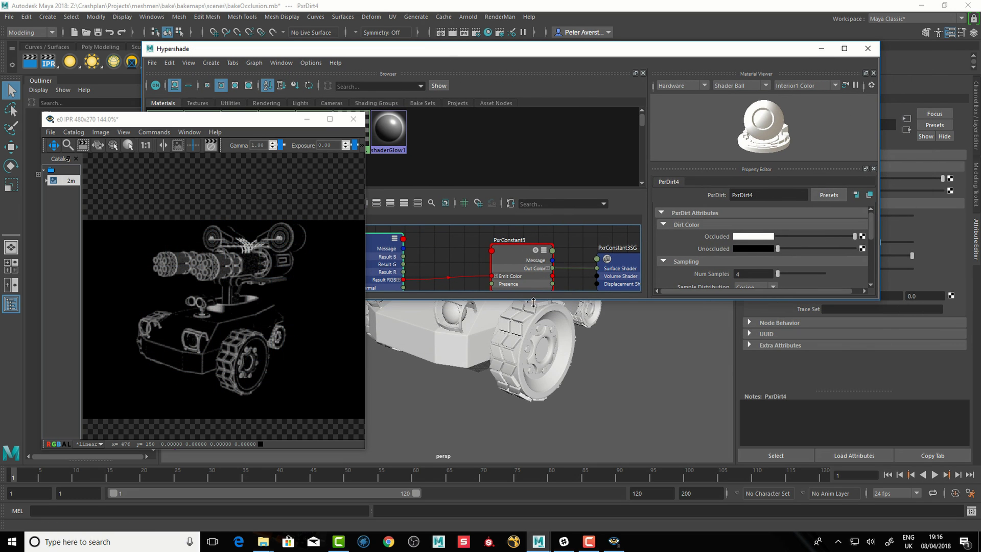
{"action": "left_click_drag", "start_coordinate": [535, 302], "coordinate": [535, 504]}
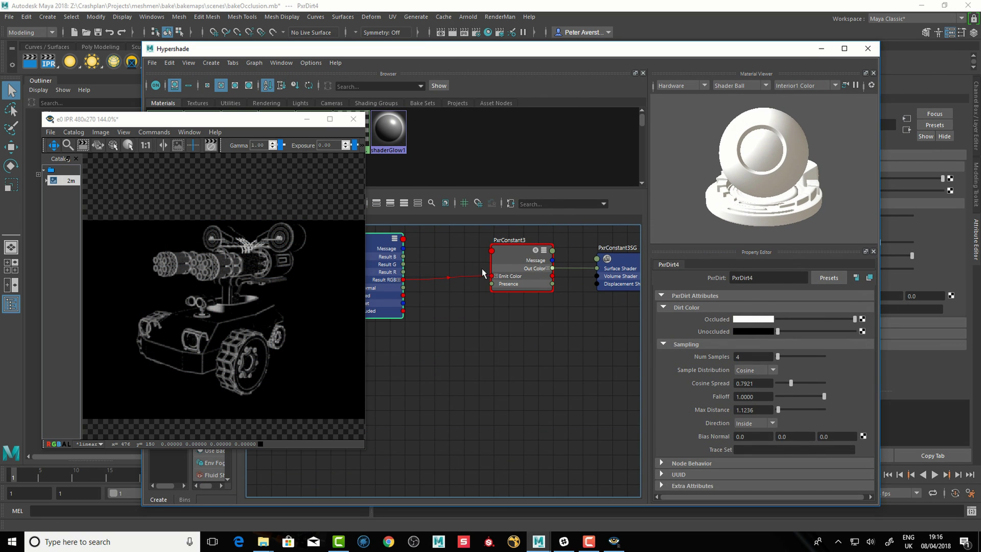
Set the PxrDirt4 node's Direction to Both and raise its Max Distance to 17.9775, settling on 12.3596
{"action": "middle_click_drag", "start_coordinate": [451, 338], "coordinate": [566, 363], "text": "alt"}
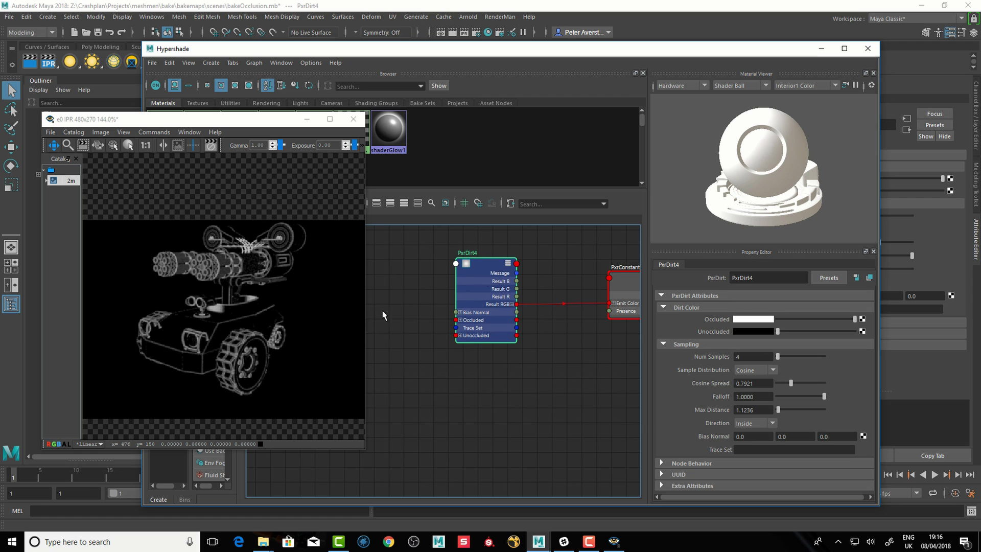
{"action": "left_click", "coordinate": [746, 423]}
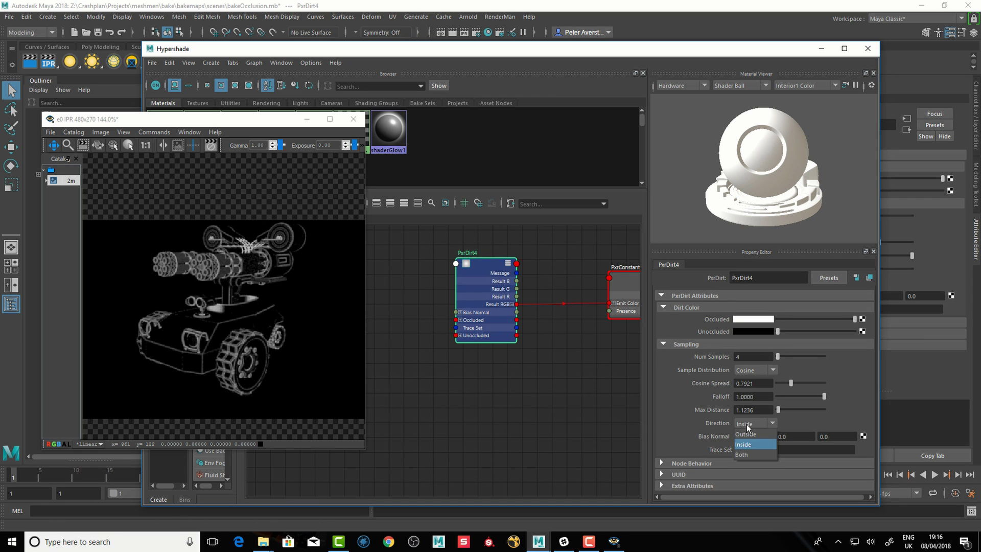
{"action": "left_click", "coordinate": [743, 455]}
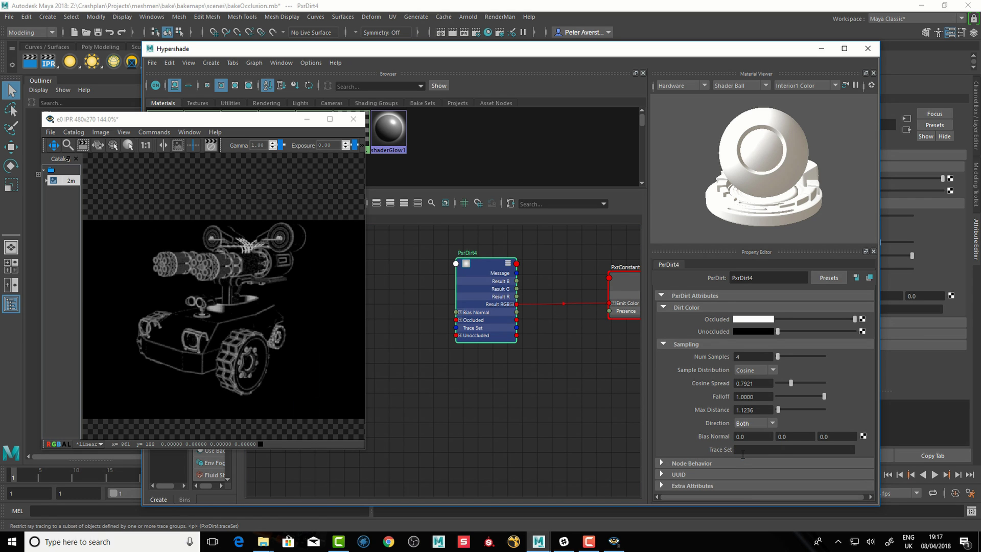
{"action": "left_click_drag", "start_coordinate": [779, 410], "coordinate": [786, 409]}
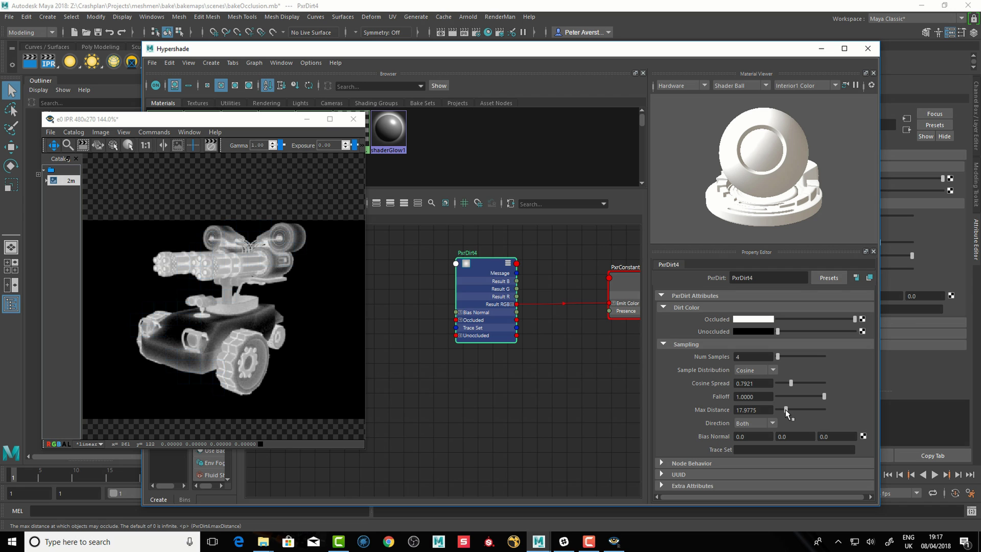
{"action": "left_click_drag", "start_coordinate": [783, 409], "coordinate": [782, 408]}
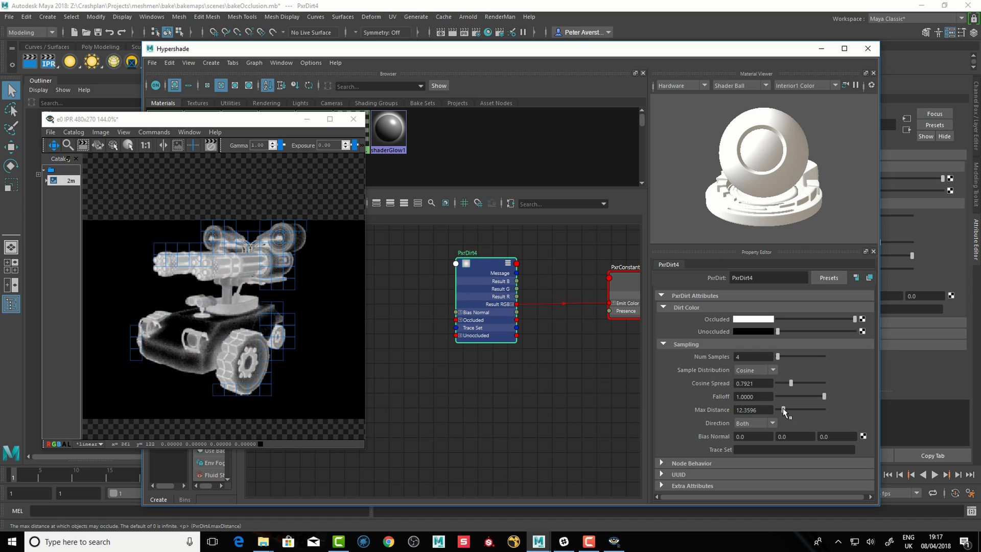
Set the PxrDirt4 node's Direction to Outside and its Max Distance to 33.7079
{"action": "left_click", "coordinate": [756, 422]}
{"action": "left_click", "coordinate": [753, 436]}
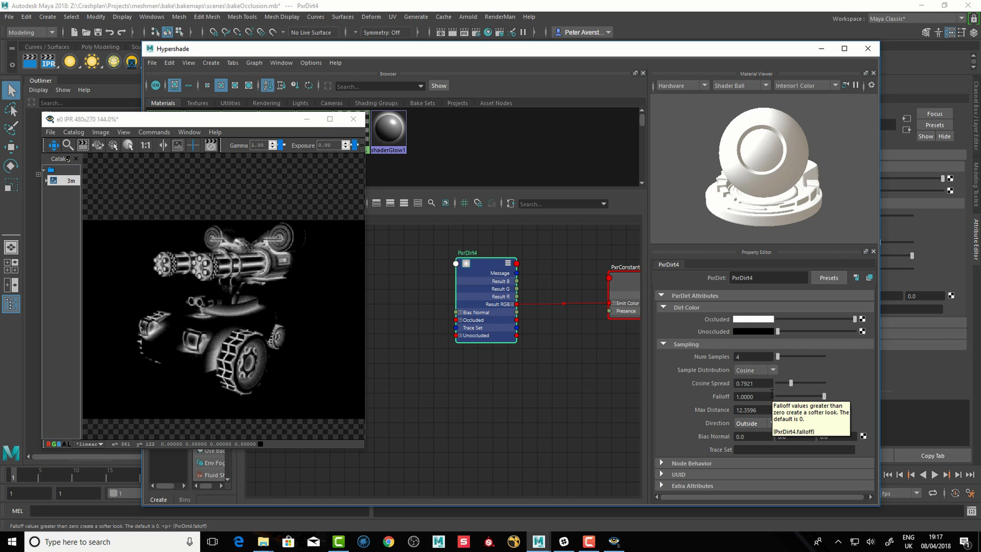
{"action": "mouse_move", "coordinate": [784, 409]}
{"action": "left_mouse_down"}
{"action": "mouse_move", "coordinate": [802, 411]}
{"action": "mouse_move", "coordinate": [793, 410]}
{"action": "left_mouse_up"}
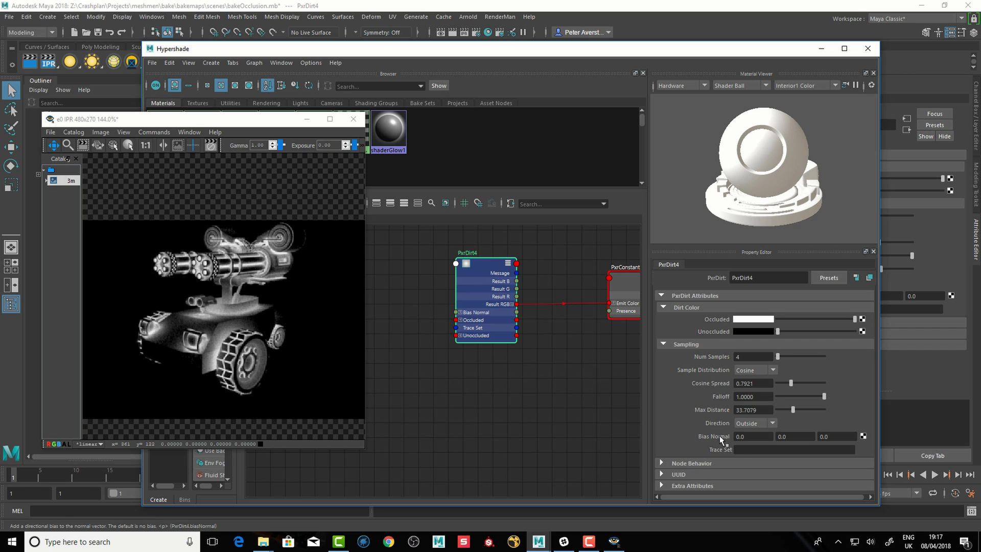
Bias the PxrDirt4 sampling along the second axis by setting the middle Bias Normal value to 1.0
{"action": "left_click", "coordinate": [775, 437]}
{"action": "type", "text": "1"}
{"action": "key", "text": "Return"}
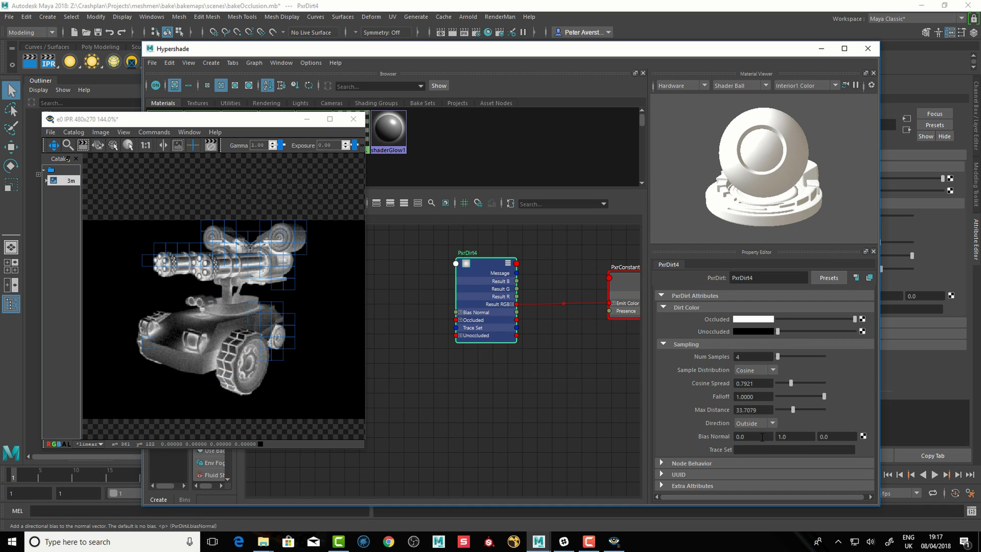
{"action": "left_click_drag", "start_coordinate": [797, 439], "coordinate": [758, 433]}
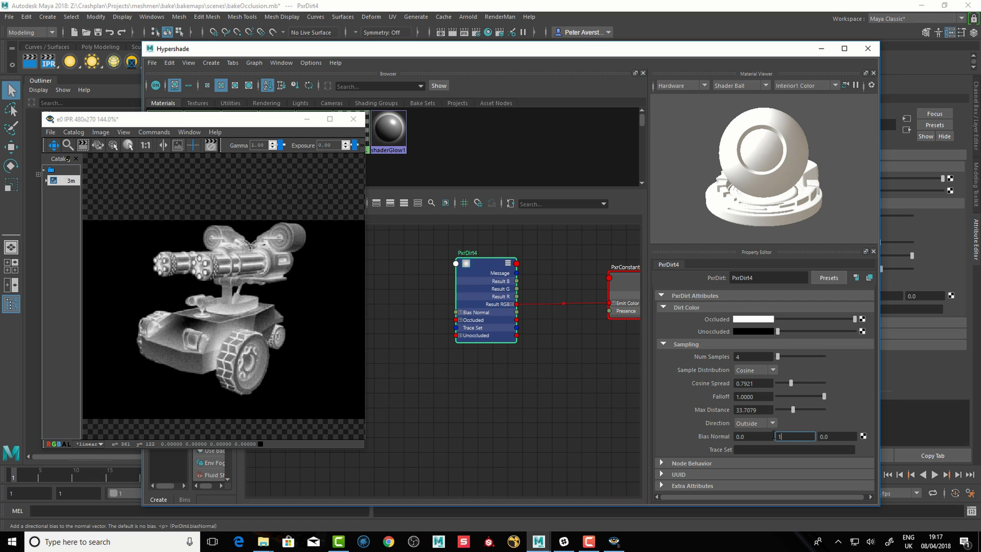
{"action": "key", "text": "Return"}
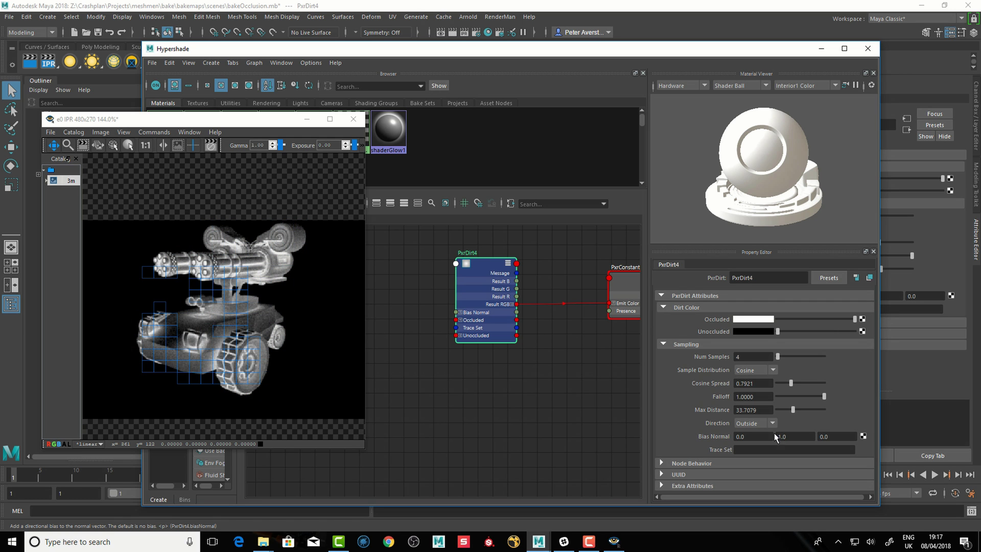
Set the PxrDirt4 node's Cosine Spread to 0.5000, Max Distance to 32.5843 and Falloff to 1.0000
{"action": "left_click_drag", "start_coordinate": [424, 54], "coordinate": [705, 204]}
{"action": "right_click_drag", "start_coordinate": [500, 138], "coordinate": [609, 164], "text": "alt"}
{"action": "left_click_drag", "start_coordinate": [610, 163], "coordinate": [584, 184], "text": "alt"}
{"action": "right_click_drag", "start_coordinate": [584, 184], "coordinate": [642, 190], "text": "alt"}
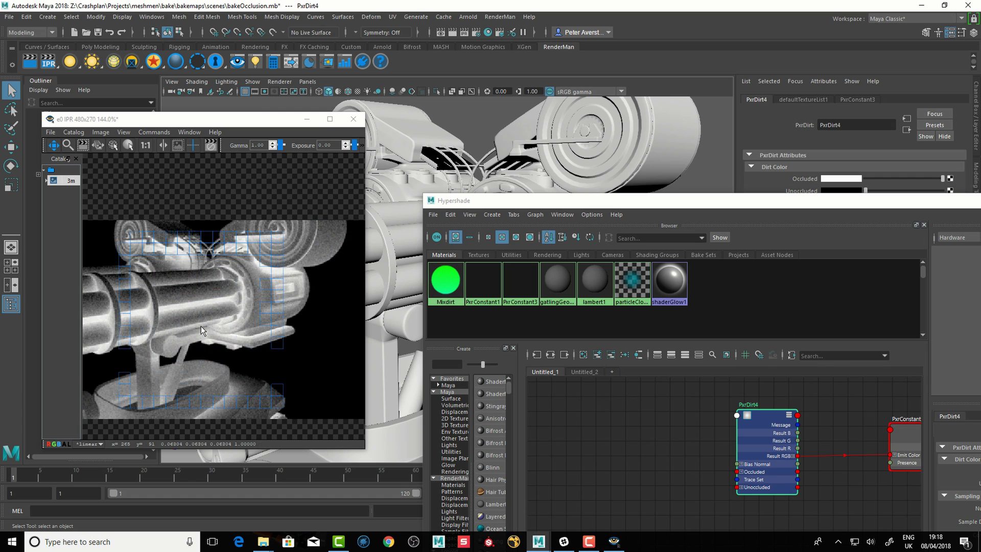
{"action": "left_click_drag", "start_coordinate": [541, 197], "coordinate": [407, 64]}
{"action": "left_click_drag", "start_coordinate": [611, 286], "coordinate": [582, 285]}
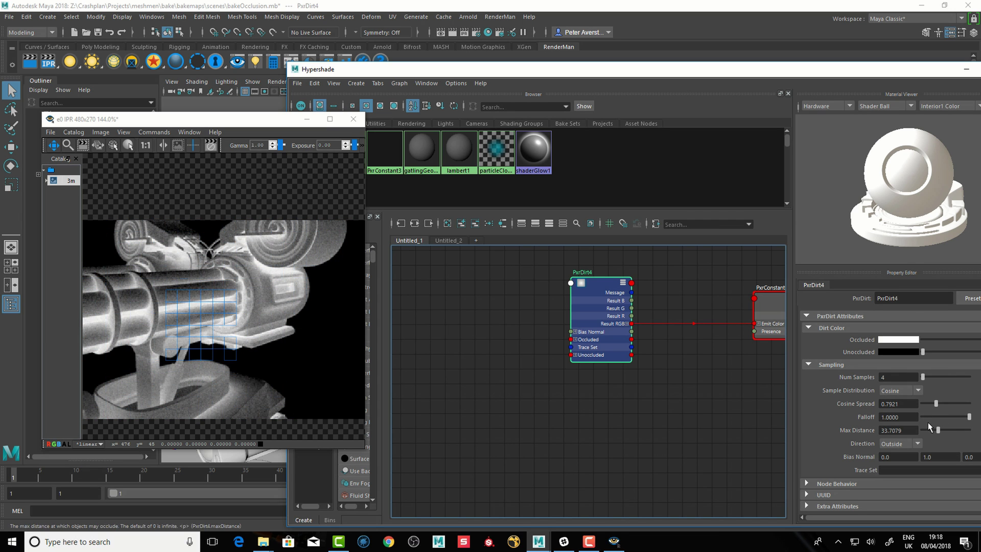
{"action": "left_click_drag", "start_coordinate": [934, 430], "coordinate": [949, 406]}
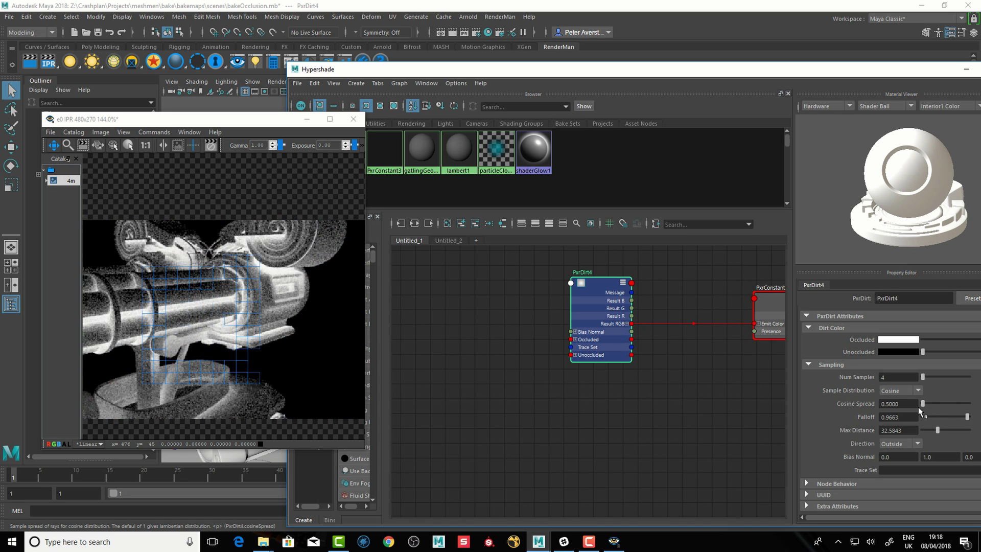
{"action": "left_click_drag", "start_coordinate": [925, 410], "coordinate": [915, 410]}
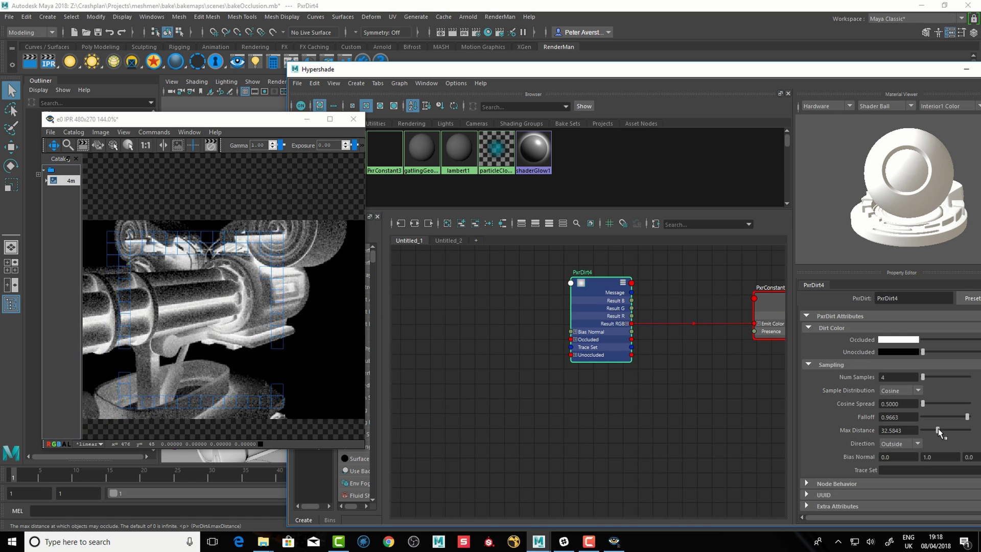
{"action": "left_click_drag", "start_coordinate": [968, 417], "coordinate": [973, 417]}
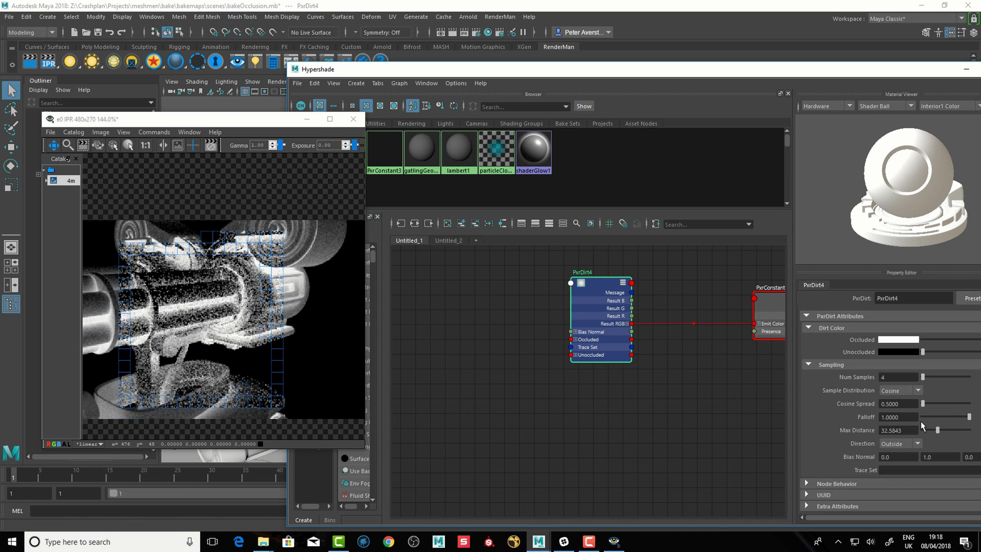
Try a Falloff of 4 on the PxrDirt4 node, raise it to 10 and check the render from another angle
{"action": "left_click_drag", "start_coordinate": [901, 417], "coordinate": [866, 413]}
{"action": "type", "text": "4"}
{"action": "key", "text": "Return"}
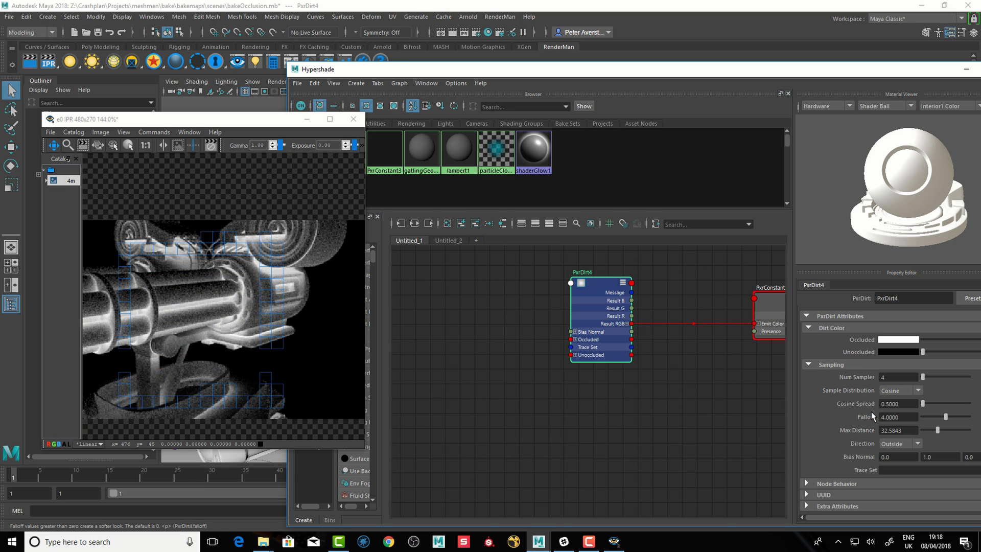
{"action": "type", "text": "10"}
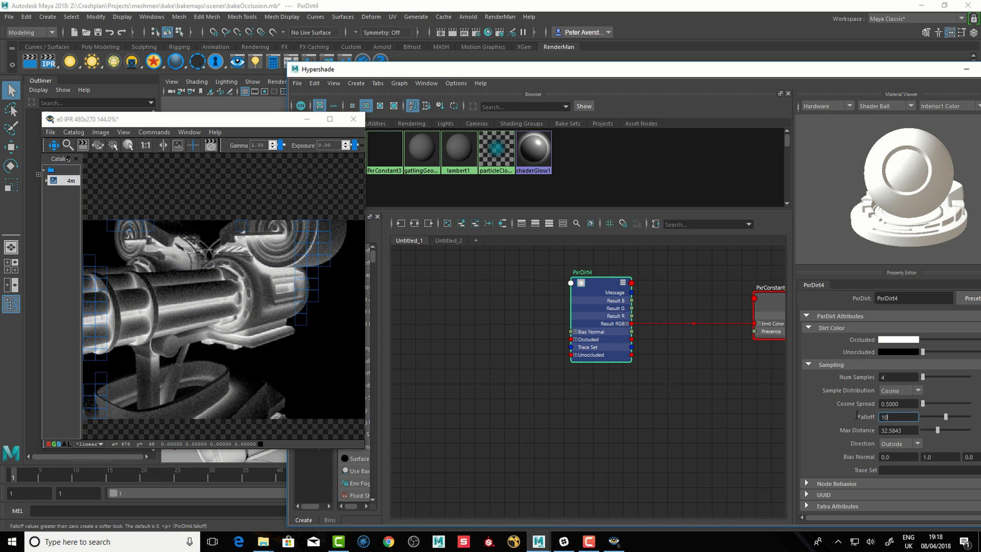
{"action": "key", "text": "Return"}
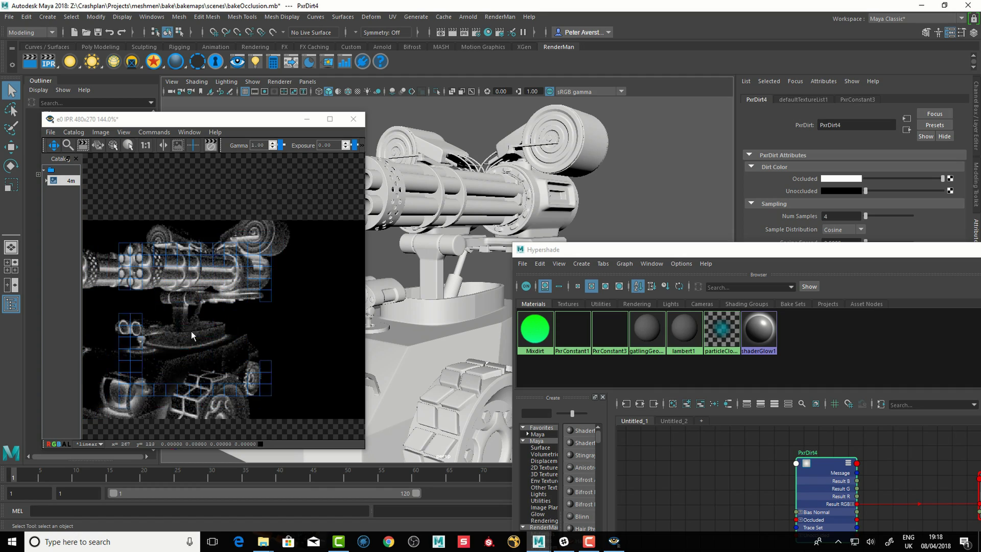
{"action": "left_click_drag", "start_coordinate": [603, 189], "coordinate": [653, 186], "text": "alt"}
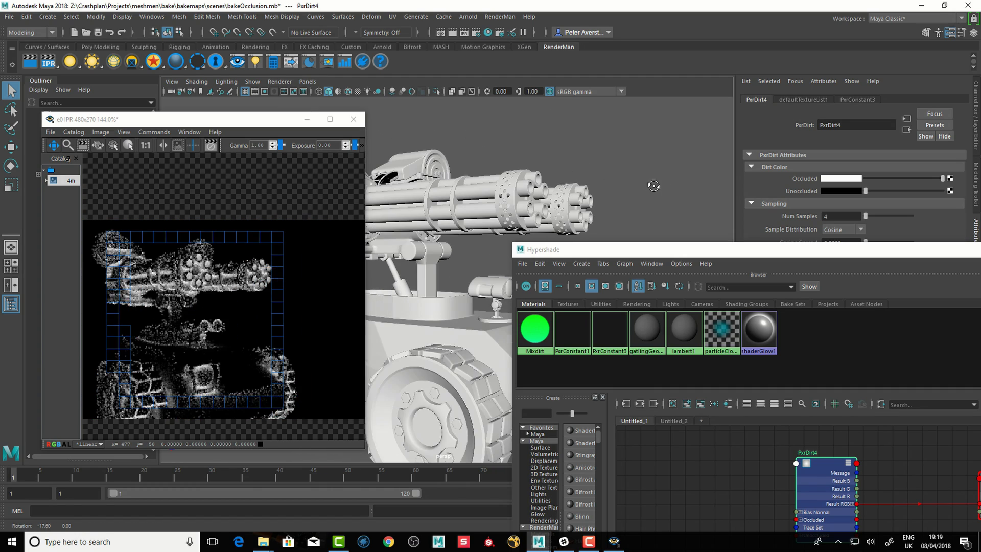
Bring the Hypershade back beside the render and move the PxrDirt4 node away from PxrConstant3 to make room in the graph
{"action": "left_click_drag", "start_coordinate": [625, 250], "coordinate": [455, 87]}
{"action": "left_click_drag", "start_coordinate": [648, 300], "coordinate": [550, 373]}
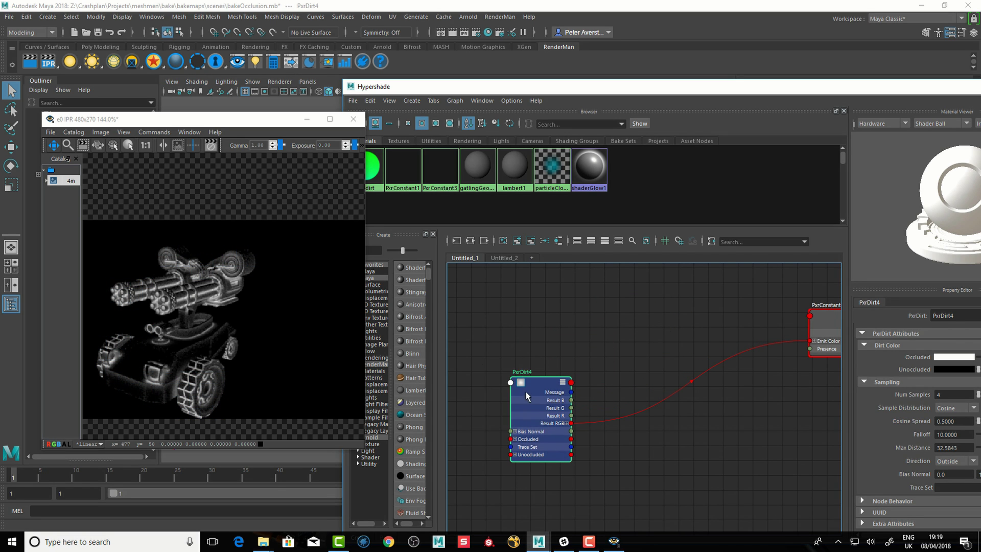
{"action": "mouse_move", "coordinate": [639, 342]}
{"action": "middle_mouse_down", "text": "alt"}
{"action": "mouse_move", "coordinate": [529, 353]}
{"action": "mouse_move", "coordinate": [636, 348]}
{"action": "middle_mouse_up", "text": "alt"}
{"action": "left_click_drag", "start_coordinate": [511, 375], "coordinate": [505, 369]}
{"action": "left_click", "coordinate": [581, 337]}
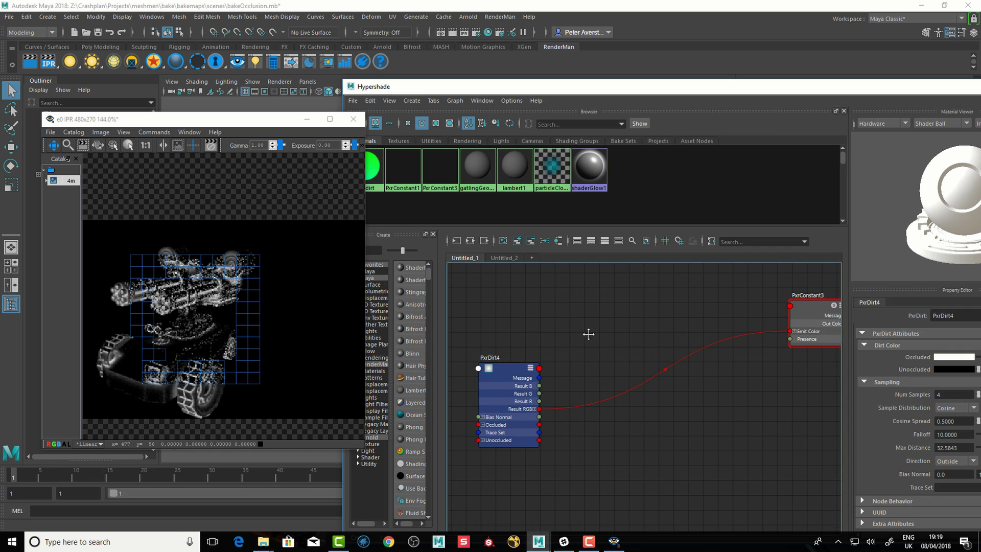
{"action": "middle_click_drag", "start_coordinate": [581, 308], "coordinate": [589, 333], "text": "alt"}
Add a PxrLayeredBlend node in the open area between PxrDirt4 and PxrConstant3 and change its attribute display mode
{"action": "key", "text": "Tab"}
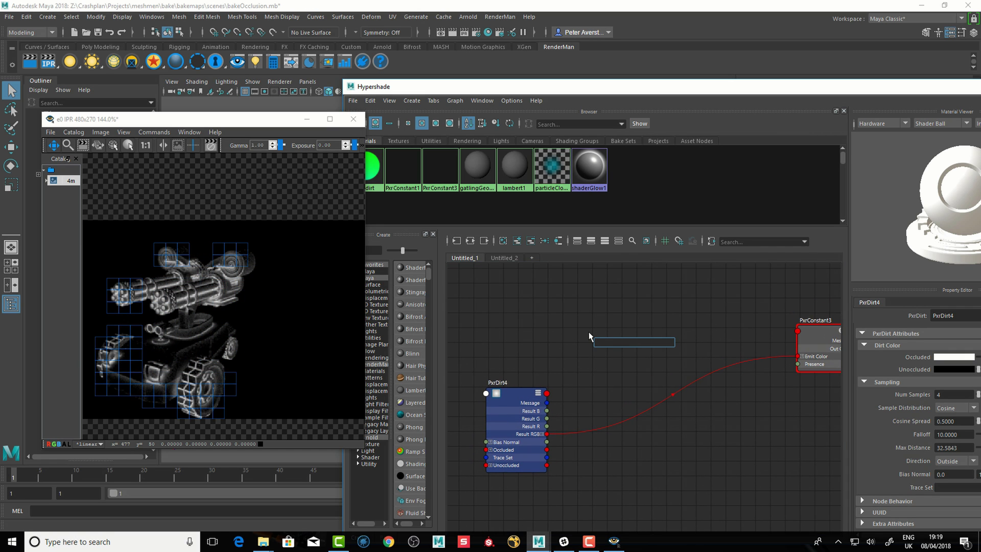
{"action": "type", "text": "pxrLa"}
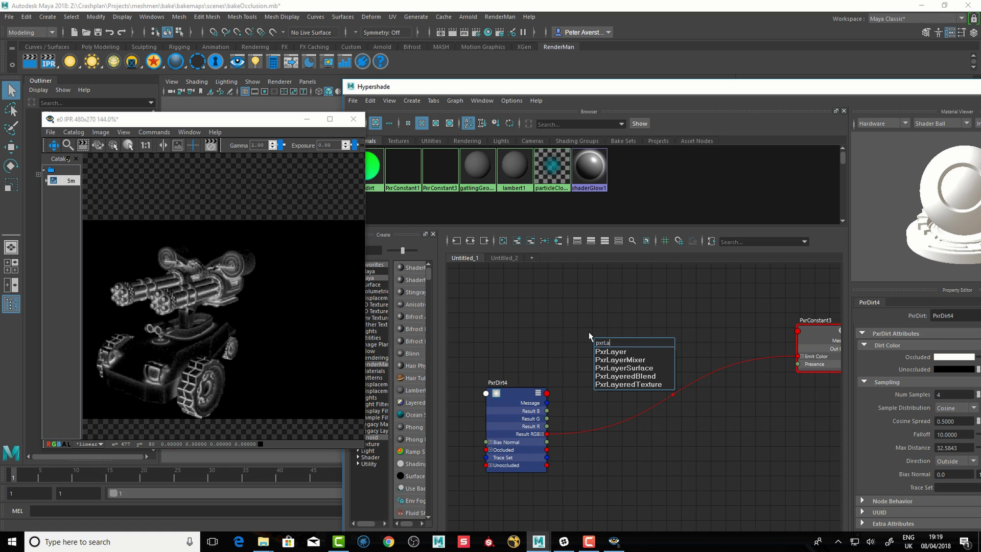
{"action": "key", "text": "Down"}
{"action": "key", "text": "Down"}
{"action": "key", "text": "Down"}
{"action": "key", "text": "Down"}
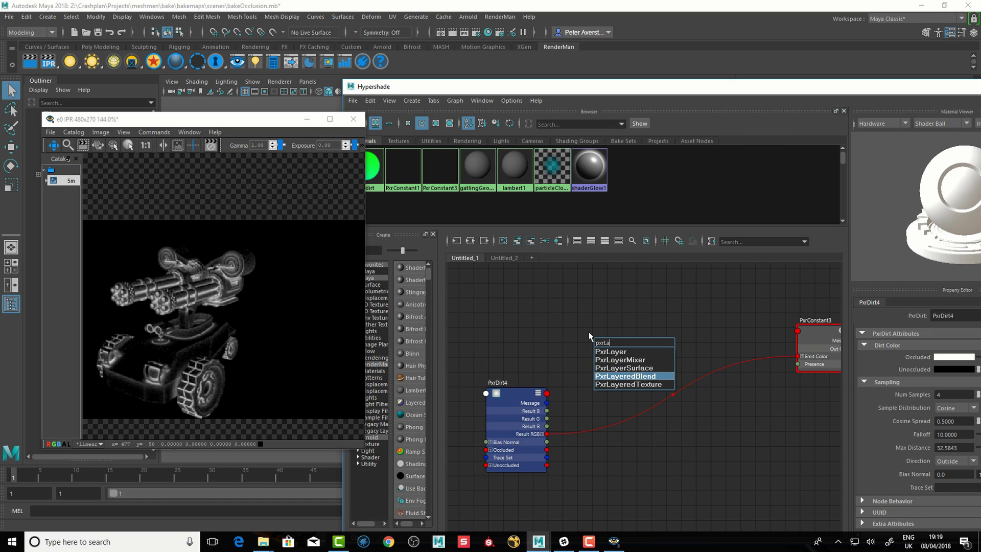
{"action": "key", "text": "Return"}
{"action": "left_click_drag", "start_coordinate": [624, 347], "coordinate": [618, 301]}
{"action": "key", "text": "1"}
{"action": "key", "text": "2"}
Set Layer 7 of the PxrLayeredBlend node to pure red with the Screen operation
{"action": "left_click_drag", "start_coordinate": [746, 94], "coordinate": [547, 52]}
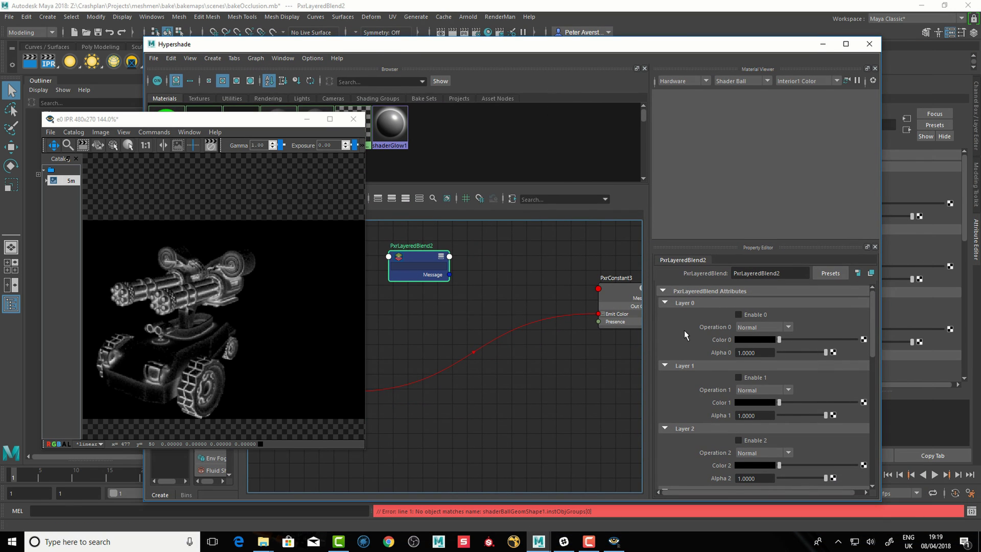
{"action": "left_click_drag", "start_coordinate": [873, 339], "coordinate": [868, 465]}
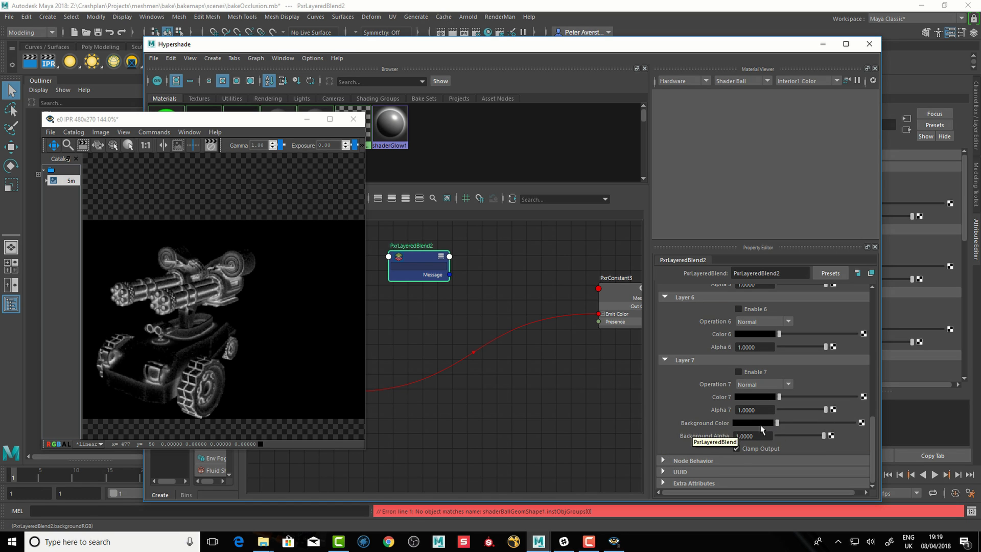
{"action": "left_click", "coordinate": [747, 397]}
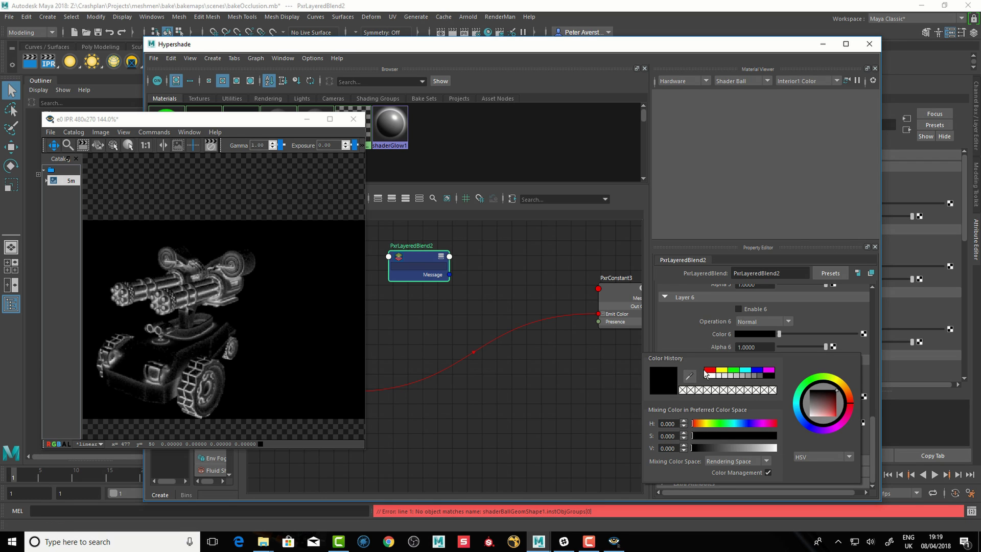
{"action": "left_click", "coordinate": [710, 371]}
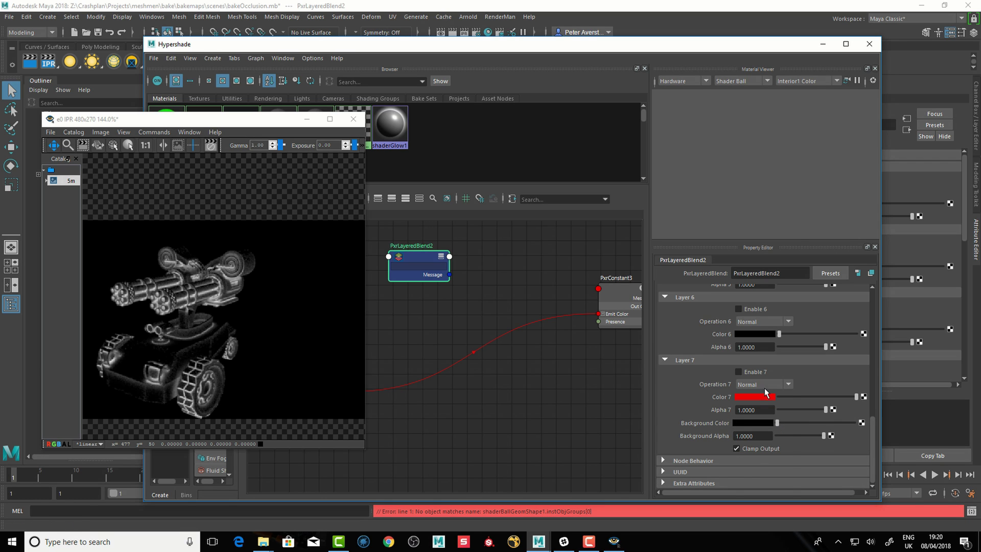
{"action": "left_click", "coordinate": [756, 386]}
{"action": "left_click_drag", "start_coordinate": [790, 438], "coordinate": [790, 458]}
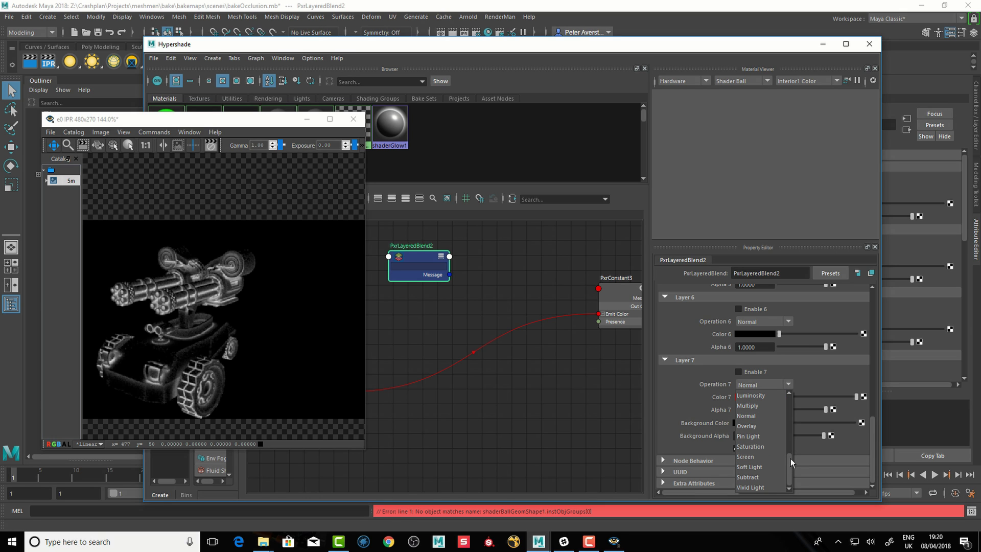
{"action": "left_click", "coordinate": [757, 459]}
Connect the PxrLayeredBlend2 node, with Layer 7 enabled, to PxrConstant3's Emit Color and start a new IPR render
{"action": "left_click_drag", "start_coordinate": [428, 257], "coordinate": [500, 310]}
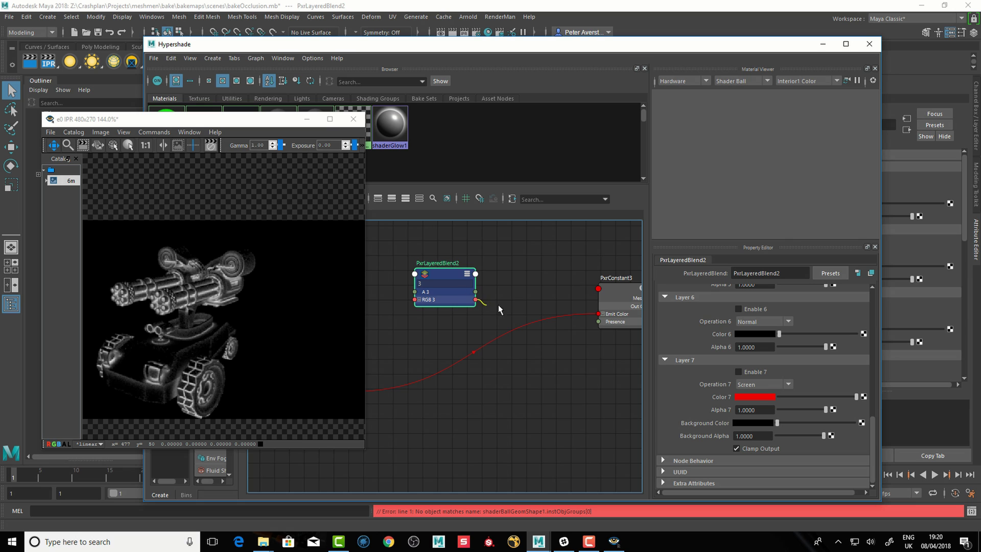
{"action": "left_click_drag", "start_coordinate": [595, 315], "coordinate": [600, 316]}
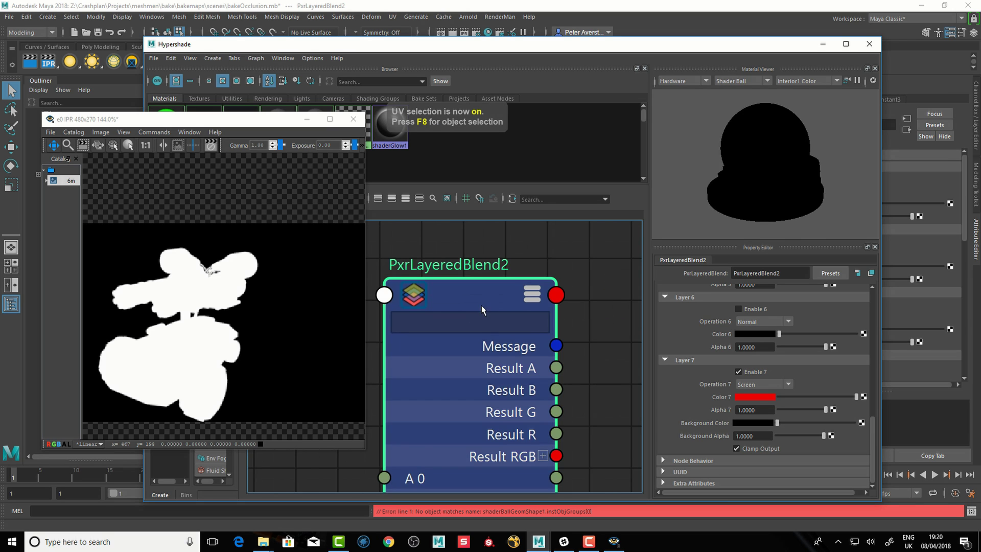
{"action": "scroll", "coordinate": [481, 305], "scroll_direction": "down", "scroll_amount": 5}
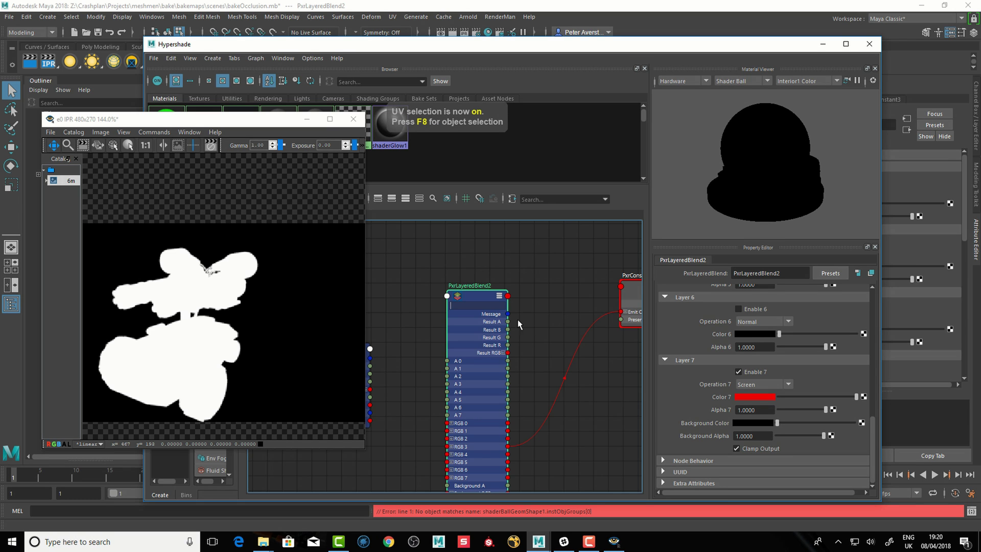
{"action": "left_click_drag", "start_coordinate": [629, 321], "coordinate": [622, 311]}
{"action": "mouse_move", "coordinate": [477, 297]}
{"action": "left_mouse_down"}
{"action": "mouse_move", "coordinate": [486, 278]}
{"action": "mouse_move", "coordinate": [485, 292]}
{"action": "left_mouse_up"}
{"action": "key", "text": "1"}
{"action": "left_click", "coordinate": [47, 61]}
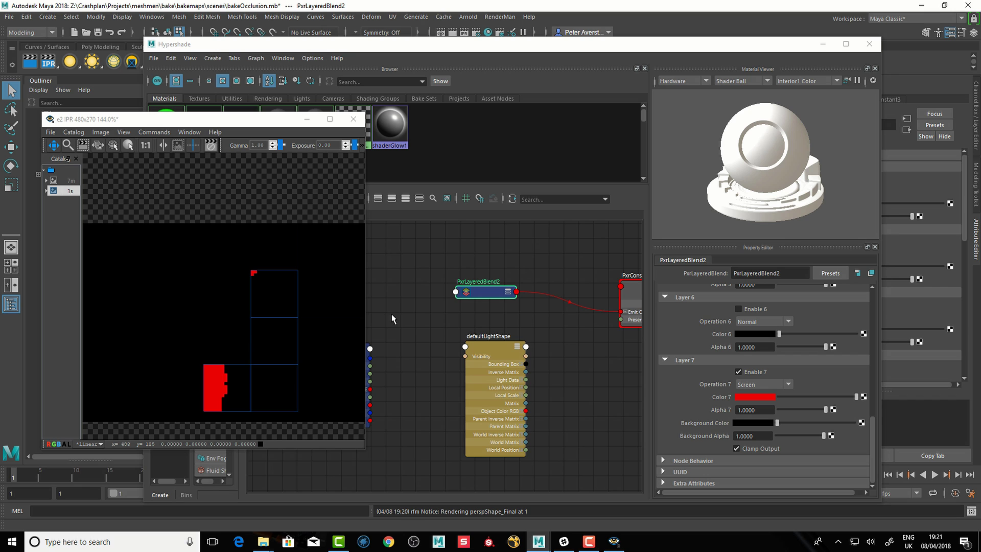
{"action": "left_click", "coordinate": [826, 409]}
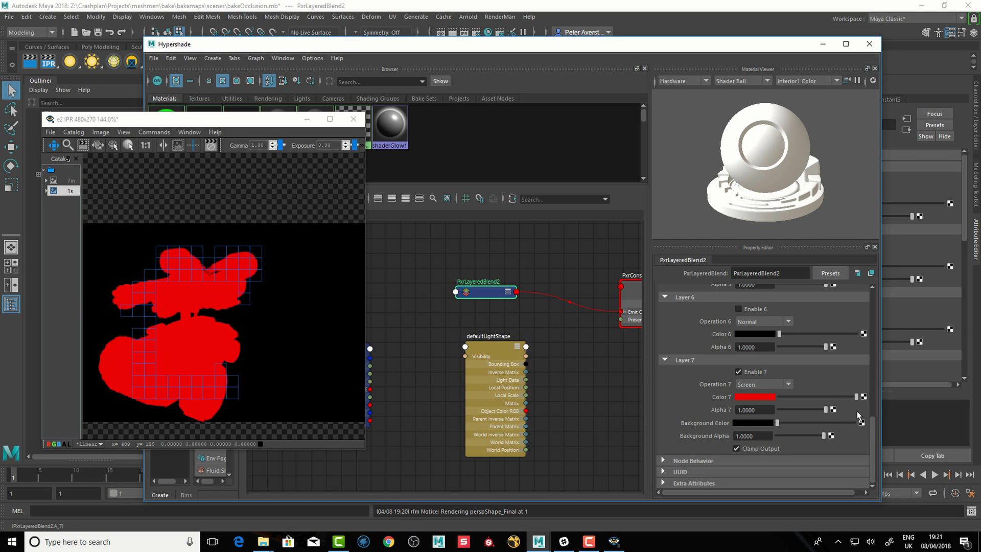
Connect the red component of PxrDirt4's Result RGB to the Layer 7 alpha input (A 7) of PxrLayeredBlend2
{"action": "left_click_drag", "start_coordinate": [276, 124], "coordinate": [255, 134]}
{"action": "middle_click_drag", "start_coordinate": [413, 354], "coordinate": [470, 309], "text": "alt"}
{"action": "left_click_drag", "start_coordinate": [390, 306], "coordinate": [380, 305]}
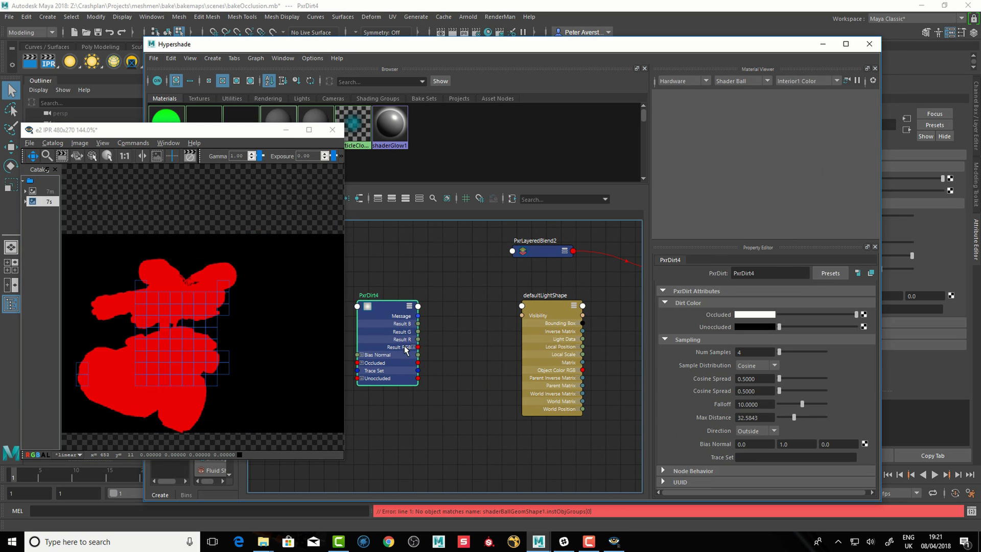
{"action": "left_click", "coordinate": [413, 347]}
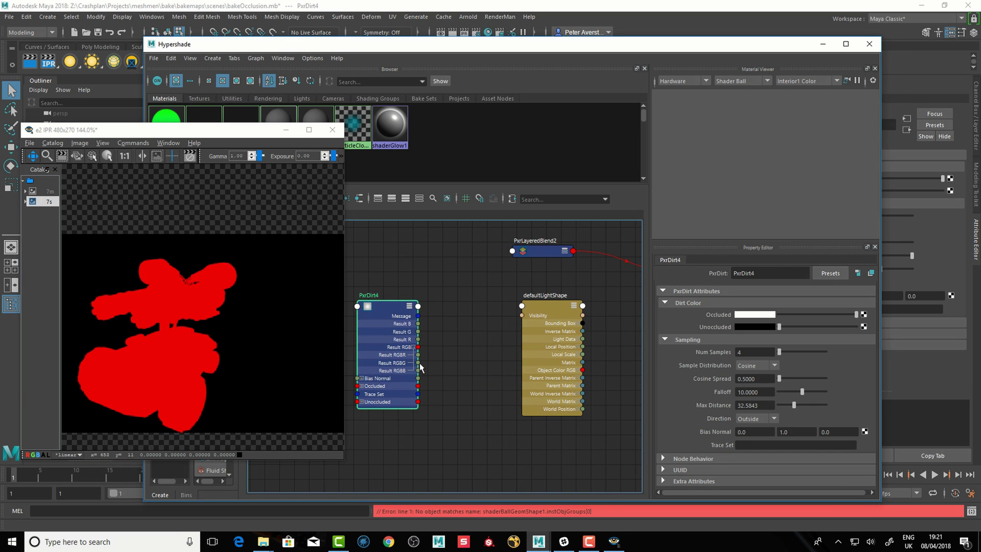
{"action": "left_click_drag", "start_coordinate": [459, 366], "coordinate": [499, 279]}
{"action": "left_click_drag", "start_coordinate": [541, 249], "coordinate": [540, 253]}
{"action": "key", "text": "3"}
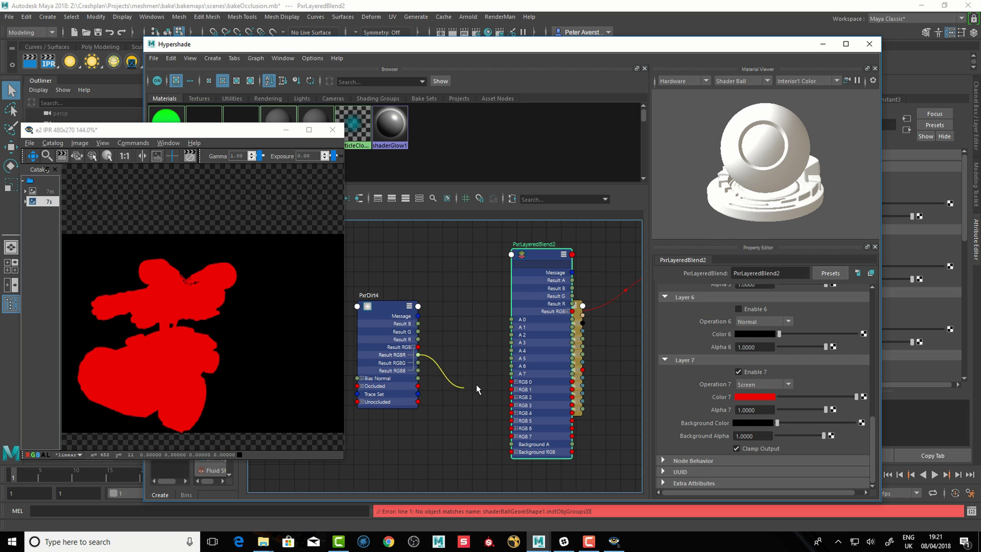
{"action": "left_click_drag", "start_coordinate": [509, 388], "coordinate": [512, 374]}
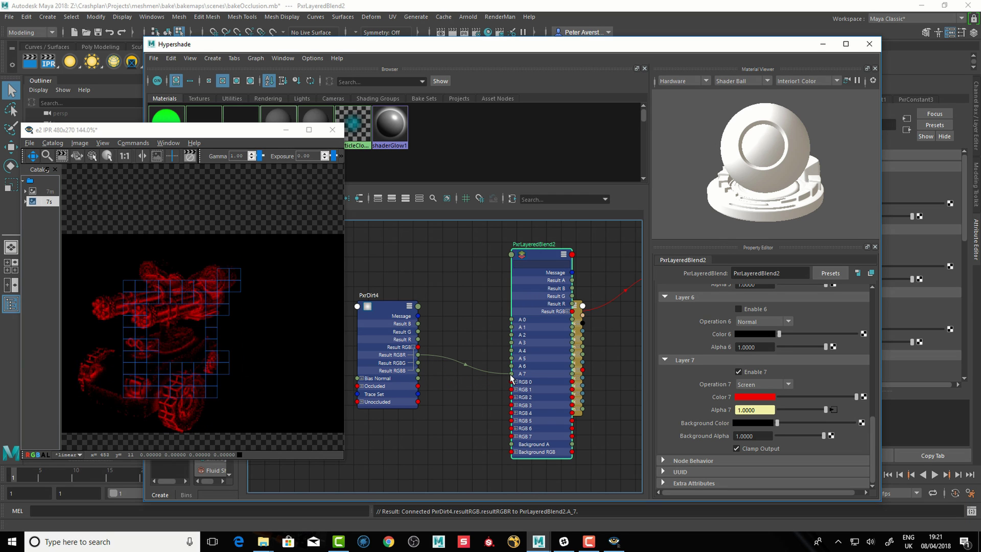
Rearrange the PxrDirt4, PxrLayeredBlend2 and defaultLightShape nodes so they no longer overlap and leave room for another node above PxrDirt4
{"action": "left_click_drag", "start_coordinate": [244, 128], "coordinate": [246, 135]}
{"action": "left_click_drag", "start_coordinate": [389, 307], "coordinate": [388, 333]}
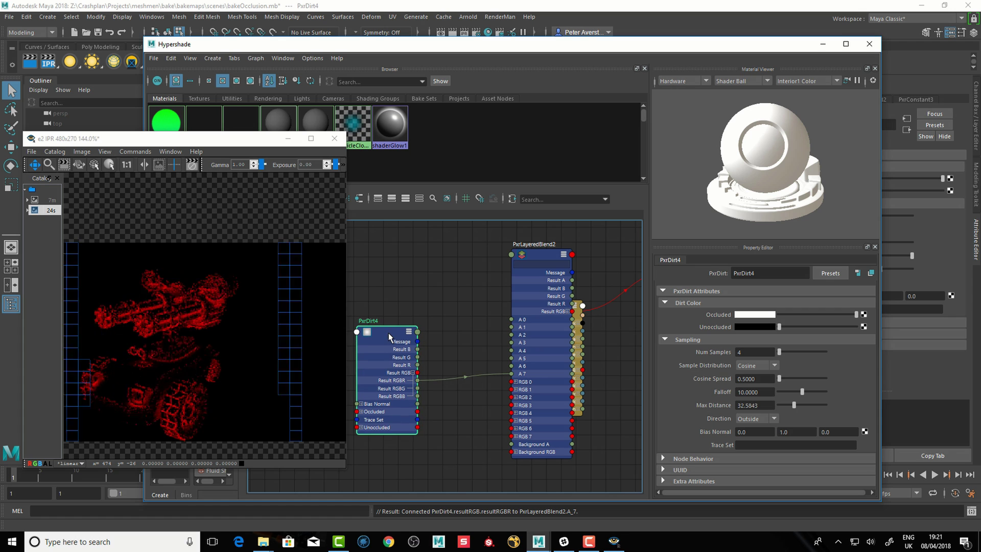
{"action": "left_click_drag", "start_coordinate": [543, 256], "coordinate": [488, 259]}
{"action": "left_click_drag", "start_coordinate": [552, 311], "coordinate": [584, 442]}
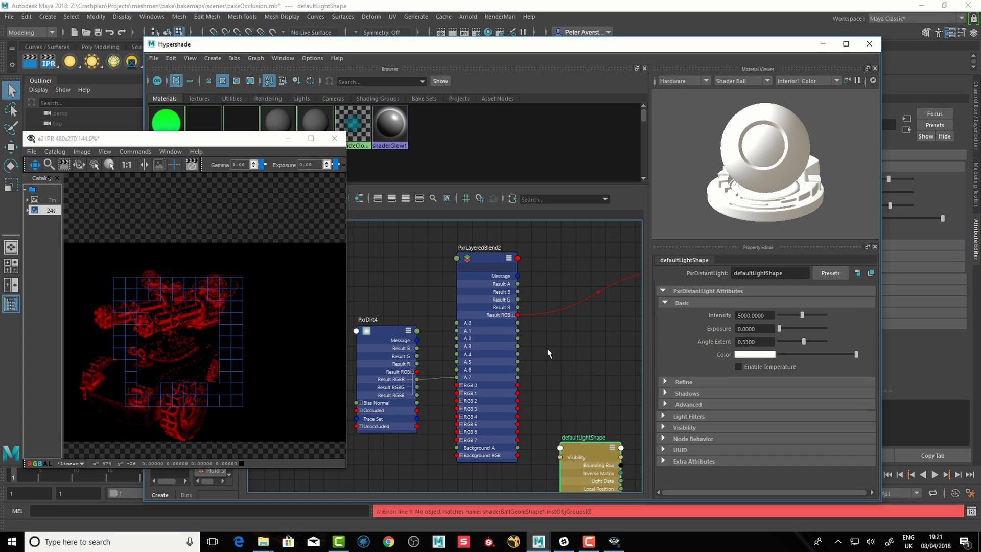
{"action": "left_click_drag", "start_coordinate": [494, 258], "coordinate": [548, 271]}
{"action": "middle_click_drag", "start_coordinate": [472, 303], "coordinate": [540, 308], "text": "alt"}
Add a second PxrDirt node, place it above PxrDirt4 and expand its Result RGB output into components
{"action": "left_click", "coordinate": [474, 297]}
{"action": "key", "text": "Tab"}
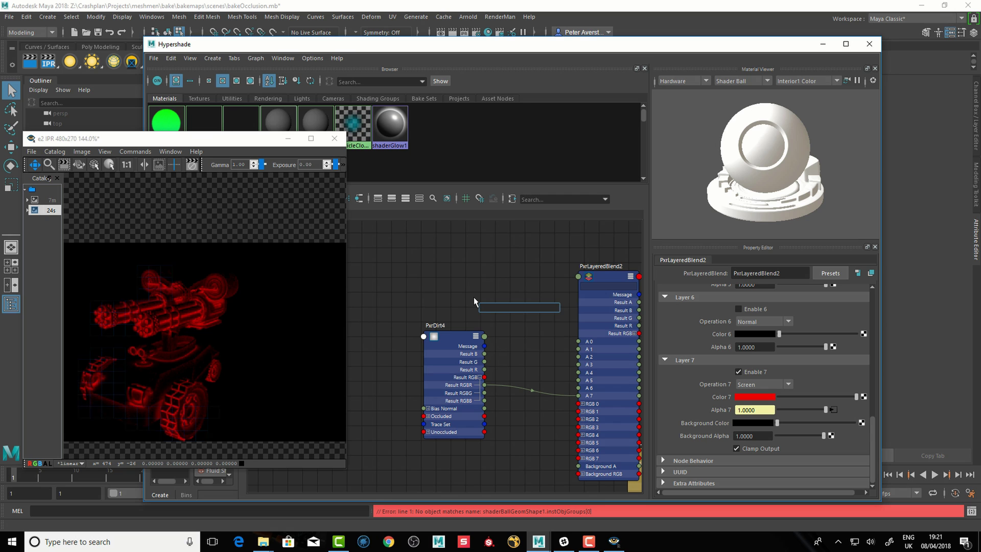
{"action": "type", "text": "pxrd"}
{"action": "key", "text": "Down"}
{"action": "key", "text": "Down"}
{"action": "key", "text": "Return"}
{"action": "left_click_drag", "start_coordinate": [496, 311], "coordinate": [452, 234]}
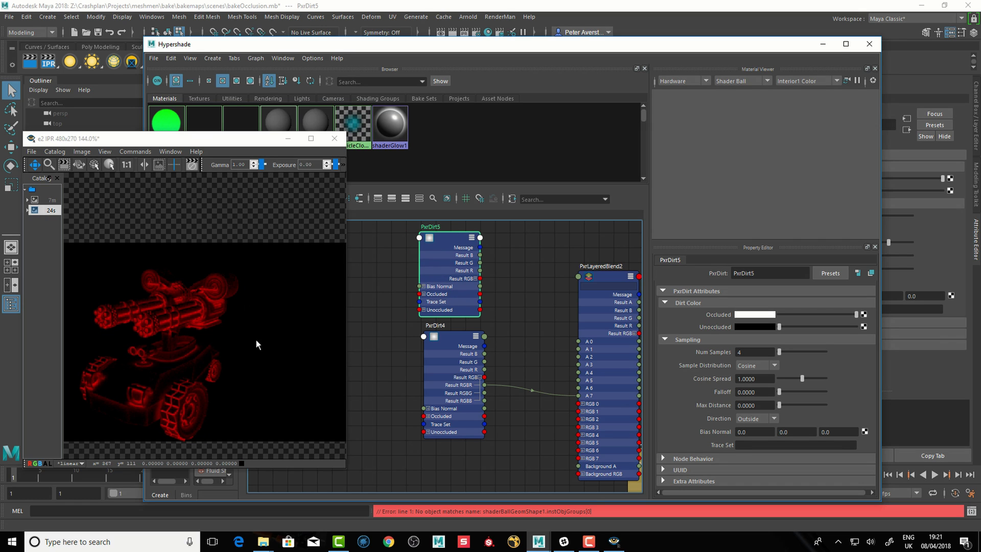
{"action": "left_click_drag", "start_coordinate": [449, 240], "coordinate": [455, 238]}
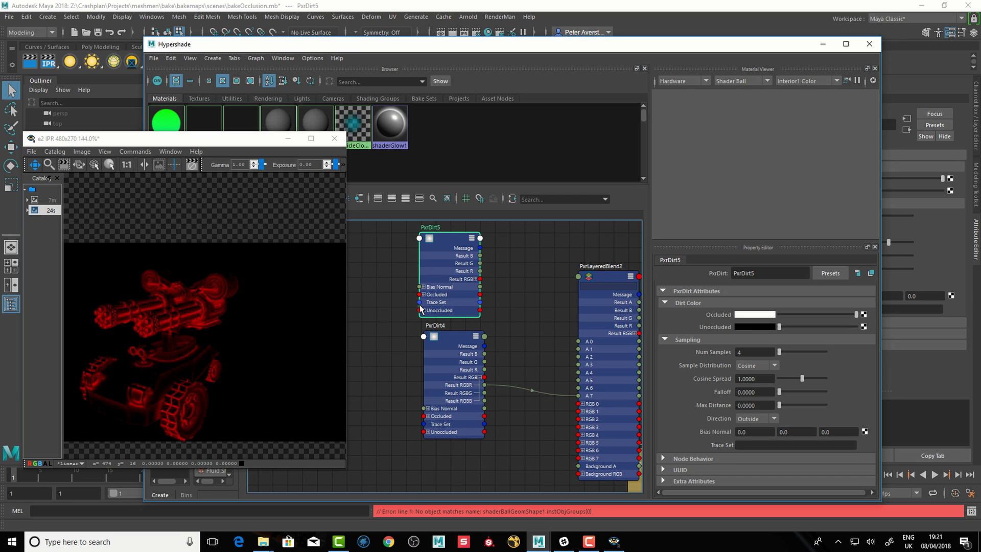
{"action": "left_click", "coordinate": [475, 279]}
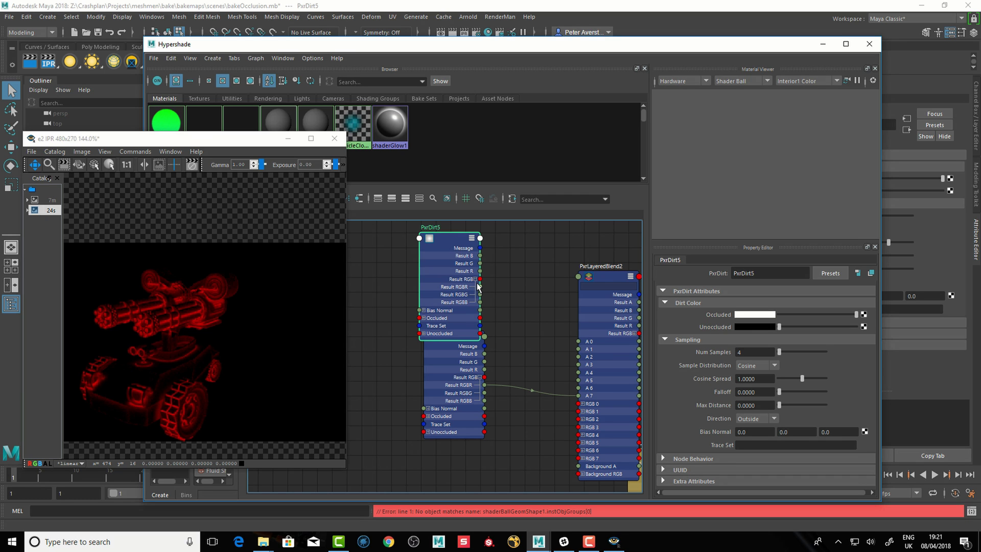
Set the Layer 6 color of PxrLayeredBlend2 to pure blue
{"action": "left_click_drag", "start_coordinate": [601, 277], "coordinate": [566, 276]}
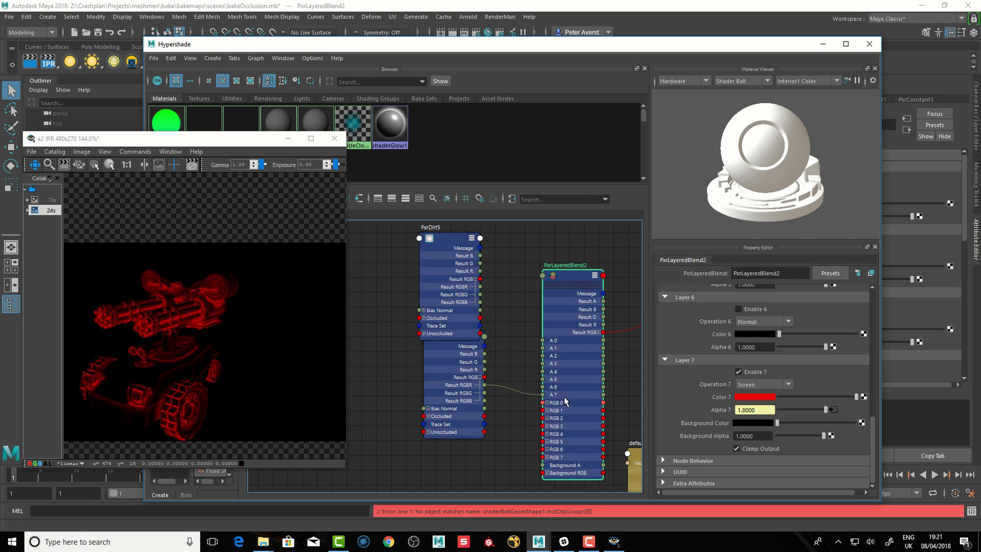
{"action": "left_click", "coordinate": [748, 335]}
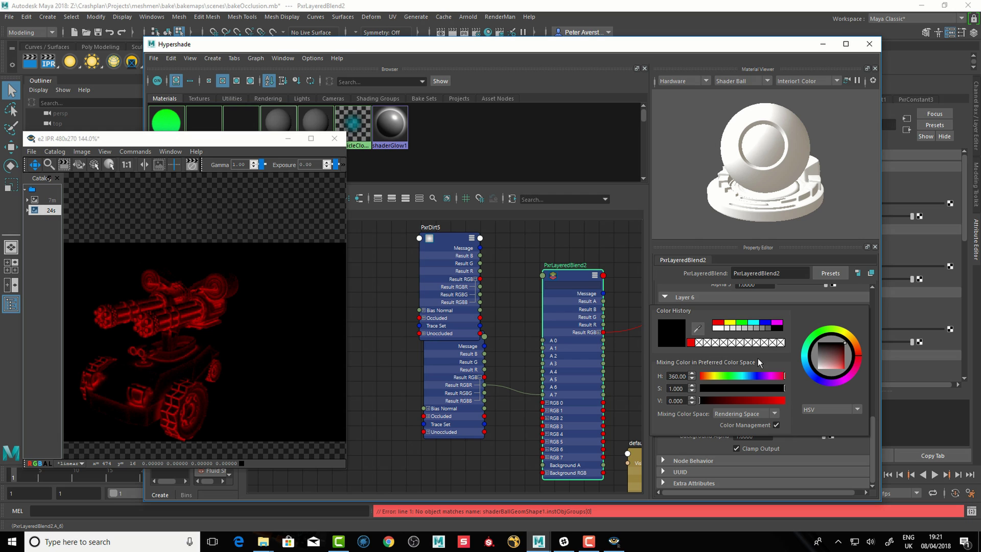
{"action": "left_click", "coordinate": [815, 410]}
{"action": "left_click", "coordinate": [818, 422]}
{"action": "left_click_drag", "start_coordinate": [704, 401], "coordinate": [785, 401]}
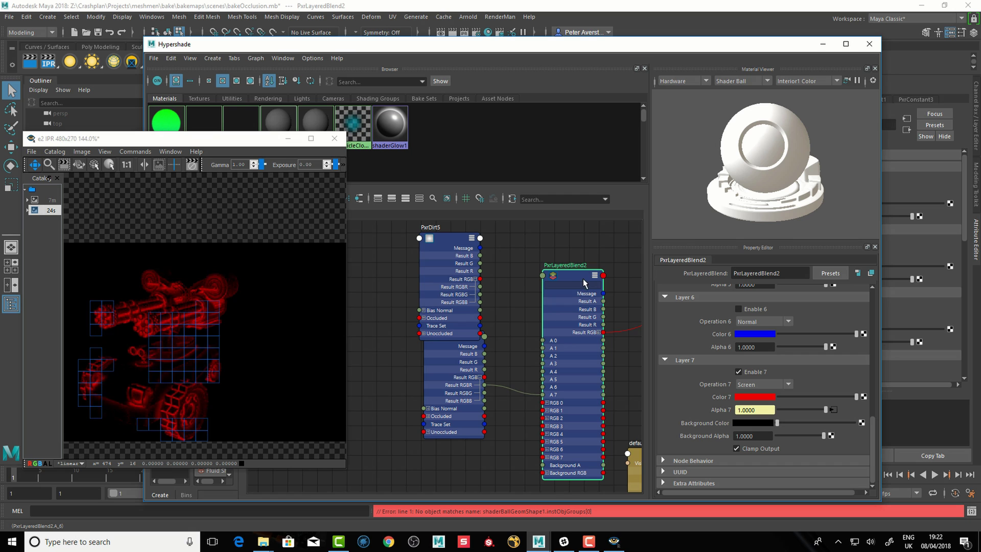
Enable Layer 6 with the Screen operation and connect PxrDirt5's Result RGBR output to its alpha input (A 6)
{"action": "left_click_drag", "start_coordinate": [589, 284], "coordinate": [586, 279]}
{"action": "left_click", "coordinate": [739, 310]}
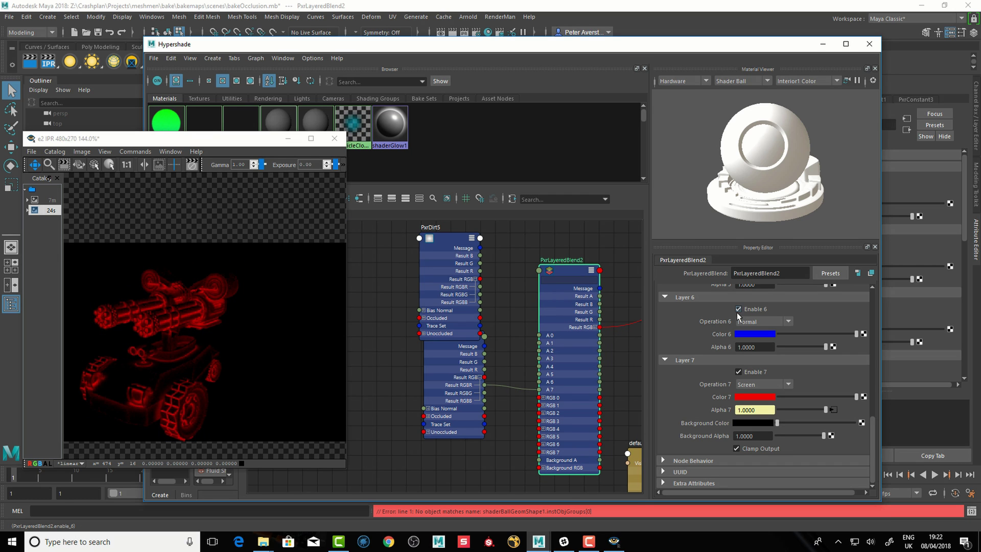
{"action": "left_click", "coordinate": [764, 322]}
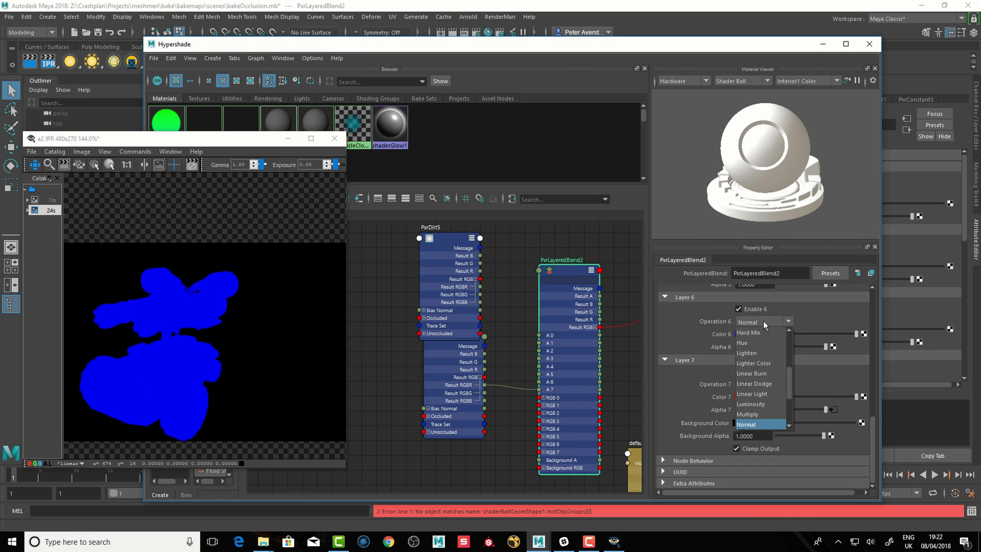
{"action": "scroll", "coordinate": [756, 389], "scroll_direction": "down", "scroll_amount": 2}
{"action": "left_click", "coordinate": [755, 394]}
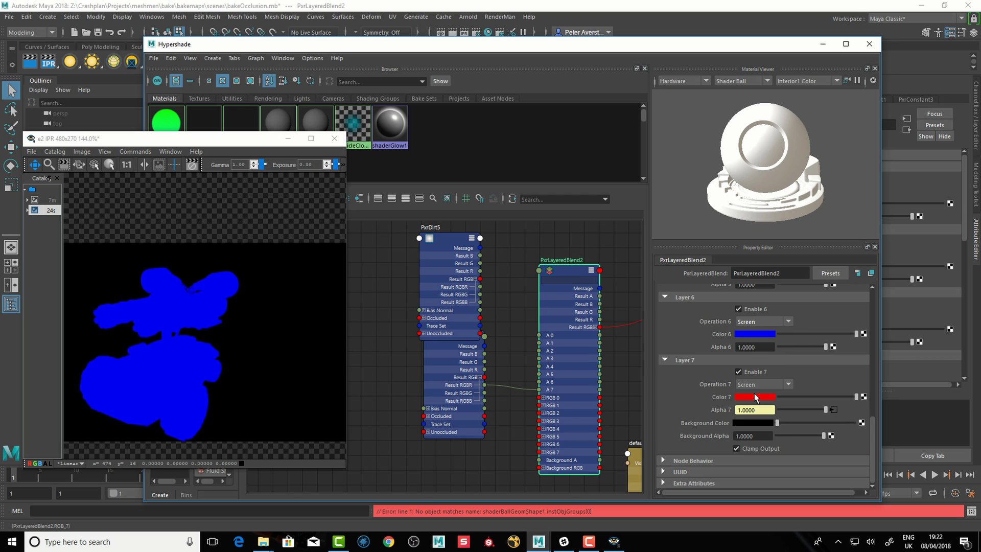
{"action": "left_click_drag", "start_coordinate": [571, 333], "coordinate": [567, 328]}
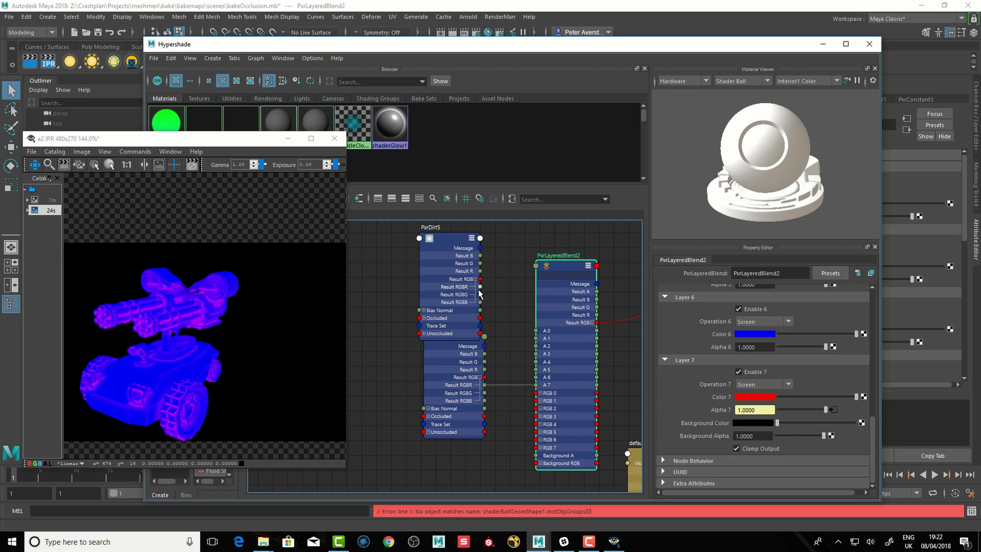
{"action": "left_click_drag", "start_coordinate": [530, 379], "coordinate": [534, 379]}
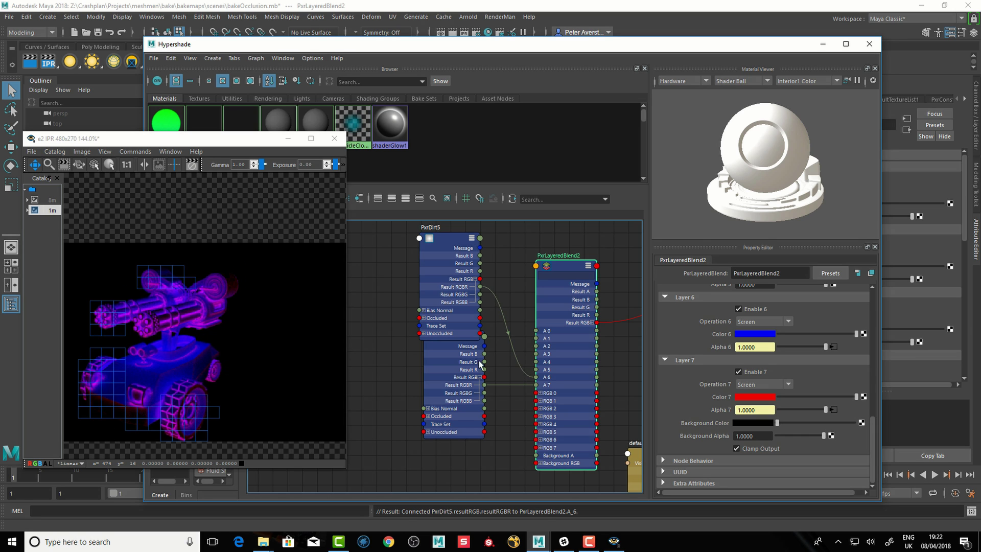
Examine the red, green and blue channels of the IPR render separately to compare the two dirt layers
{"action": "left_click_drag", "start_coordinate": [240, 138], "coordinate": [359, 149]}
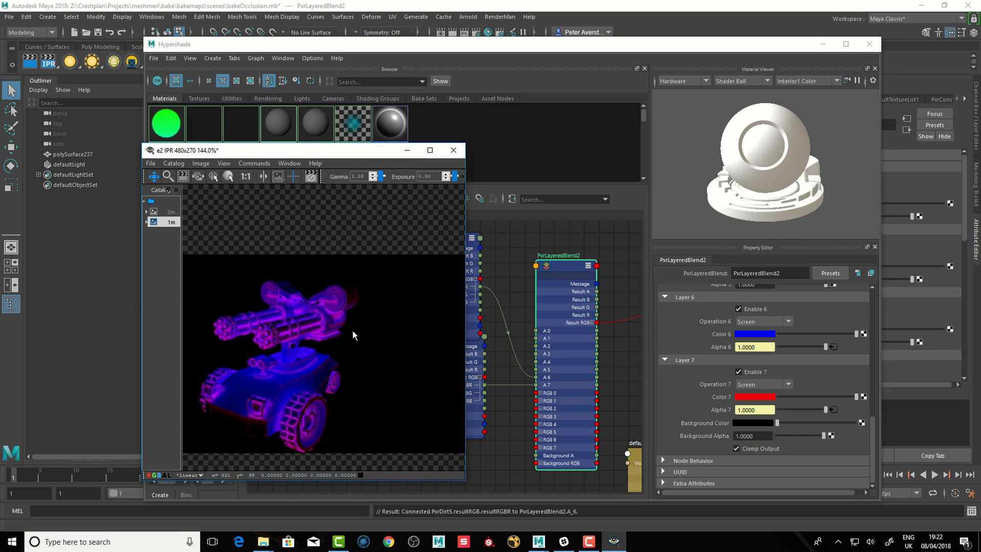
{"action": "key", "text": "r"}
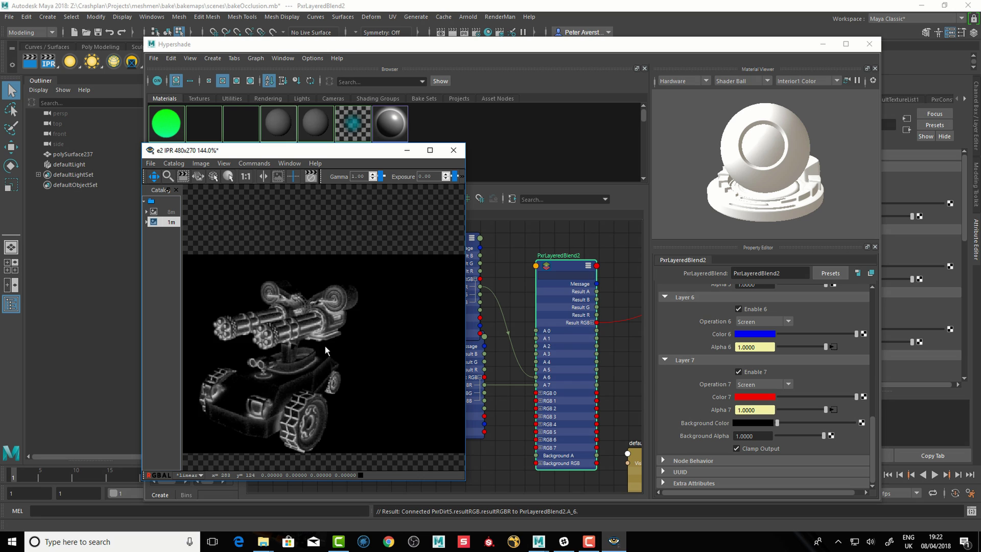
{"action": "key", "text": "g"}
{"action": "key", "text": "b"}
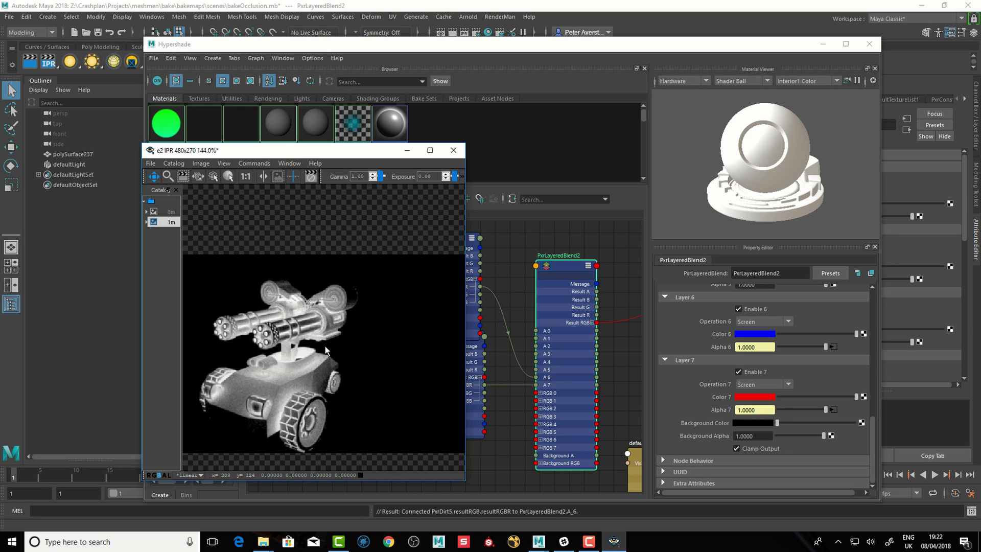
{"action": "key", "text": "b"}
{"action": "key", "text": "r"}
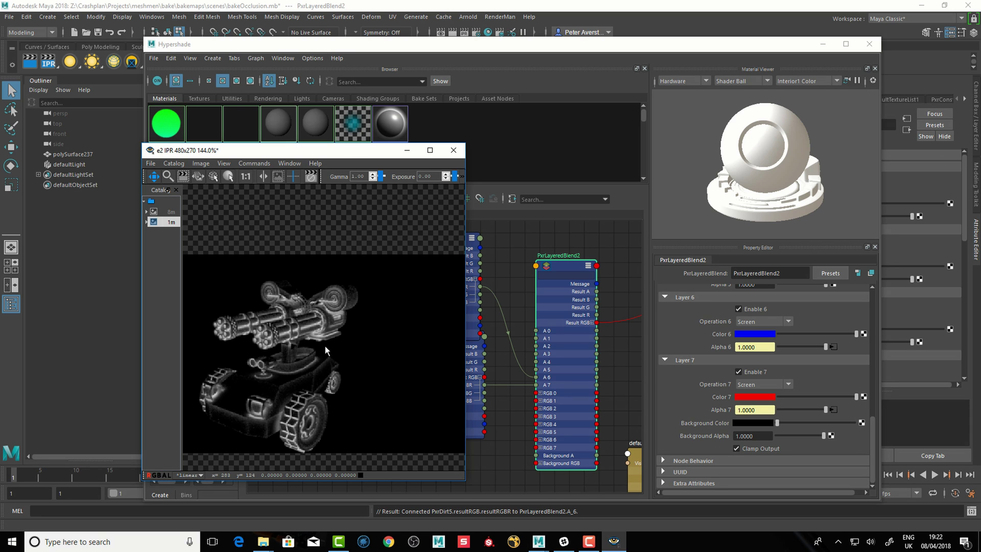
Change the Layer 6 color of PxrLayeredBlend2 to pure green and raise the brightness of the Layer 5 color
{"action": "left_click_drag", "start_coordinate": [356, 155], "coordinate": [292, 195]}
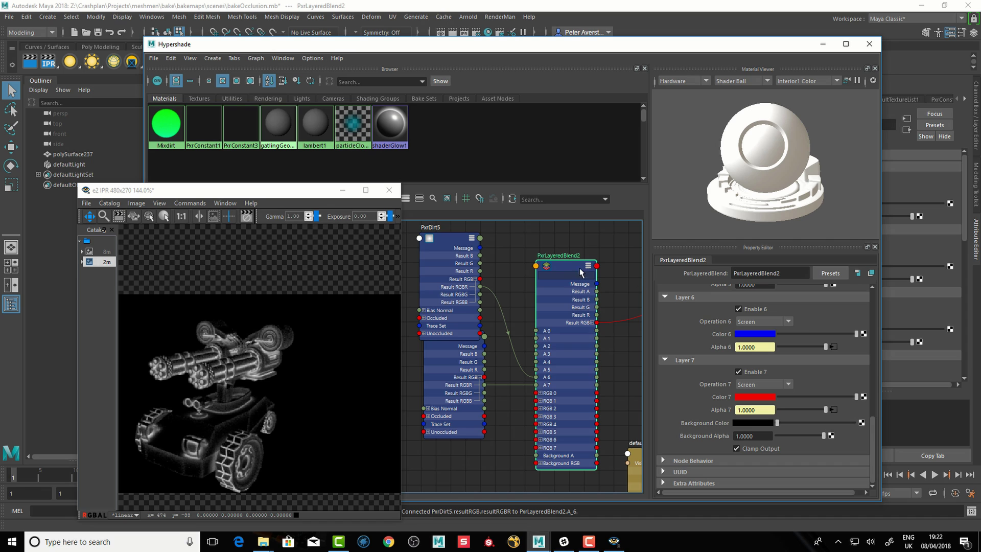
{"action": "left_click_drag", "start_coordinate": [871, 432], "coordinate": [872, 403]}
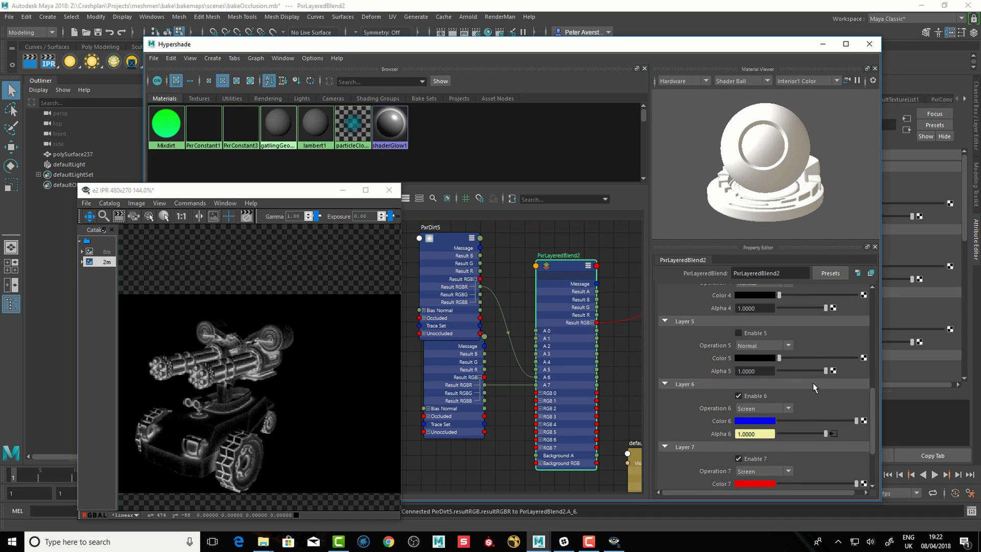
{"action": "left_click", "coordinate": [748, 359]}
{"action": "left_click_drag", "start_coordinate": [695, 404], "coordinate": [799, 404]}
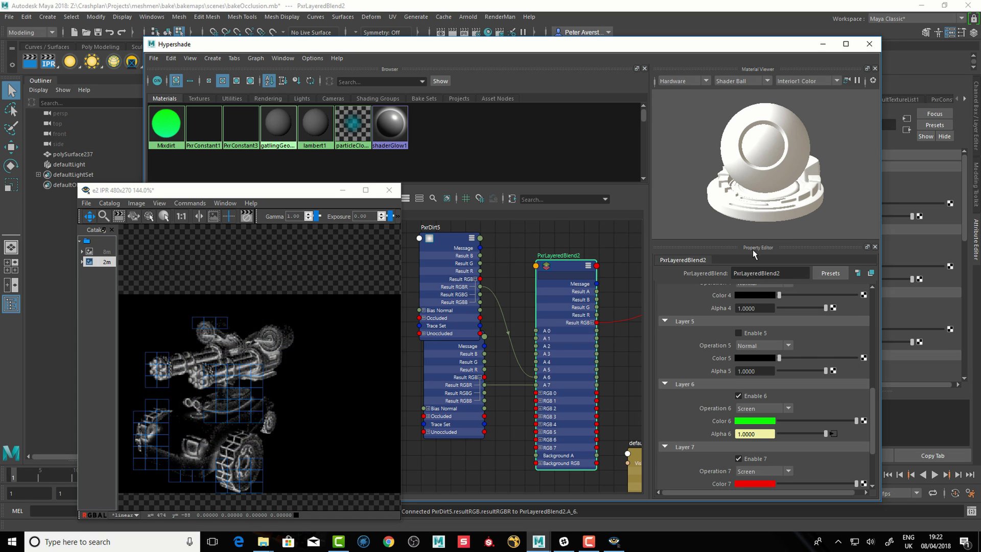
{"action": "left_click", "coordinate": [756, 359]}
{"action": "left_click_drag", "start_coordinate": [711, 398], "coordinate": [787, 400]}
Make room in the graph around PxrDirt5 and add a third PxrDirt node above it
{"action": "left_click_drag", "start_coordinate": [445, 239], "coordinate": [428, 261]}
{"action": "middle_click_drag", "start_coordinate": [503, 277], "coordinate": [536, 347], "text": "alt"}
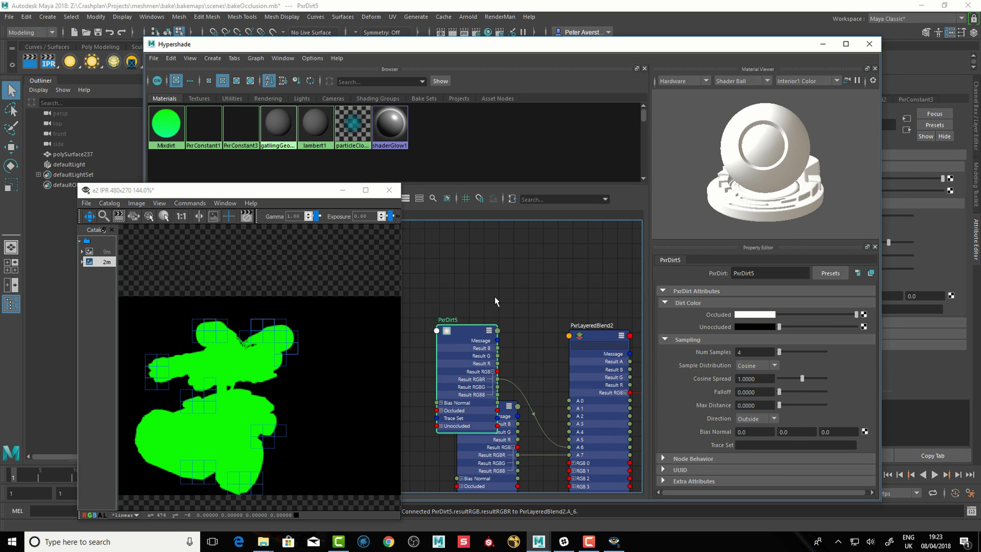
{"action": "left_click", "coordinate": [494, 297]}
{"action": "middle_click_drag", "start_coordinate": [448, 295], "coordinate": [474, 295], "text": "alt"}
{"action": "key", "text": "Tab"}
{"action": "type", "text": "ppxr"}
{"action": "key", "text": "BackSpace"}
{"action": "key", "text": "BackSpace"}
{"action": "key", "text": "BackSpace"}
{"action": "key", "text": "BackSpace"}
{"action": "type", "text": "pxr"}
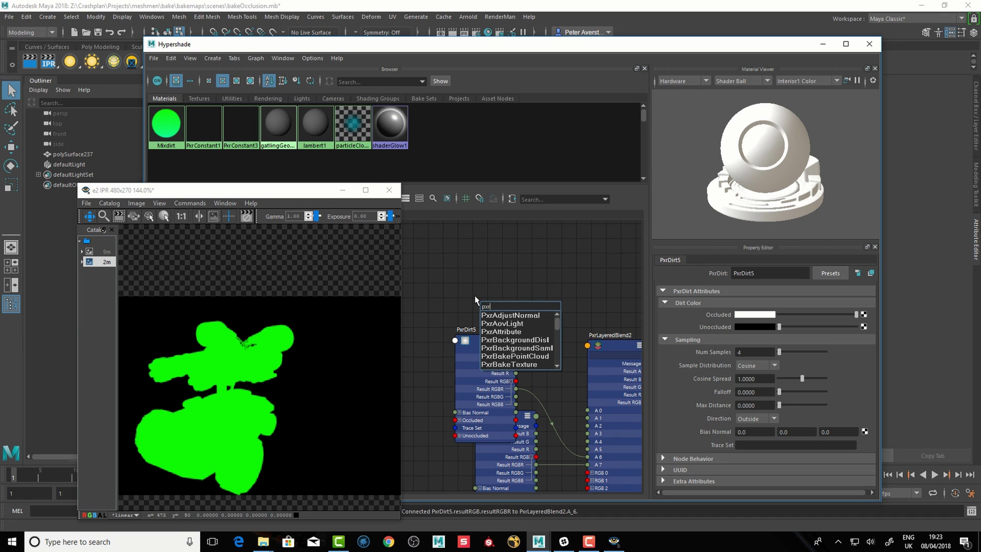
{"action": "type", "text": "di"}
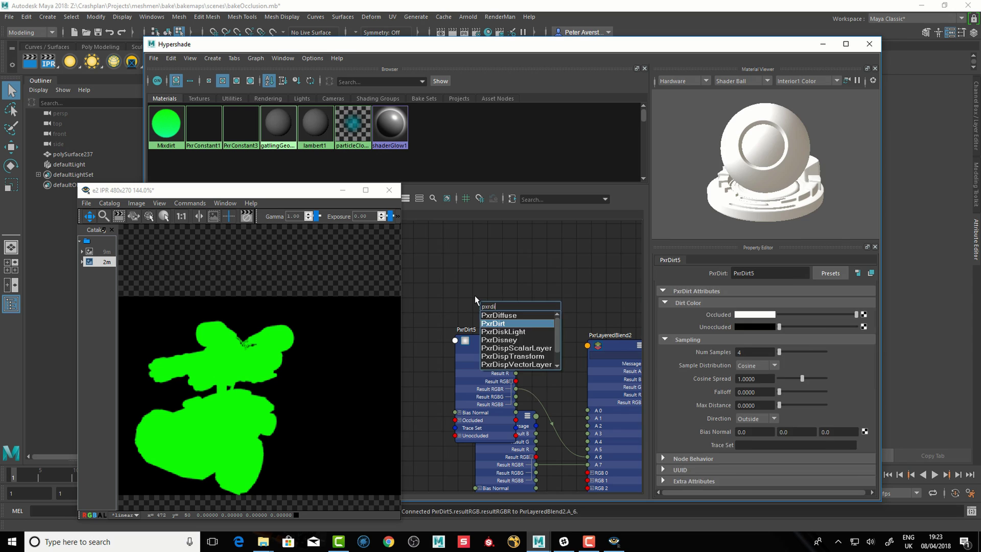
{"action": "key", "text": "Return"}
{"action": "left_click_drag", "start_coordinate": [491, 312], "coordinate": [454, 263]}
Connect PxrDirt6's Result RGB directly to PxrConstant3's Emit Color so the render shows only that dirt node
{"action": "middle_click_drag", "start_coordinate": [508, 281], "coordinate": [468, 287], "text": "alt"}
{"action": "scroll", "coordinate": [468, 288], "scroll_direction": "down", "scroll_amount": 3}
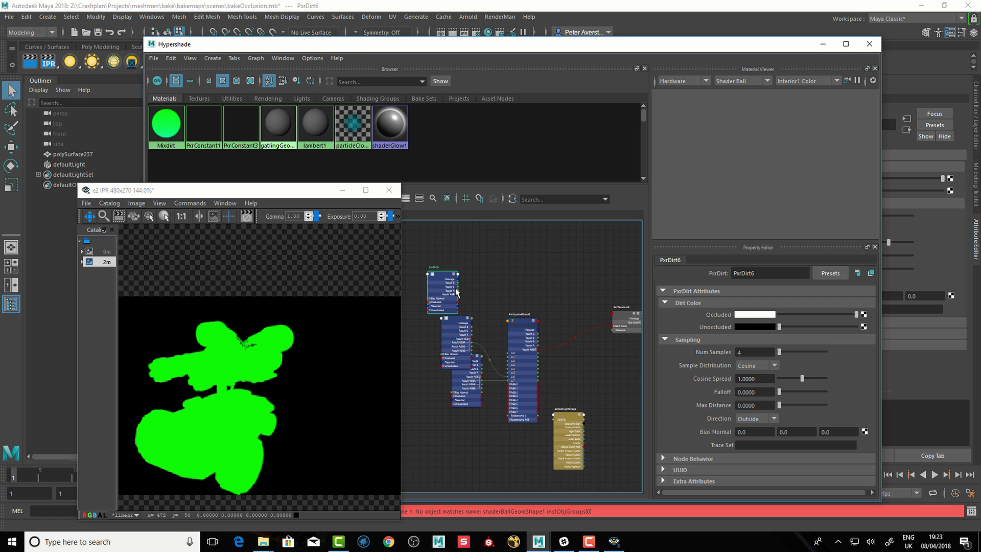
{"action": "scroll", "coordinate": [477, 289], "scroll_direction": "up", "scroll_amount": 2}
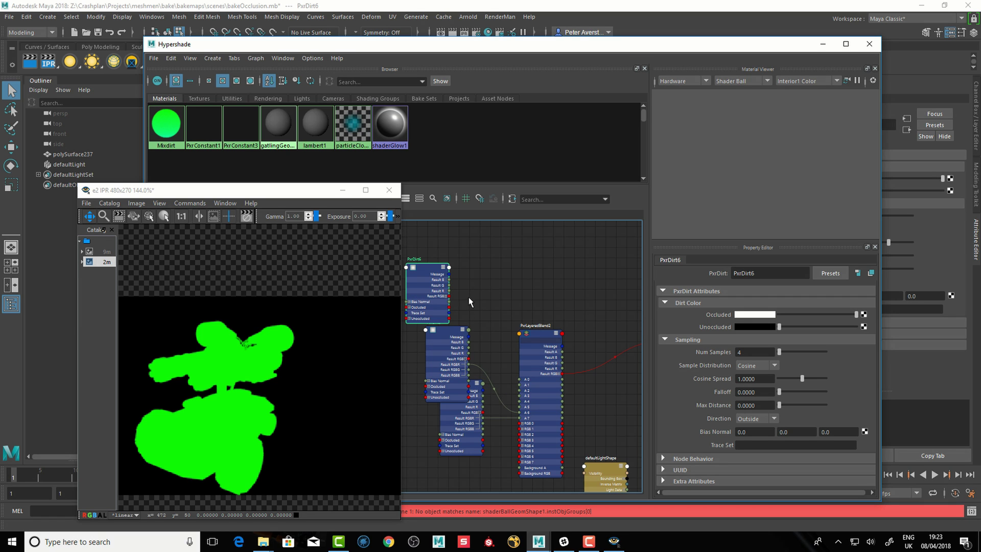
{"action": "middle_click_drag", "start_coordinate": [478, 295], "coordinate": [461, 299], "text": "alt"}
{"action": "left_click_drag", "start_coordinate": [430, 300], "coordinate": [615, 323]}
{"action": "middle_click_drag", "start_coordinate": [615, 322], "coordinate": [585, 302], "text": "alt"}
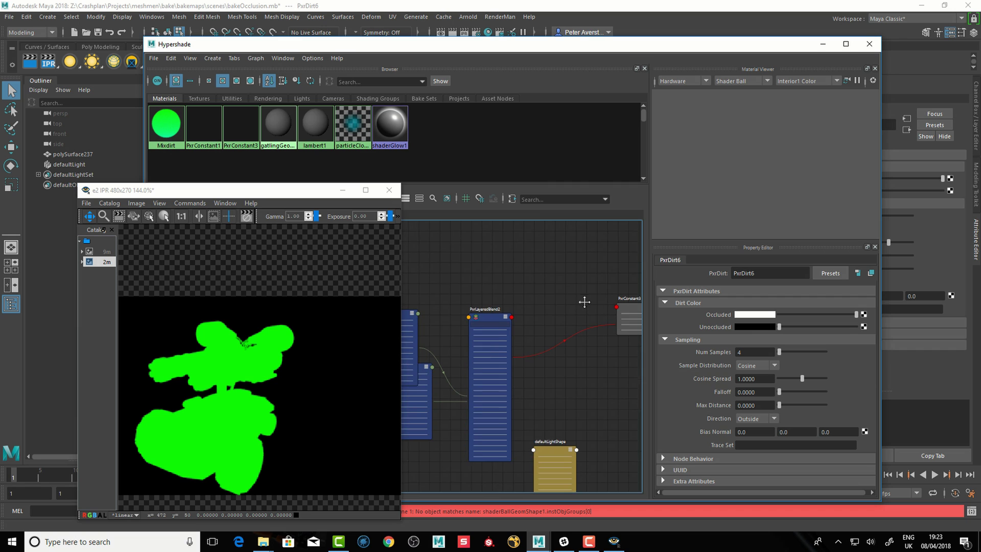
{"action": "left_click_drag", "start_coordinate": [305, 195], "coordinate": [226, 191]}
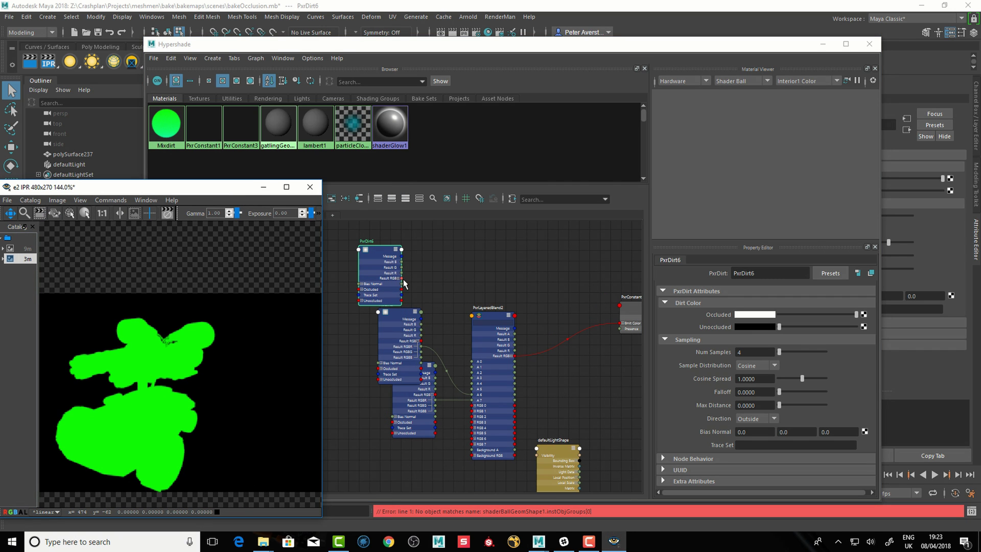
{"action": "left_click_drag", "start_coordinate": [403, 281], "coordinate": [621, 323]}
{"action": "left_click_drag", "start_coordinate": [383, 251], "coordinate": [392, 240]}
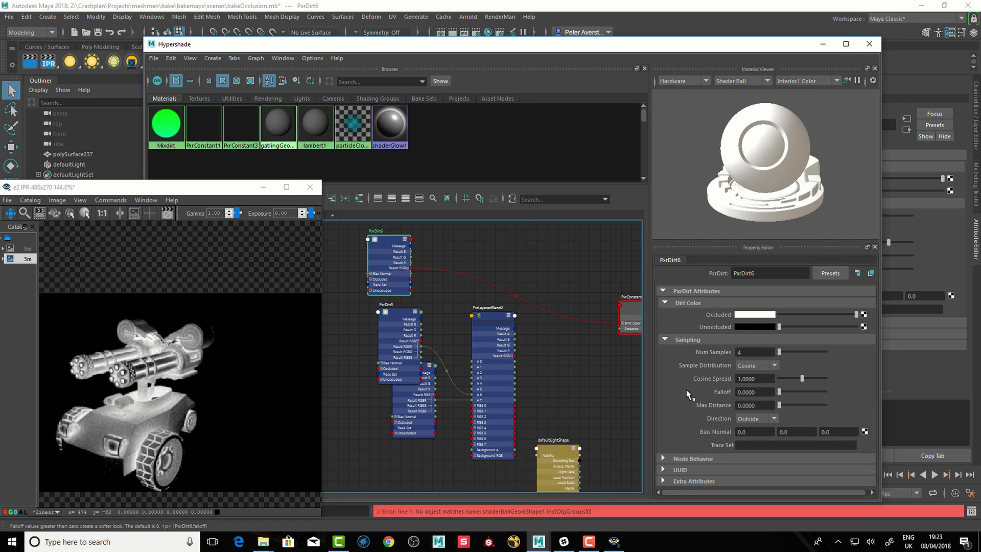
Set PxrDirt6's Direction to Inside and align the node above PxrDirt5
{"action": "left_click", "coordinate": [756, 419]}
{"action": "left_click", "coordinate": [750, 430]}
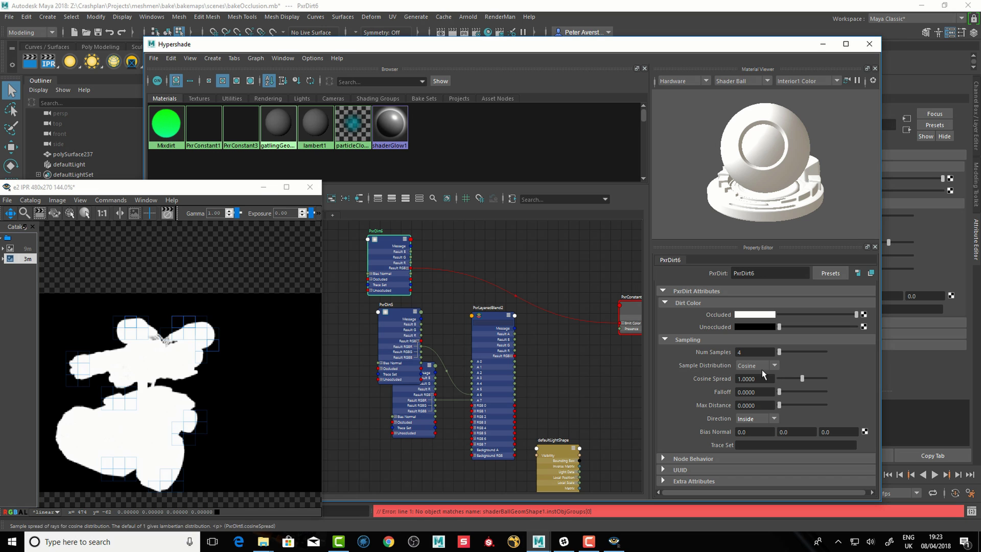
{"action": "left_click_drag", "start_coordinate": [389, 234], "coordinate": [400, 237]}
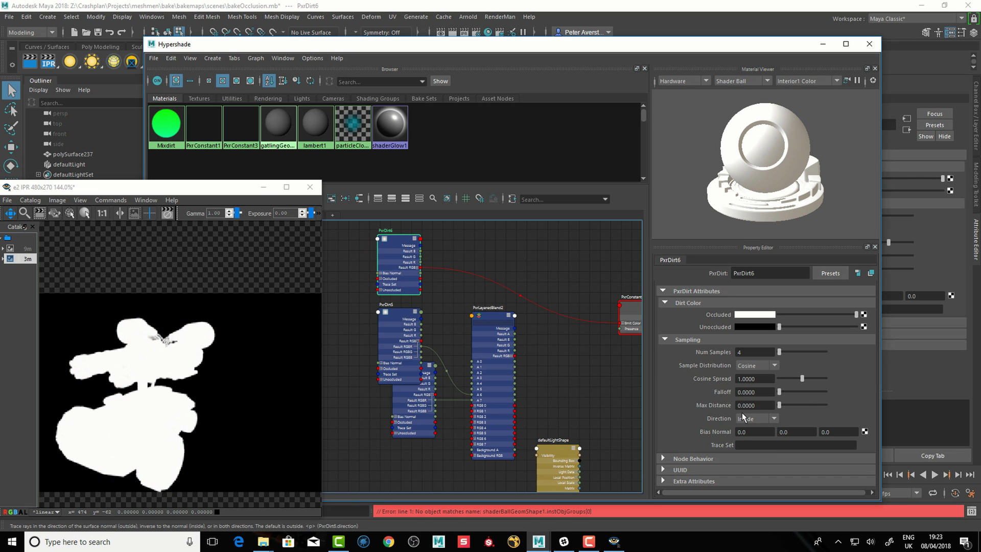
Set PxrDirt6's Max Distance to 3.3708, Falloff to 1 and Cosine Spread to 0.9494, and shift the render window off the graph
{"action": "mouse_move", "coordinate": [780, 405]}
{"action": "left_mouse_down"}
{"action": "mouse_move", "coordinate": [794, 405]}
{"action": "mouse_move", "coordinate": [780, 404]}
{"action": "left_mouse_up"}
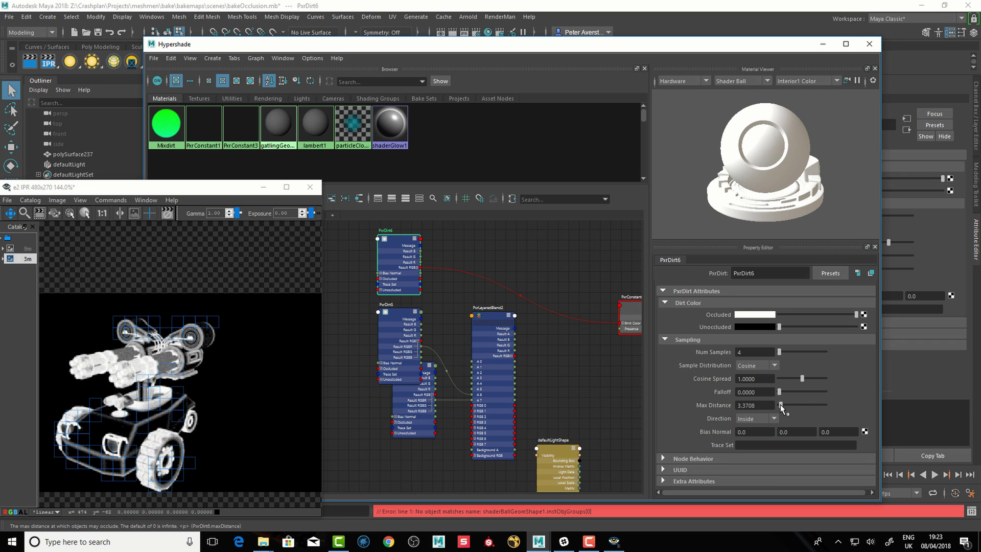
{"action": "mouse_move", "coordinate": [802, 378]}
{"action": "left_mouse_down"}
{"action": "mouse_move", "coordinate": [783, 380]}
{"action": "mouse_move", "coordinate": [820, 382]}
{"action": "mouse_move", "coordinate": [799, 381]}
{"action": "left_mouse_up"}
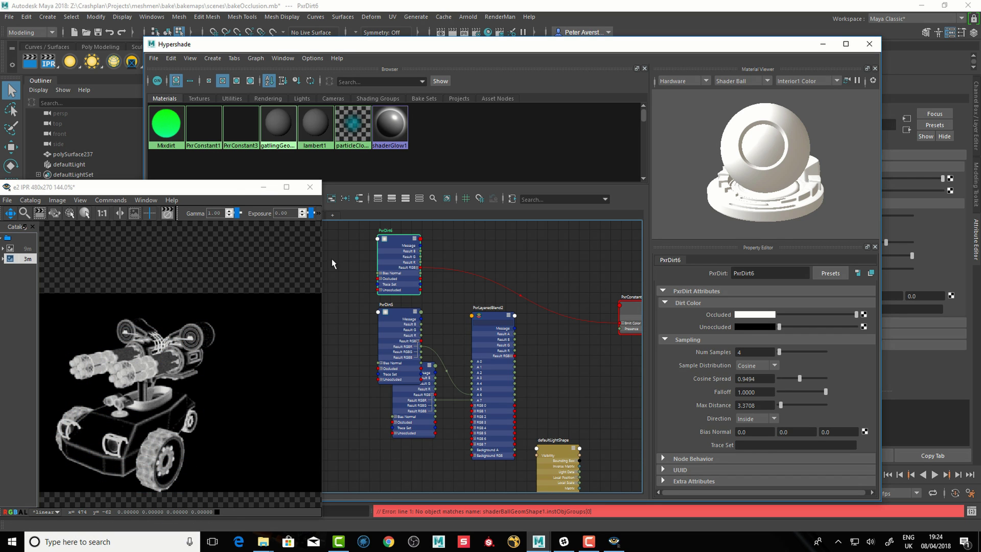
{"action": "left_click_drag", "start_coordinate": [234, 194], "coordinate": [223, 186]}
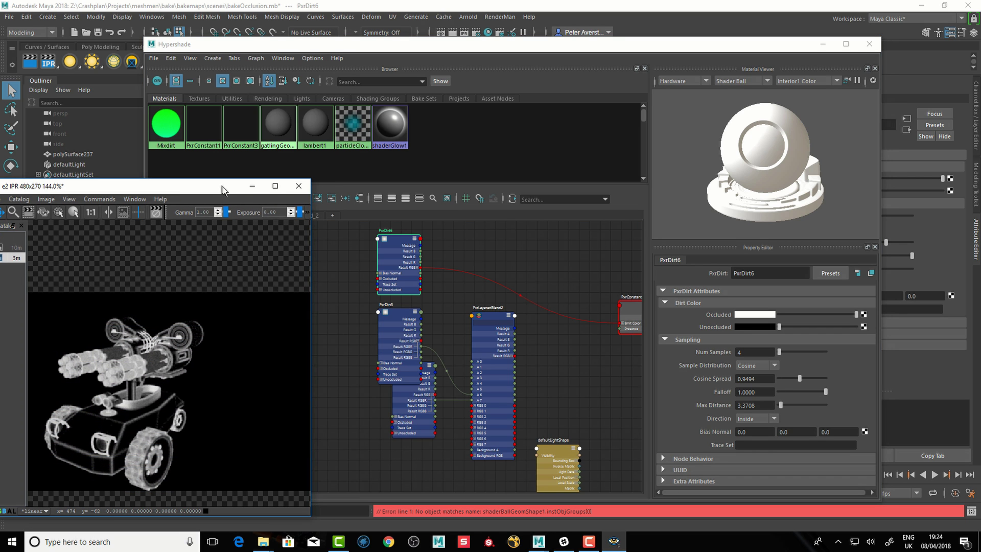
{"action": "left_click", "coordinate": [345, 367]}
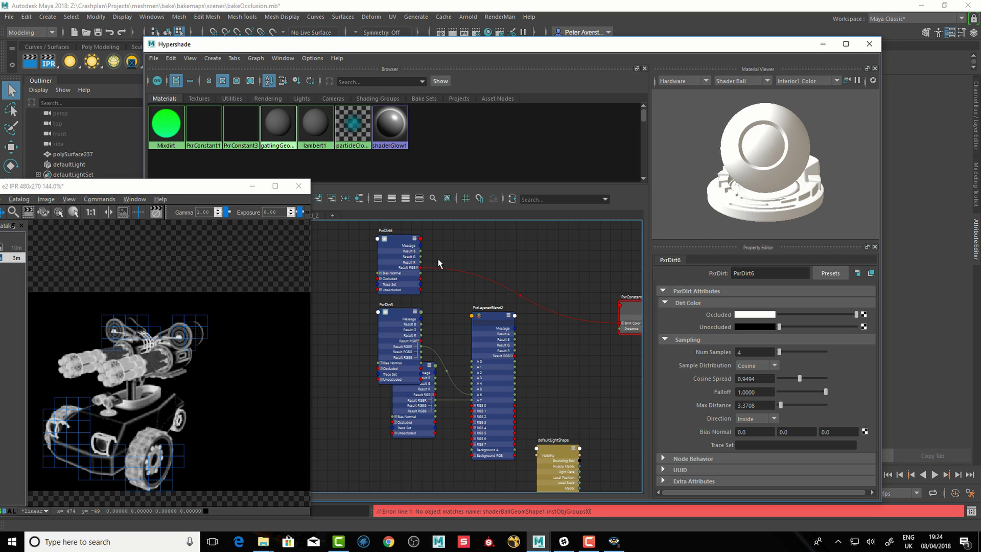
Collapse PxrDirt6 and reconnect PxrLayeredBlend2's Result RGB to PxrConstant3's Emit Color
{"action": "left_click_drag", "start_coordinate": [399, 238], "coordinate": [379, 234]}
{"action": "key", "text": "1"}
{"action": "left_click_drag", "start_coordinate": [515, 358], "coordinate": [623, 324]}
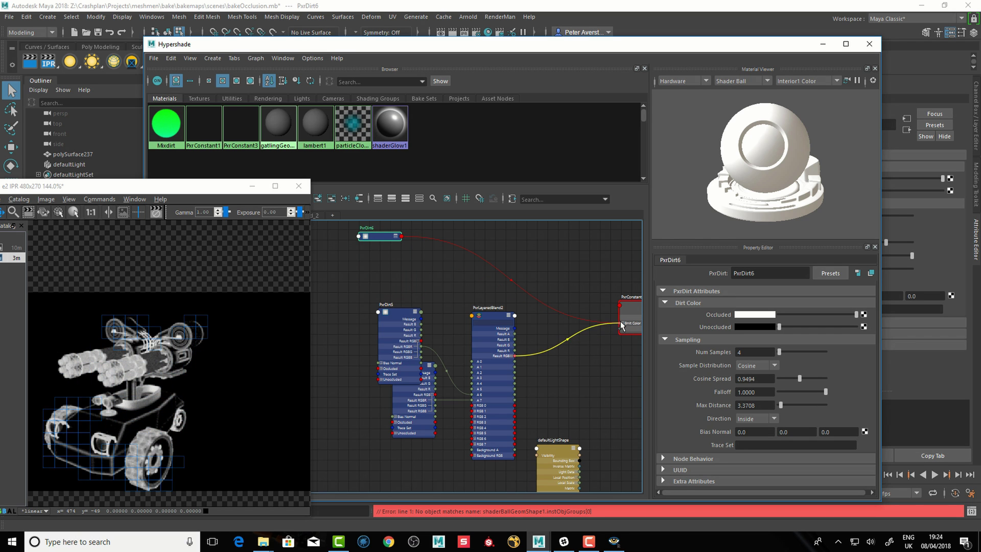
Collapse PxrLayeredBlend2 and connect PxrDirt6's Result RGBR to its A 5 input
{"action": "left_click", "coordinate": [500, 319]}
{"action": "key", "text": "1"}
{"action": "left_click_drag", "start_coordinate": [379, 237], "coordinate": [358, 248]}
{"action": "key", "text": "3"}
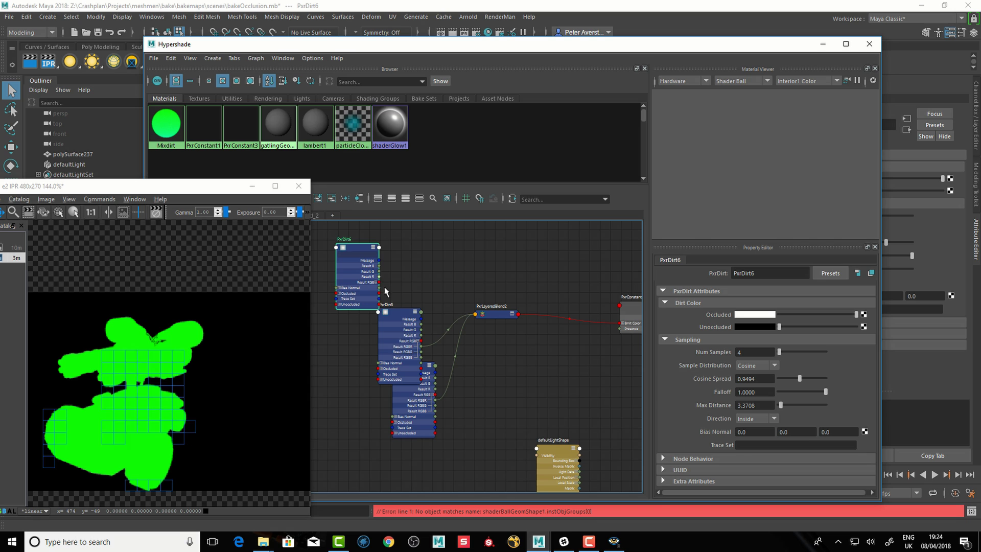
{"action": "scroll", "coordinate": [375, 301], "scroll_direction": "up", "scroll_amount": 3}
{"action": "left_click_drag", "start_coordinate": [374, 296], "coordinate": [564, 345]}
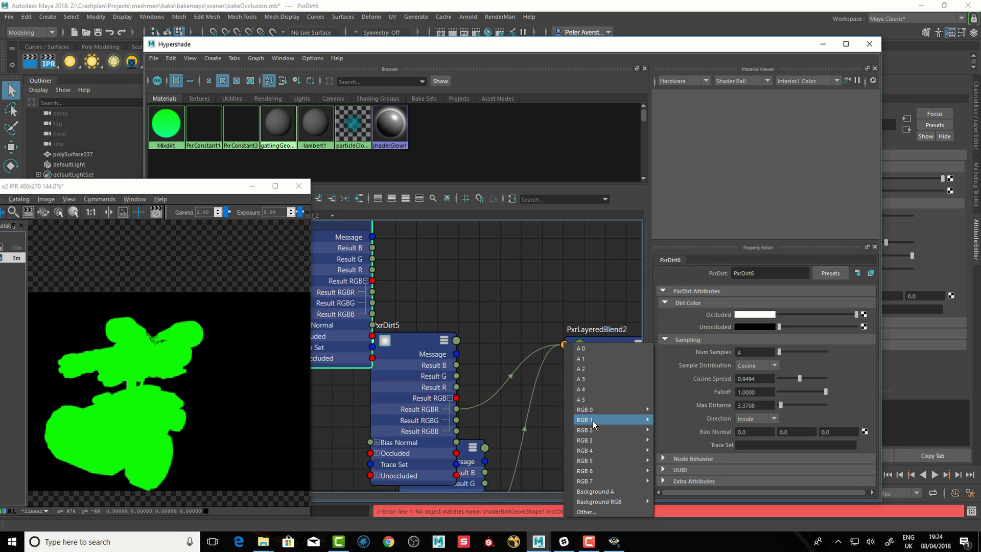
{"action": "left_click", "coordinate": [584, 399]}
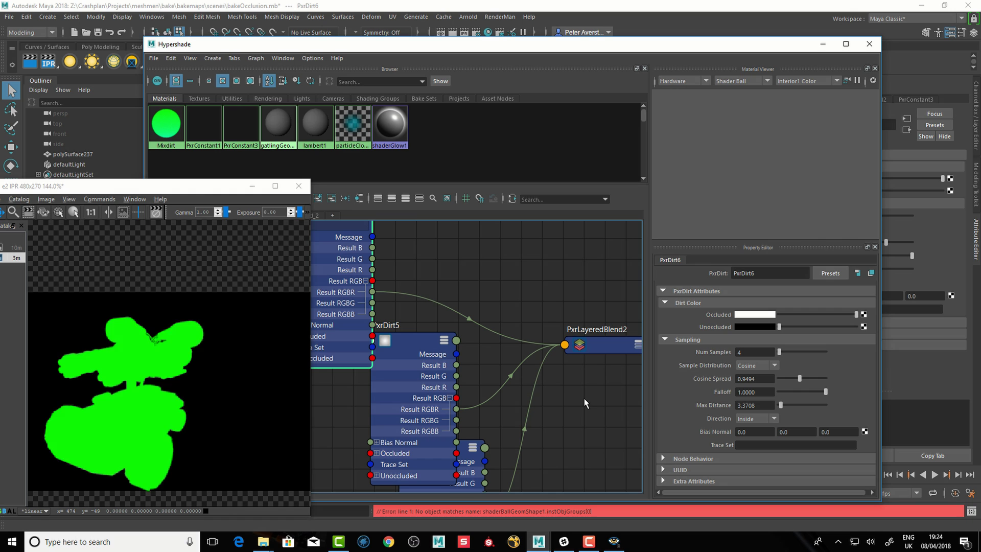
Set PxrLayeredBlend2's Layer 5 operation to Screen and inspect the single color channels of the render
{"action": "left_click", "coordinate": [597, 345]}
{"action": "left_click_drag", "start_coordinate": [200, 192], "coordinate": [255, 158]}
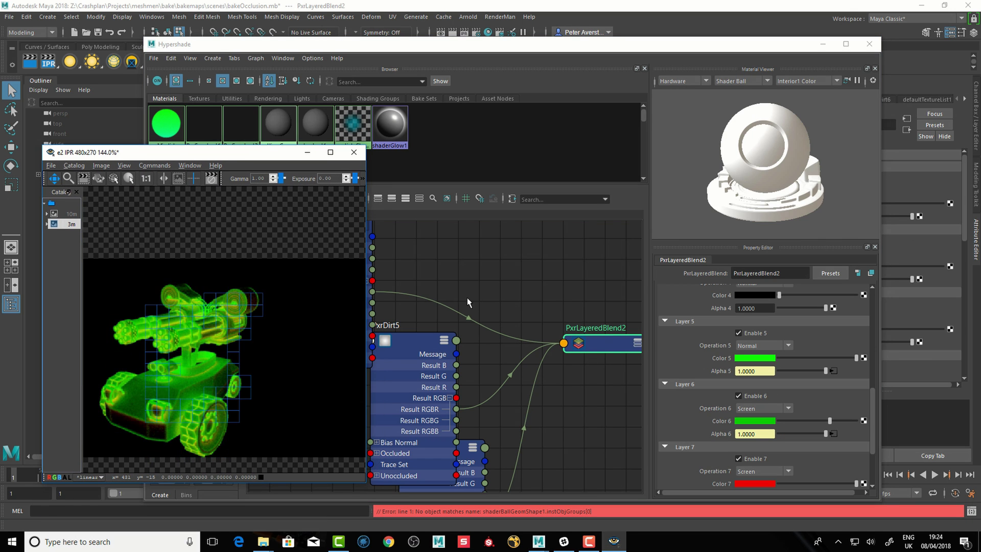
{"action": "left_click", "coordinate": [754, 346]}
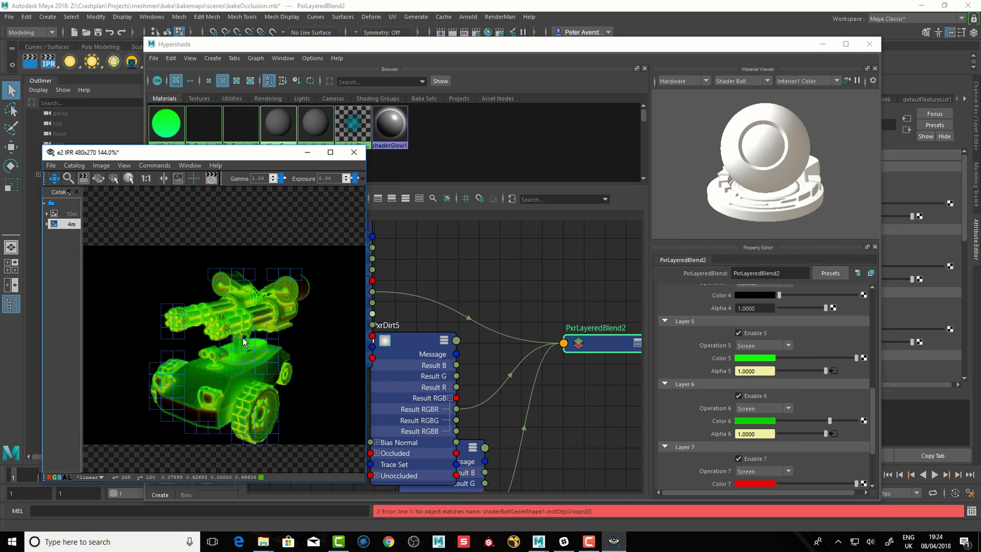
{"action": "left_click_drag", "start_coordinate": [240, 352], "coordinate": [234, 348]}
{"action": "key", "text": "r"}
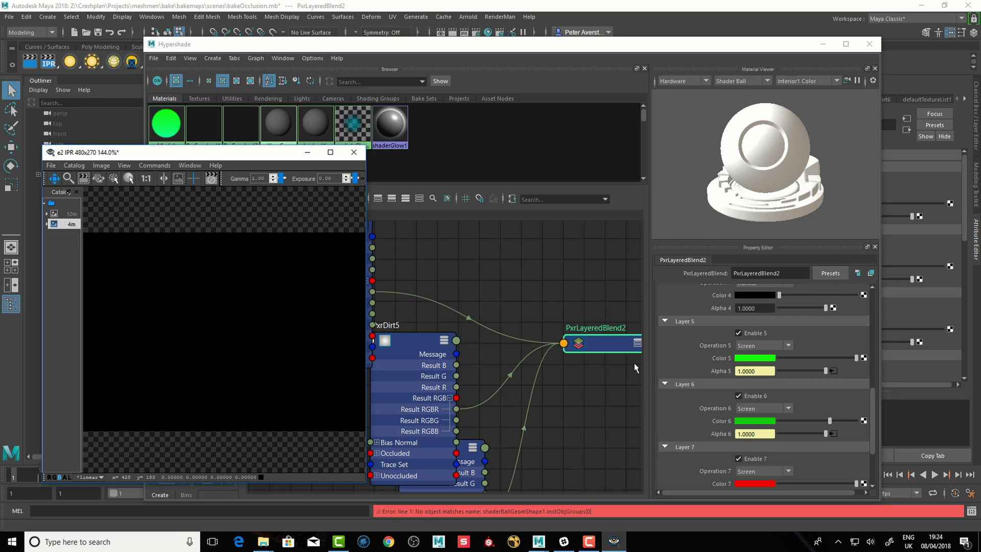
Change the Layer 6 color of PxrLayeredBlend2 to pure blue
{"action": "left_click_drag", "start_coordinate": [875, 398], "coordinate": [873, 411]}
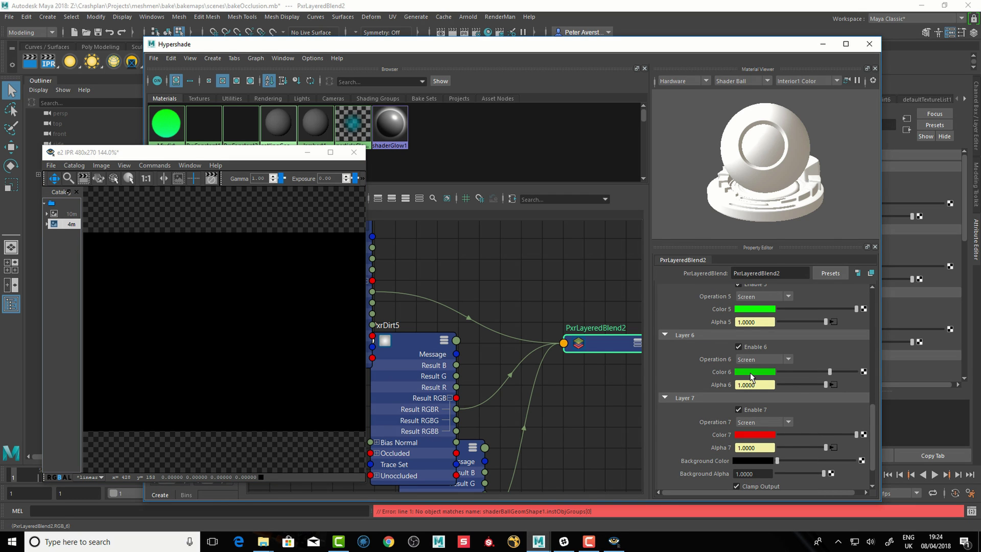
{"action": "left_click", "coordinate": [752, 373]}
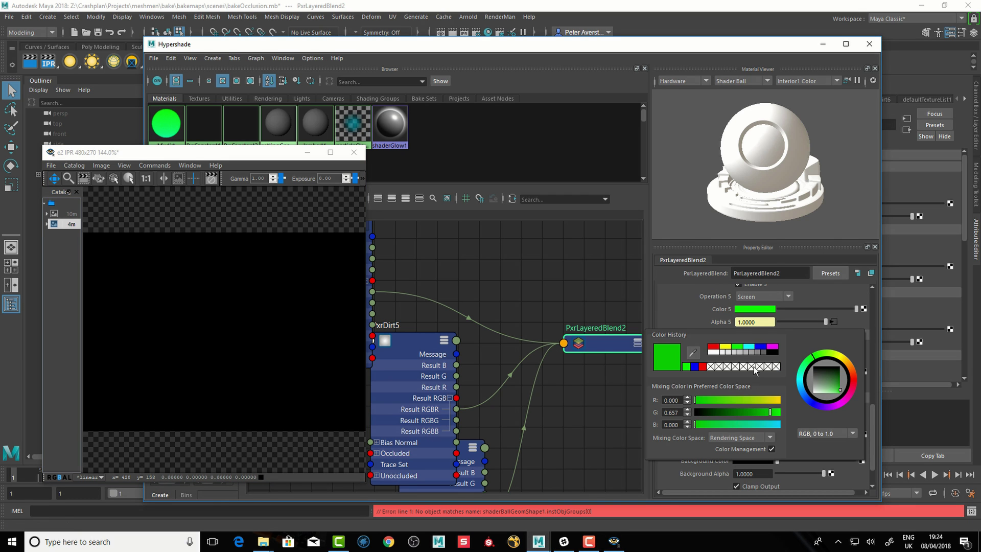
{"action": "left_click", "coordinate": [761, 347]}
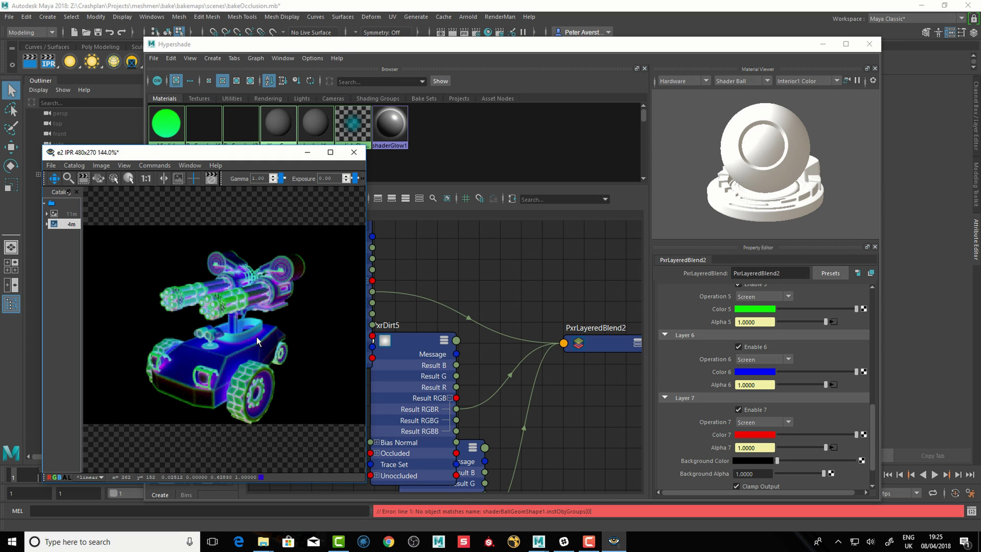
Collapse the PxrDirt nodes, tidy their layout, and select PxrLayeredBlend2 with its output connection in view
{"action": "left_click", "coordinate": [494, 287]}
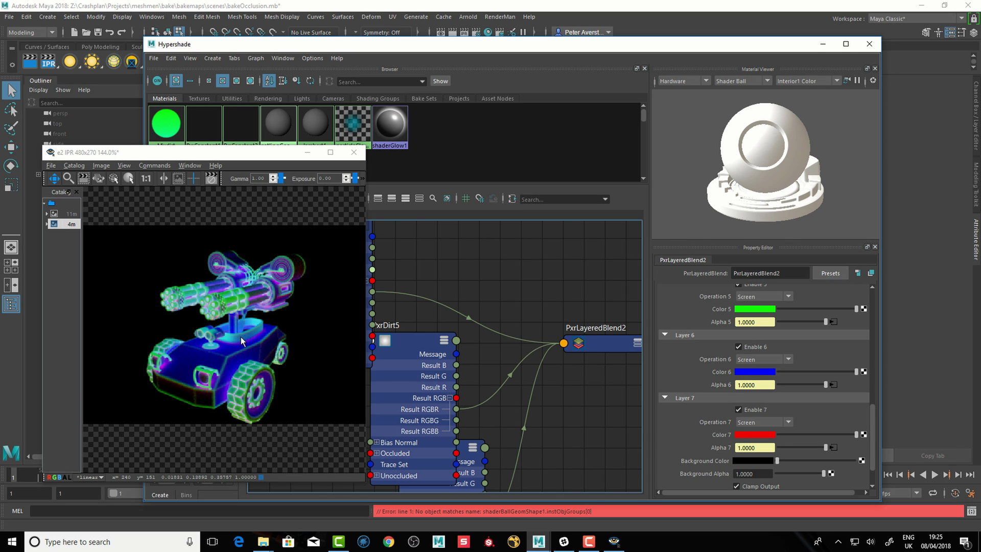
{"action": "key", "text": "1"}
{"action": "scroll", "coordinate": [241, 337], "scroll_direction": "up", "scroll_amount": 1}
{"action": "scroll", "coordinate": [241, 337], "scroll_direction": "down", "scroll_amount": 2}
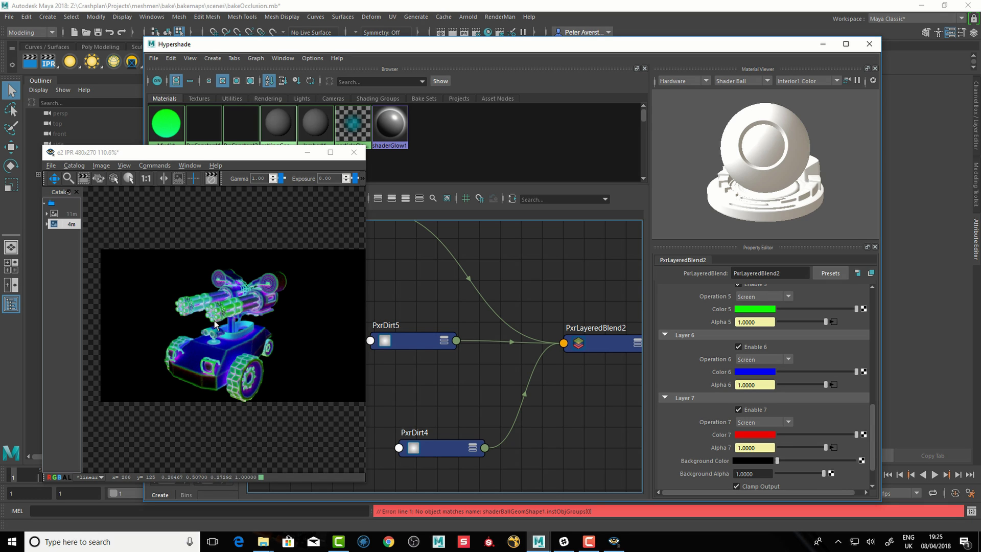
{"action": "middle_click_drag", "start_coordinate": [508, 372], "coordinate": [407, 383], "text": "alt"}
{"action": "left_click_drag", "start_coordinate": [518, 357], "coordinate": [494, 336]}
{"action": "middle_click_drag", "start_coordinate": [516, 373], "coordinate": [455, 368], "text": "alt"}
{"action": "scroll", "coordinate": [455, 368], "scroll_direction": "down", "scroll_amount": 3}
{"action": "scroll", "coordinate": [487, 368], "scroll_direction": "up", "scroll_amount": 3}
{"action": "left_click_drag", "start_coordinate": [404, 333], "coordinate": [422, 324]}
{"action": "middle_click_drag", "start_coordinate": [458, 276], "coordinate": [484, 295], "text": "alt"}
{"action": "left_click_drag", "start_coordinate": [442, 344], "coordinate": [439, 350]}
{"action": "middle_click_drag", "start_coordinate": [496, 326], "coordinate": [468, 313], "text": "alt"}
{"action": "left_click", "coordinate": [413, 351]}
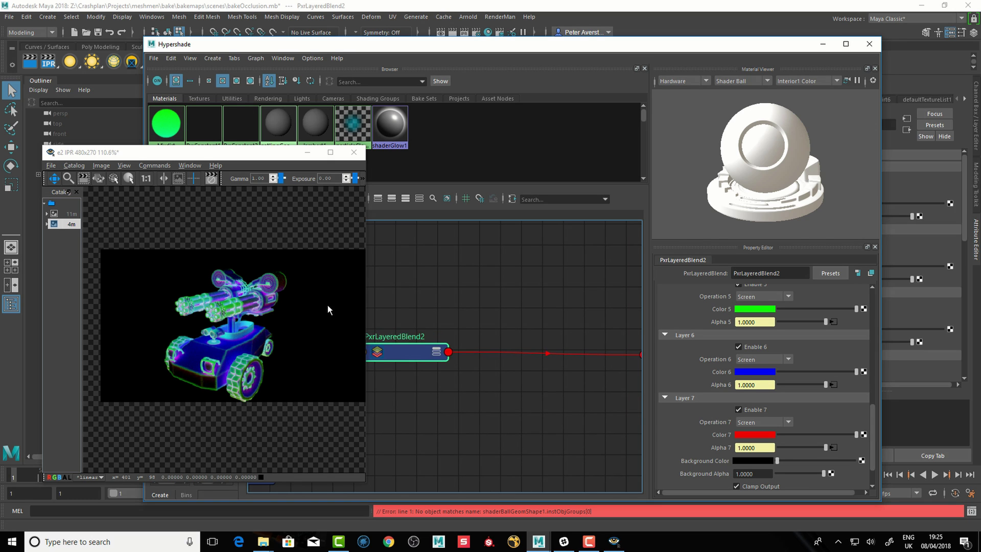
Stop the live render and add a PxrBakeTexture node above the connection between PxrLayeredBlend2 and PxrConstant3
{"action": "left_click", "coordinate": [210, 176]}
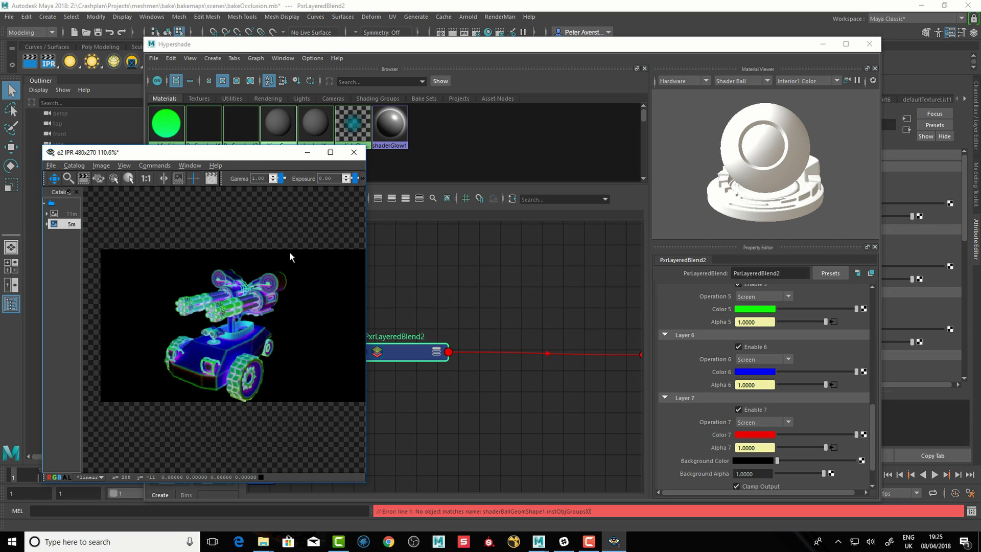
{"action": "left_click_drag", "start_coordinate": [284, 159], "coordinate": [246, 161]}
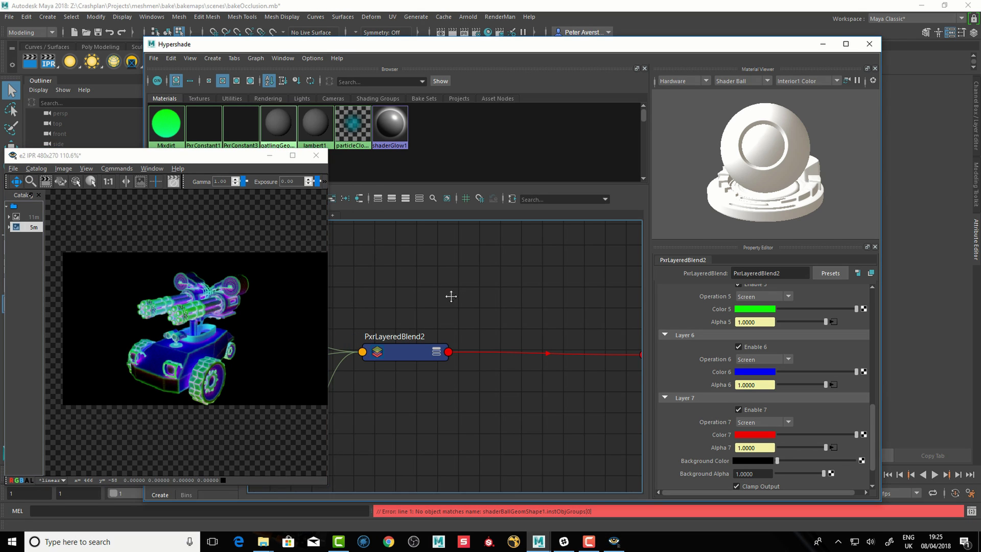
{"action": "middle_click_drag", "start_coordinate": [459, 295], "coordinate": [447, 302], "text": "alt"}
{"action": "key", "text": "Tab"}
{"action": "type", "text": "pxrba"}
{"action": "key", "text": "Down"}
{"action": "key", "text": "Down"}
{"action": "key", "text": "Down"}
{"action": "key", "text": "Down"}
{"action": "key", "text": "Return"}
{"action": "left_click_drag", "start_coordinate": [494, 323], "coordinate": [505, 250]}
Expand PxrLayeredBlend2 and connect its Result RGB to PxrBakeTexture1's Input RGB
{"action": "left_click_drag", "start_coordinate": [392, 360], "coordinate": [379, 362]}
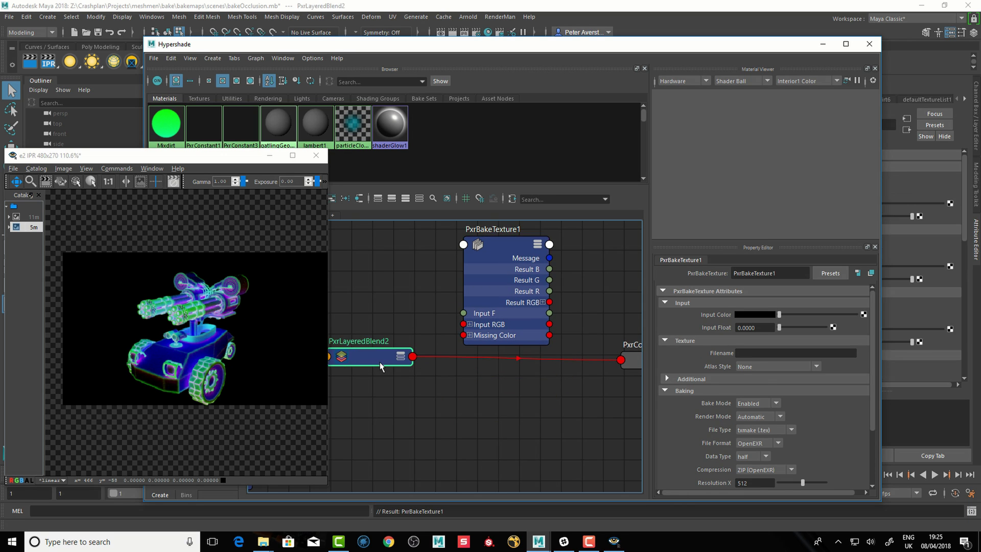
{"action": "key", "text": "3"}
{"action": "left_click_drag", "start_coordinate": [413, 437], "coordinate": [463, 324]}
{"action": "left_click_drag", "start_coordinate": [535, 288], "coordinate": [518, 295]}
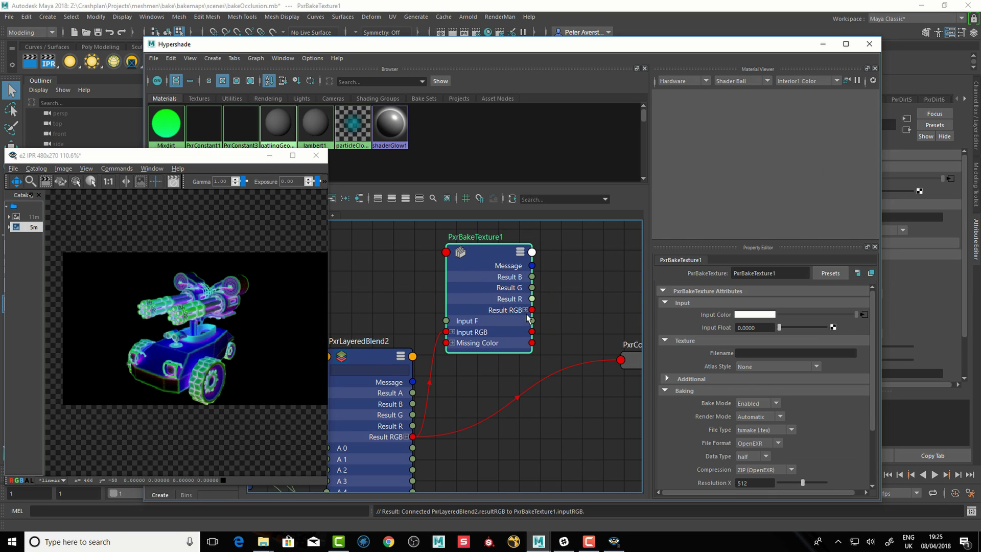
{"action": "left_click_drag", "start_coordinate": [490, 254], "coordinate": [482, 251]}
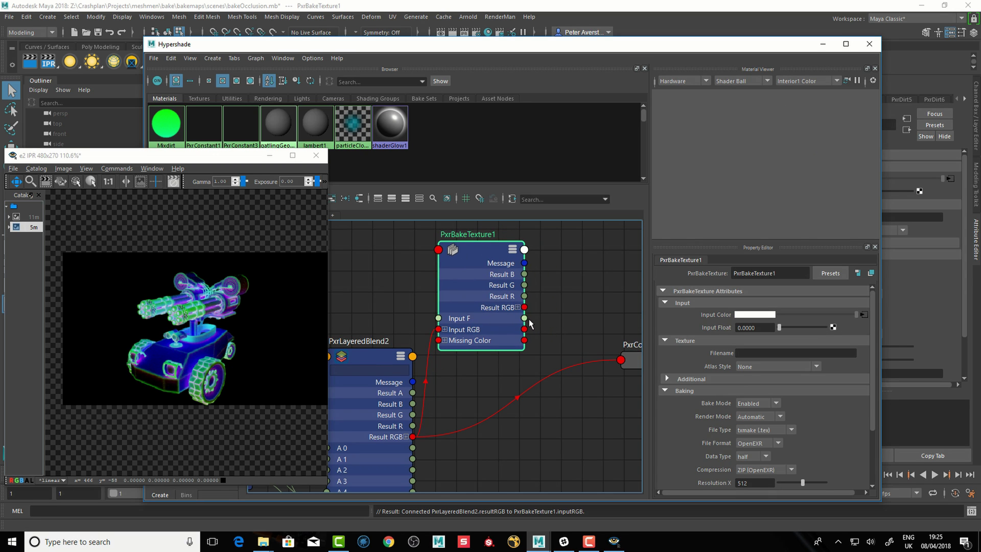
Connect PxrBakeTexture1's Result RGB to PxrConstant3's Emit Color and collapse the bake node between the two nodes
{"action": "left_click_drag", "start_coordinate": [525, 307], "coordinate": [586, 340]}
{"action": "left_click", "coordinate": [620, 369]}
{"action": "key", "text": "3"}
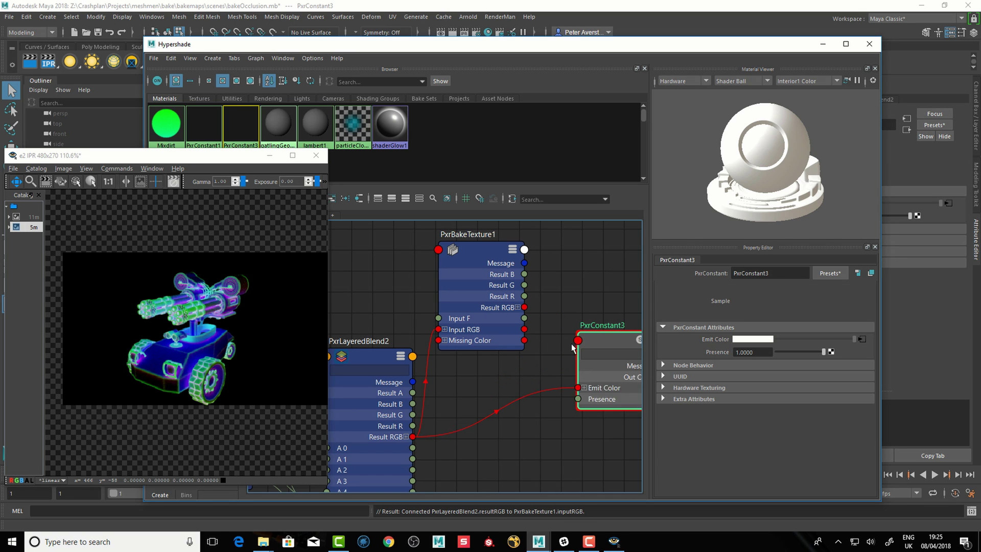
{"action": "left_click_drag", "start_coordinate": [526, 308], "coordinate": [579, 388]}
{"action": "left_click_drag", "start_coordinate": [483, 246], "coordinate": [489, 293]}
{"action": "key", "text": "1"}
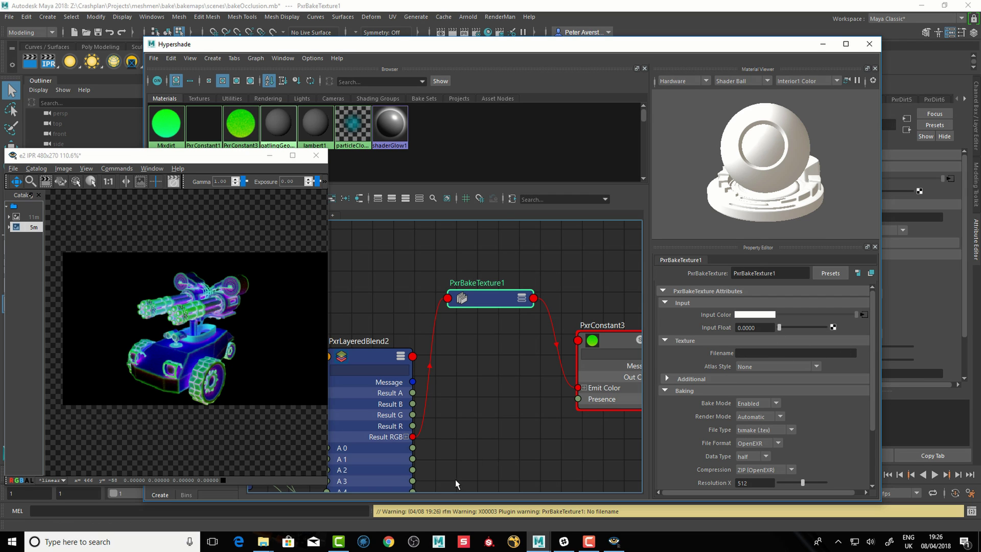
In File Explorer, create a folder named bakedRainbow inside the project's images folder and open it
{"action": "left_click", "coordinate": [263, 542]}
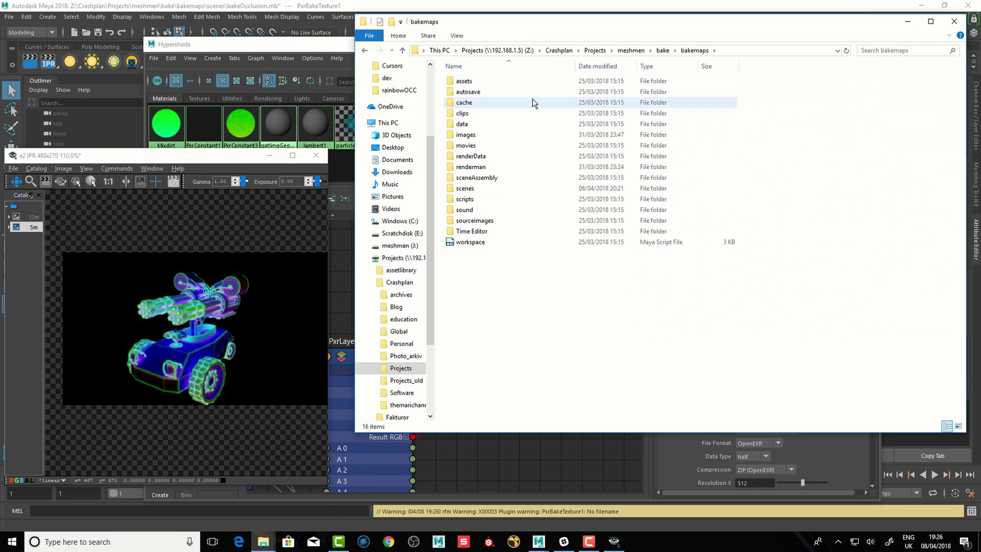
{"action": "left_click_drag", "start_coordinate": [512, 22], "coordinate": [517, 41]}
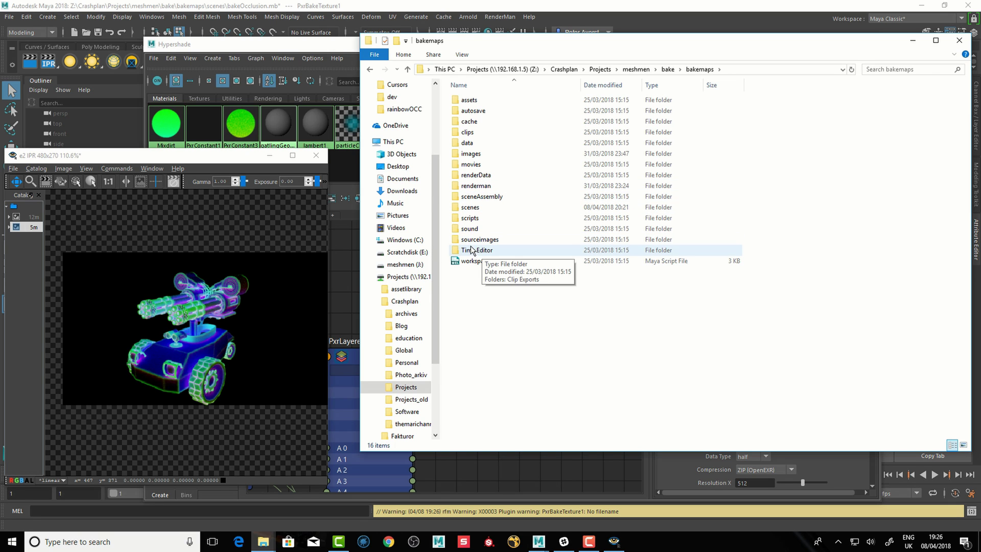
{"action": "double_click", "coordinate": [469, 153]}
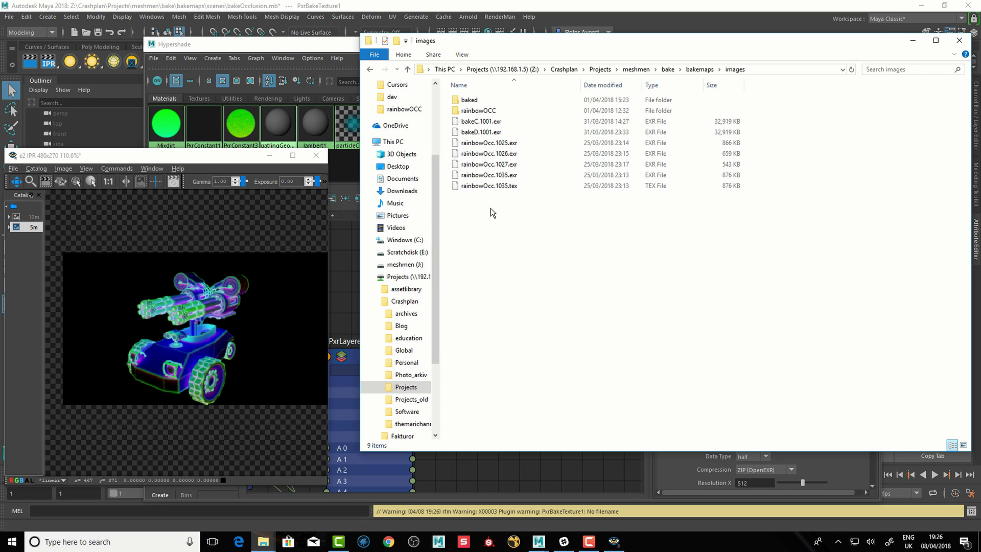
{"action": "right_click", "coordinate": [478, 219]}
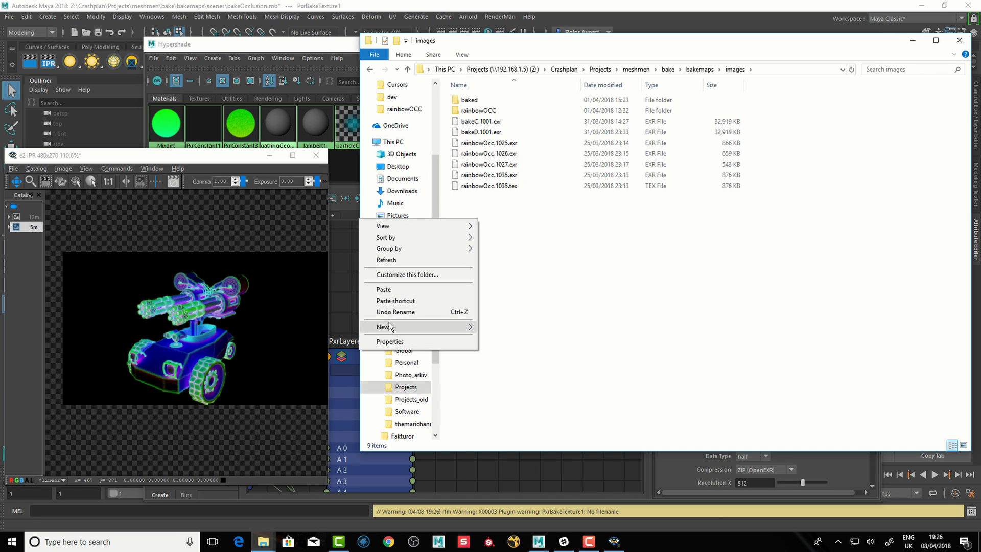
{"action": "mouse_move", "coordinate": [389, 326]}
{"action": "left_click", "coordinate": [278, 330]}
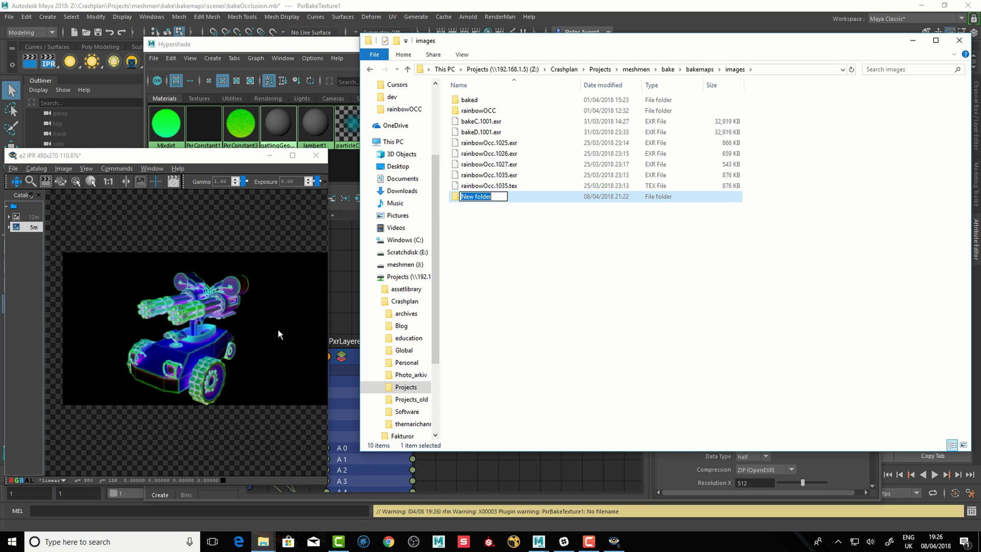
{"action": "type", "text": "n"}
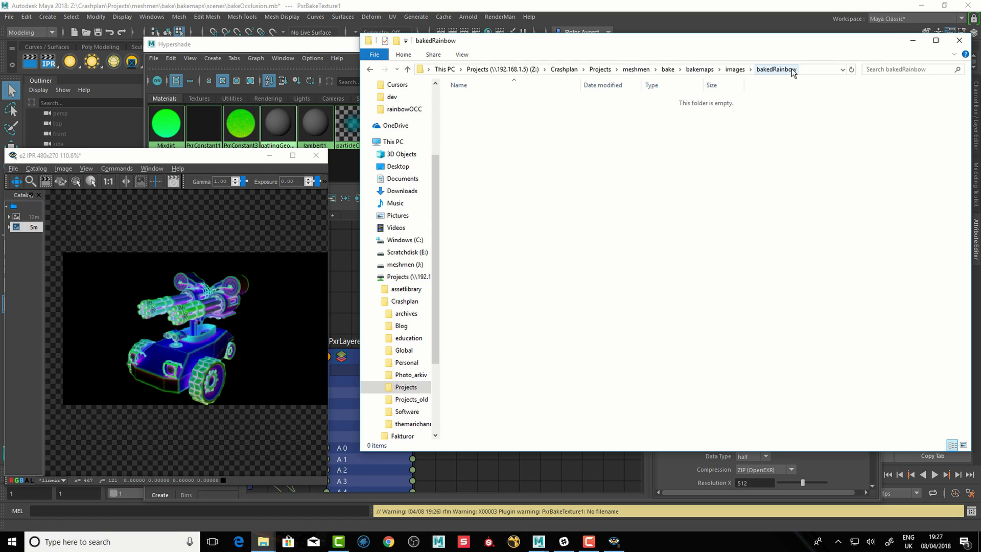
Copy the bakedRainbow folder's path and paste it as PxrBakeTexture1's Filename in Maya
{"action": "right_click", "coordinate": [793, 70]}
{"action": "left_click", "coordinate": [829, 75]}
{"action": "left_click", "coordinate": [913, 40]}
{"action": "left_click", "coordinate": [755, 352]}
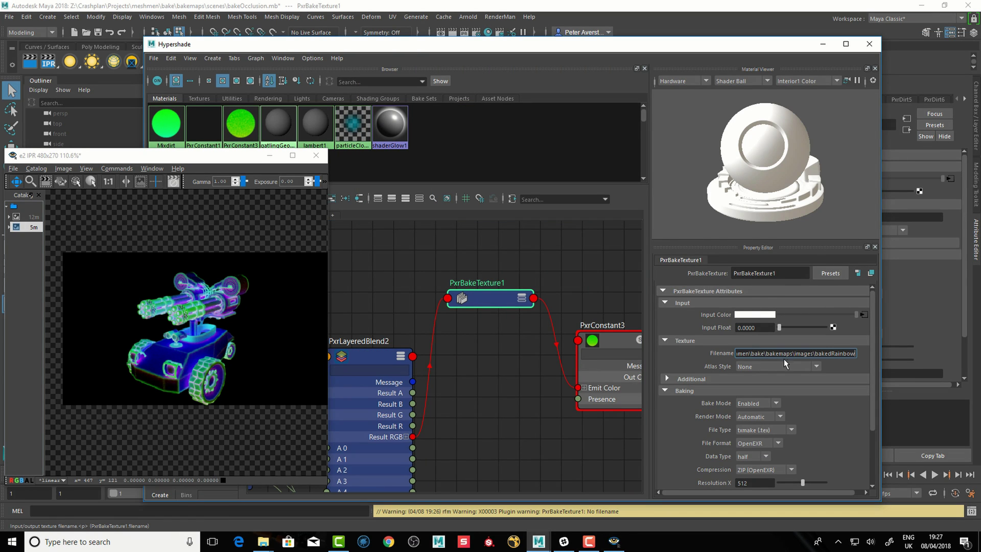
Complete PxrBakeTexture1's Filename by appending \rainbowOcc._MAPID_.tex to the folder path
{"action": "type", "text": "ainbowOcc"}
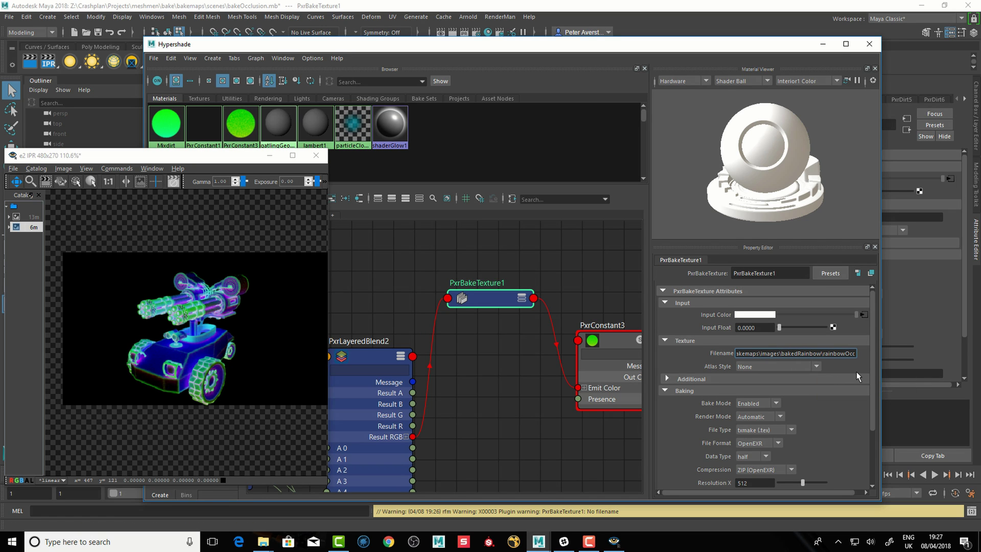
{"action": "type", "text": "."}
{"action": "key", "text": "alt+shift"}
{"action": "type", "text": "_MAPID_"}
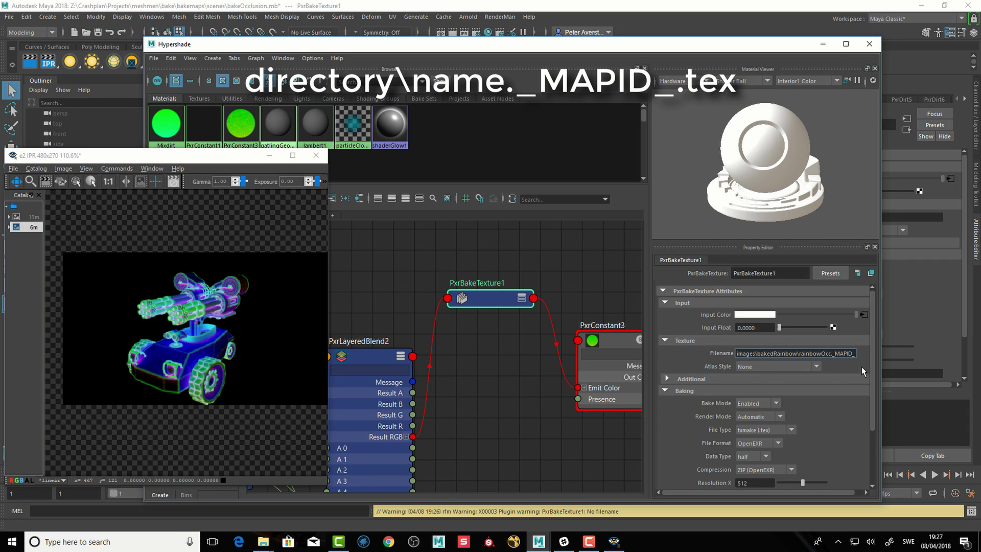
{"action": "type", "text": ".tex"}
{"action": "key", "text": "Return"}
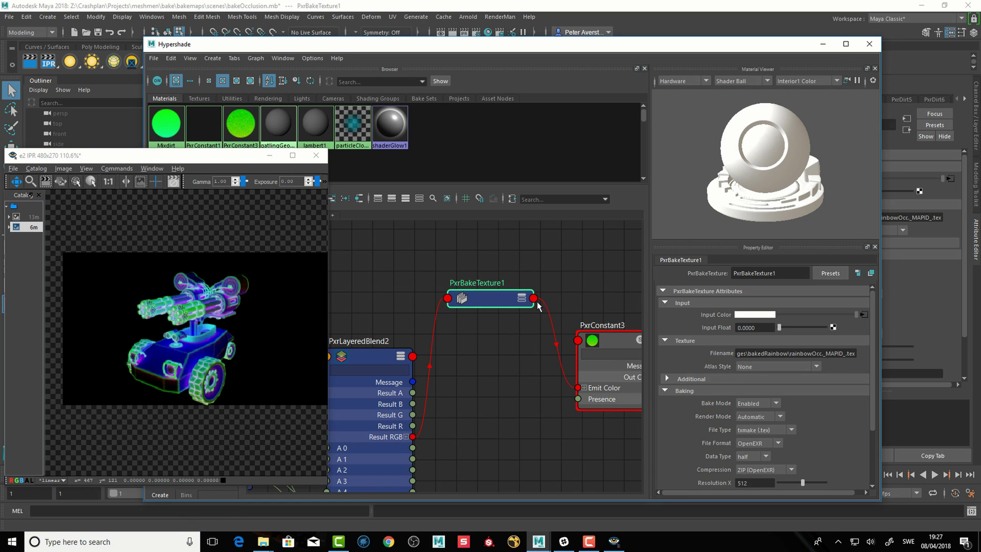
Set PxrBakeTexture1's Atlas Style to UDIM (Mari) and both its X and Y resolution to 2048
{"action": "left_click", "coordinate": [760, 366]}
{"action": "left_click", "coordinate": [762, 377]}
{"action": "left_click_drag", "start_coordinate": [869, 402], "coordinate": [868, 449]}
{"action": "left_click", "coordinate": [749, 407]}
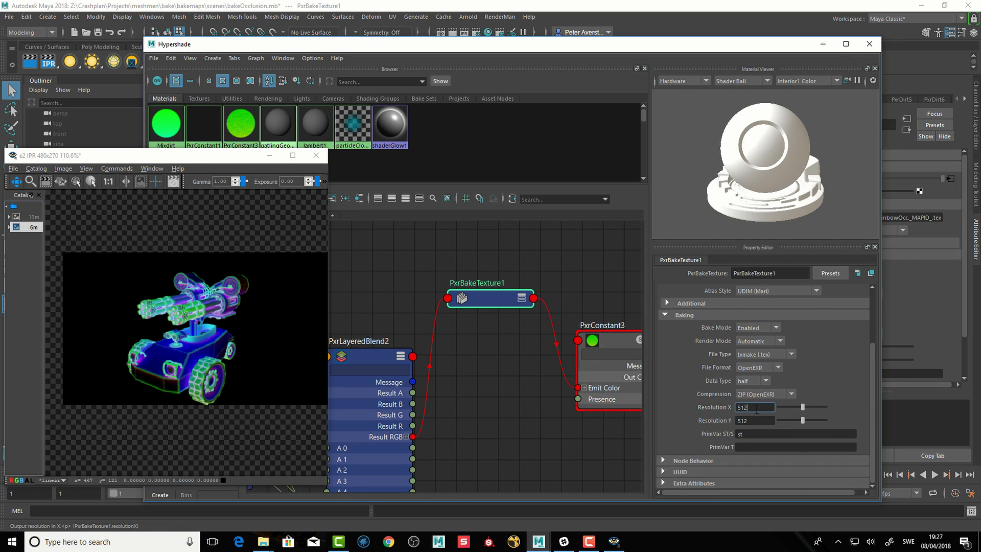
{"action": "type", "text": "2048"}
{"action": "key", "text": "Tab"}
{"action": "type", "text": "204"}
{"action": "key", "text": "Return"}
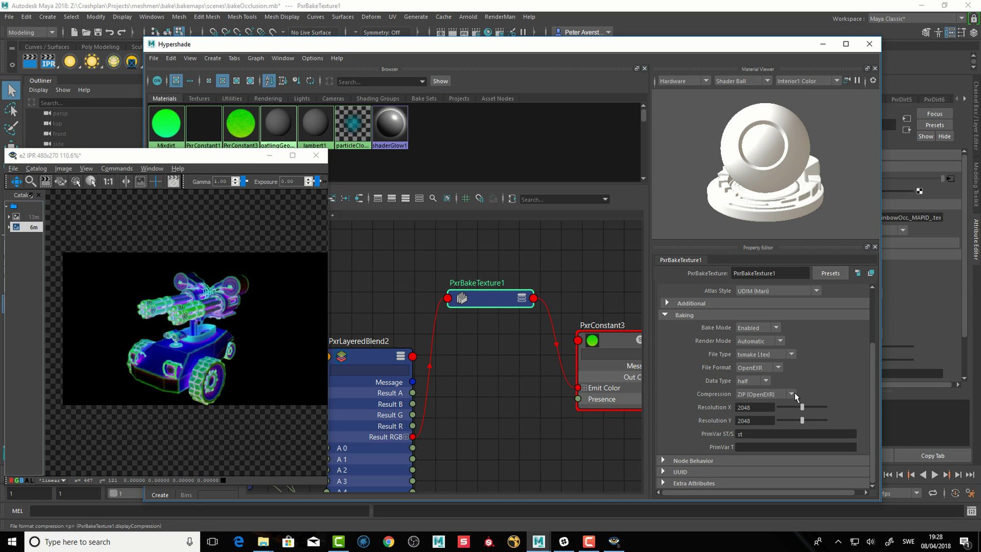
Move the Hypershade aside to uncover the robot model and switch the viewport from component to object selection mode
{"action": "left_click", "coordinate": [619, 336]}
{"action": "left_click_drag", "start_coordinate": [381, 49], "coordinate": [459, 296]}
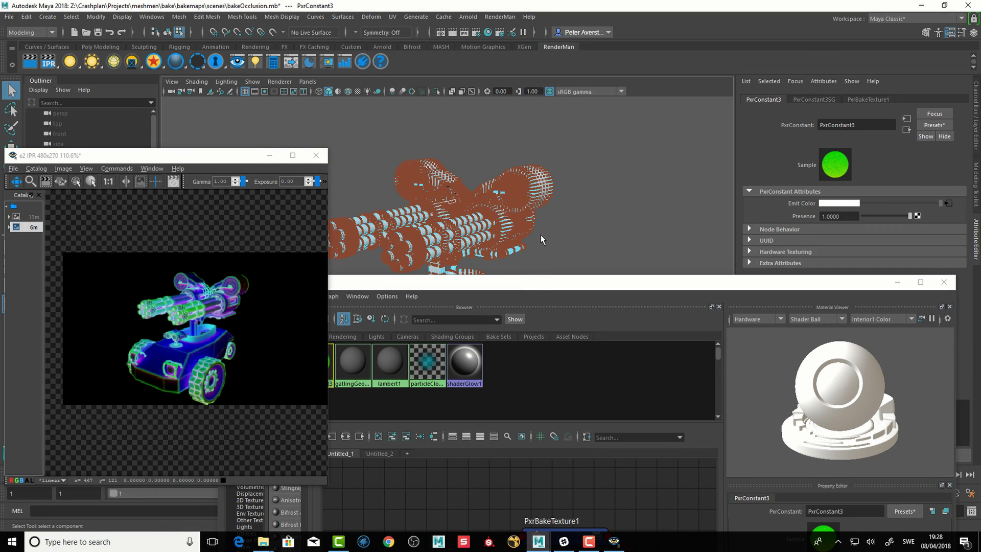
{"action": "key", "text": "F8"}
{"action": "left_click_drag", "start_coordinate": [520, 284], "coordinate": [447, 109]}
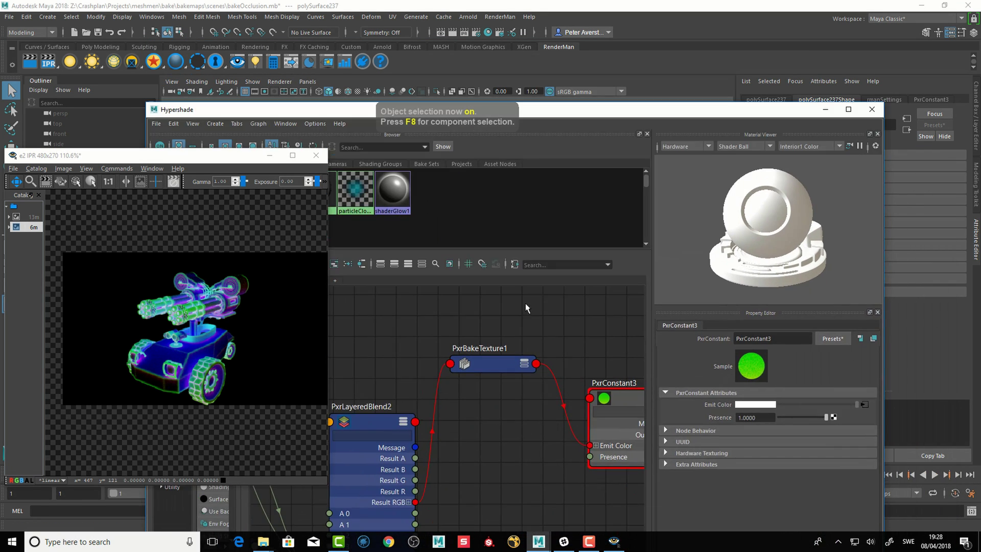
Start a RenderMan Bake Render of the scene and move the LocalQueue window clear of the IPR image
{"action": "left_click", "coordinate": [500, 16]}
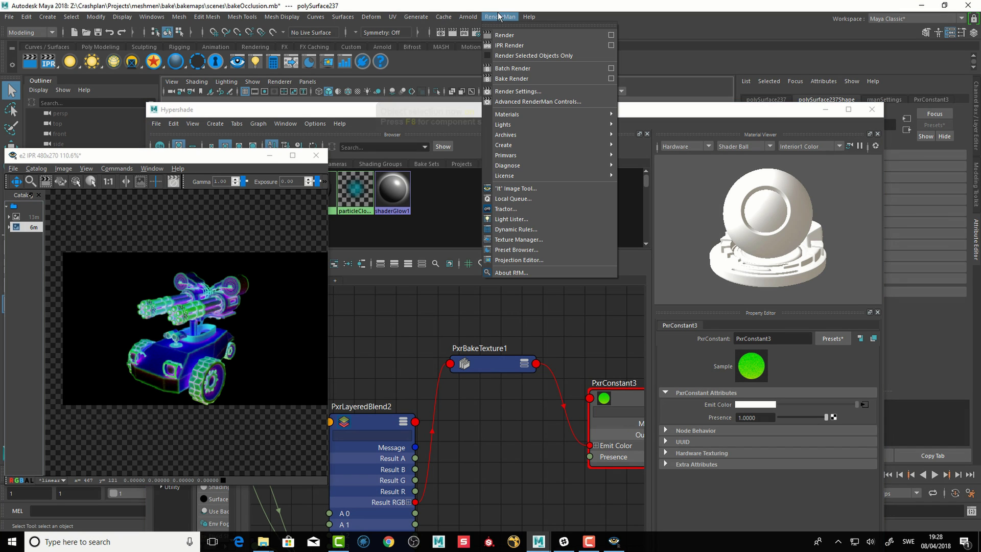
{"action": "left_click", "coordinate": [516, 78]}
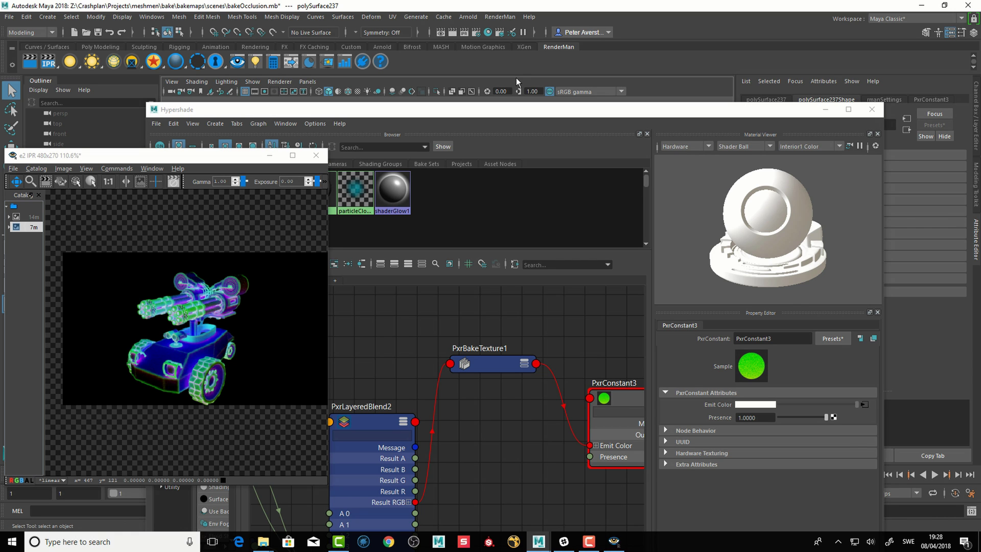
{"action": "left_click_drag", "start_coordinate": [458, 107], "coordinate": [629, 101]}
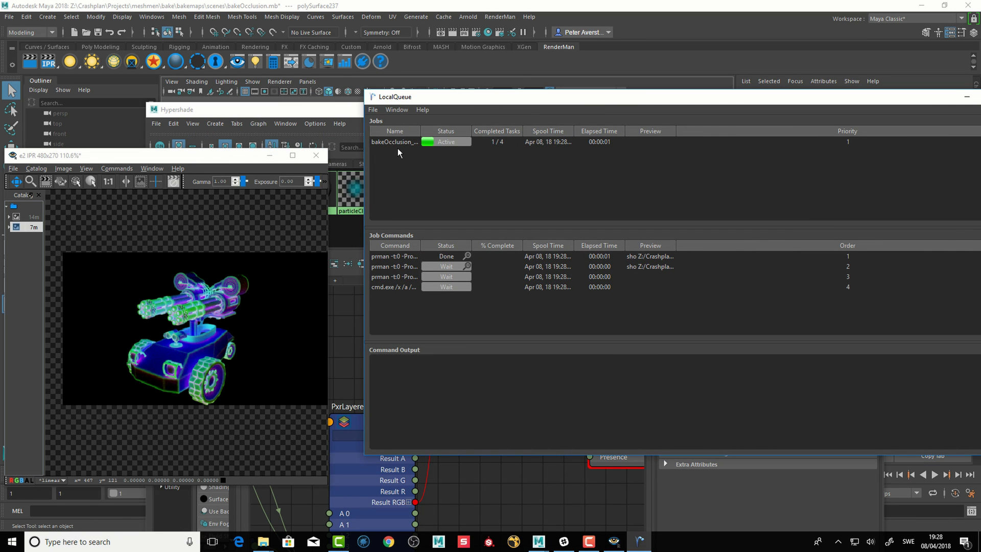